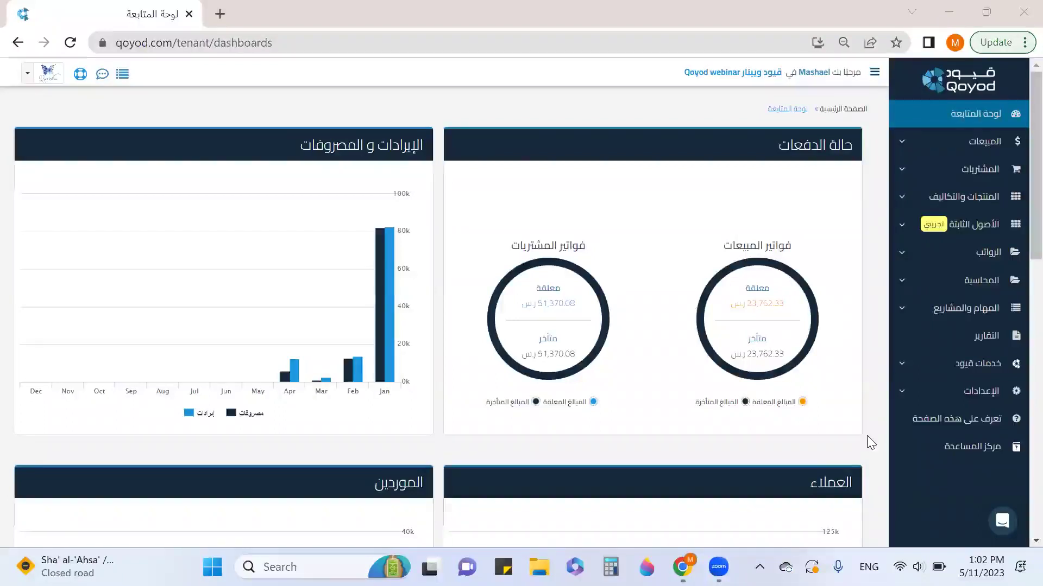
Open a blank manual journal entry form from the accounting section's manual entries
left_click(940, 282)
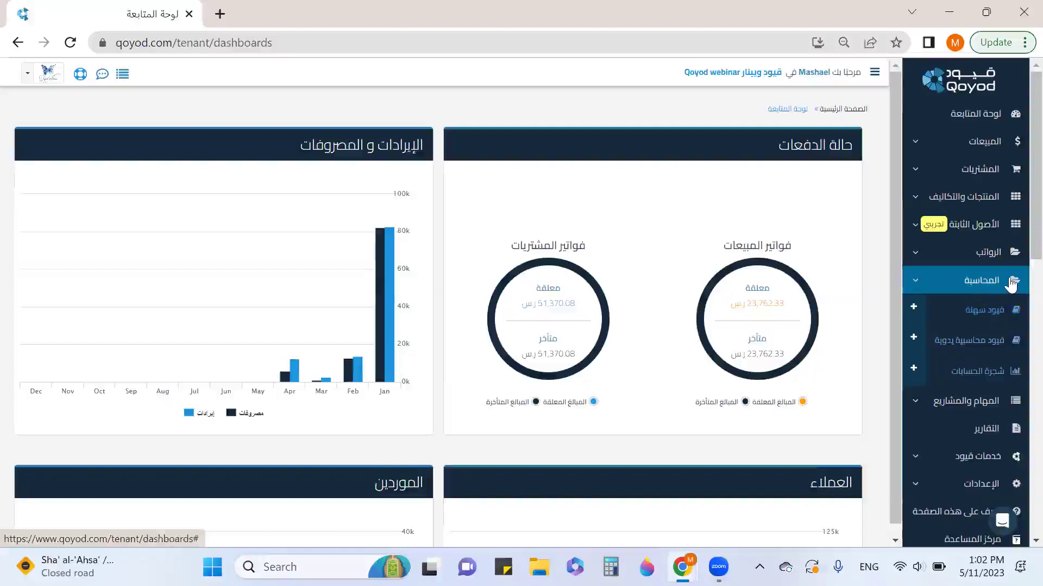
left_click(982, 347)
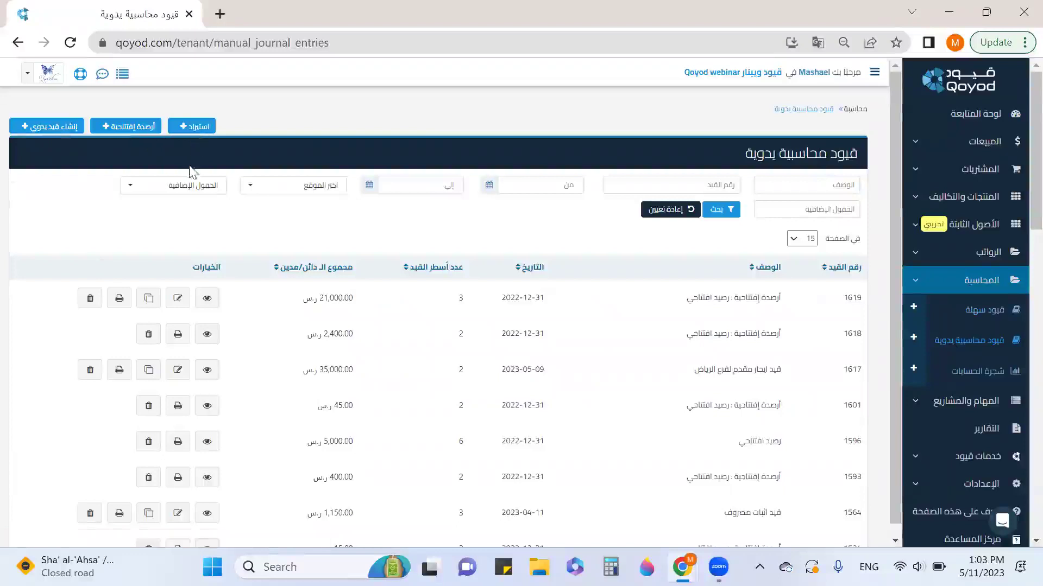
left_click(64, 130)
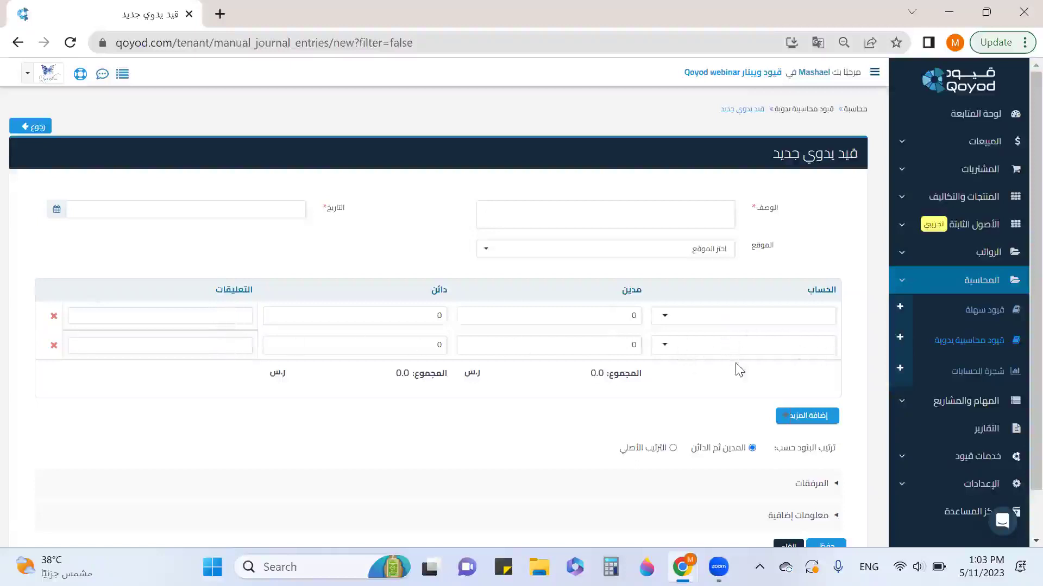
Enter "قيد مصروفات" as the entry's description, date it 2023-05-11 and view the available locations without choosing one
left_click(697, 221)
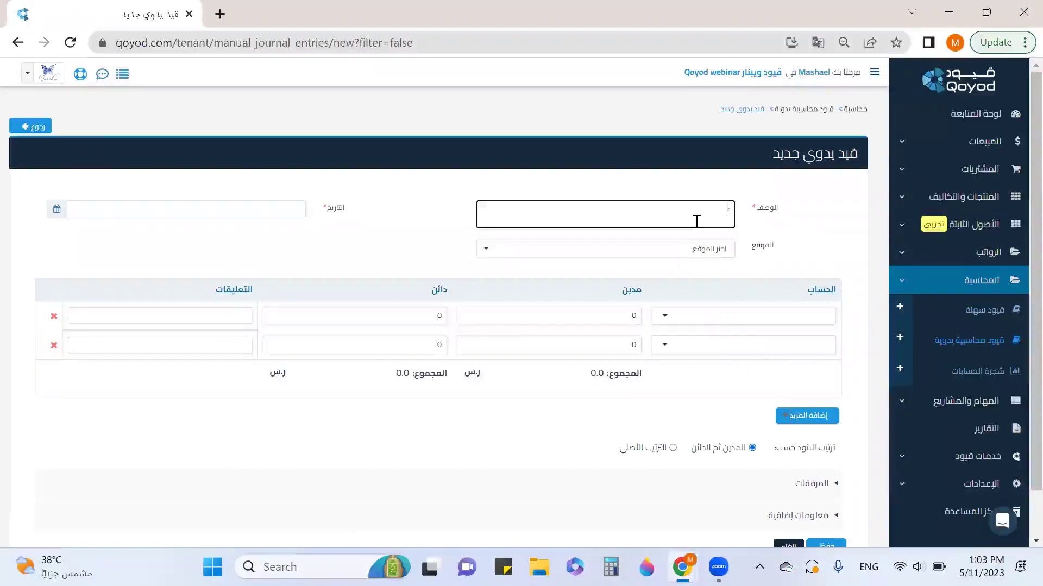
key("alt+shift")
type("د سنوي")
left_click(56, 209)
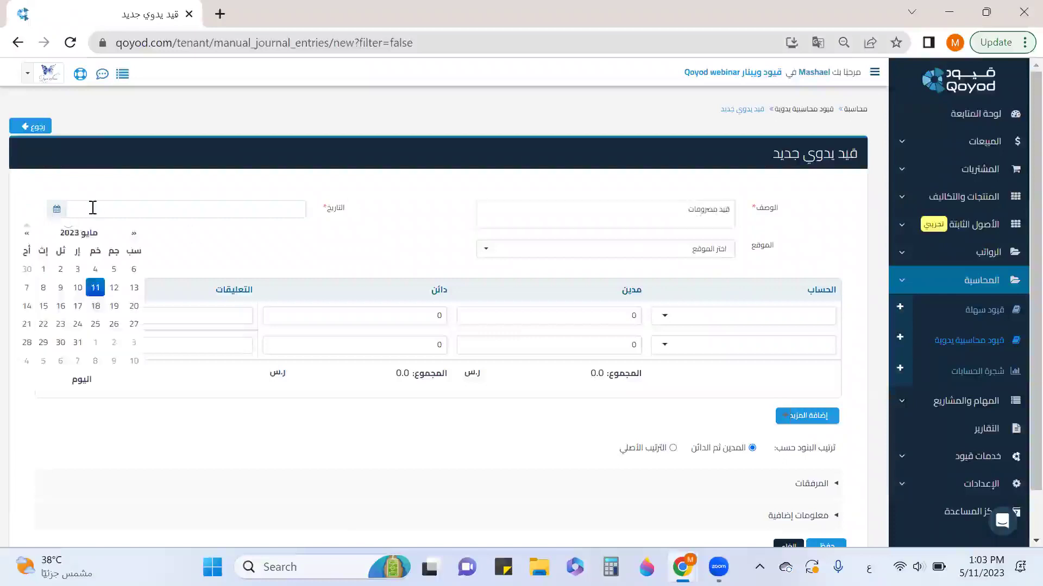
left_click(95, 289)
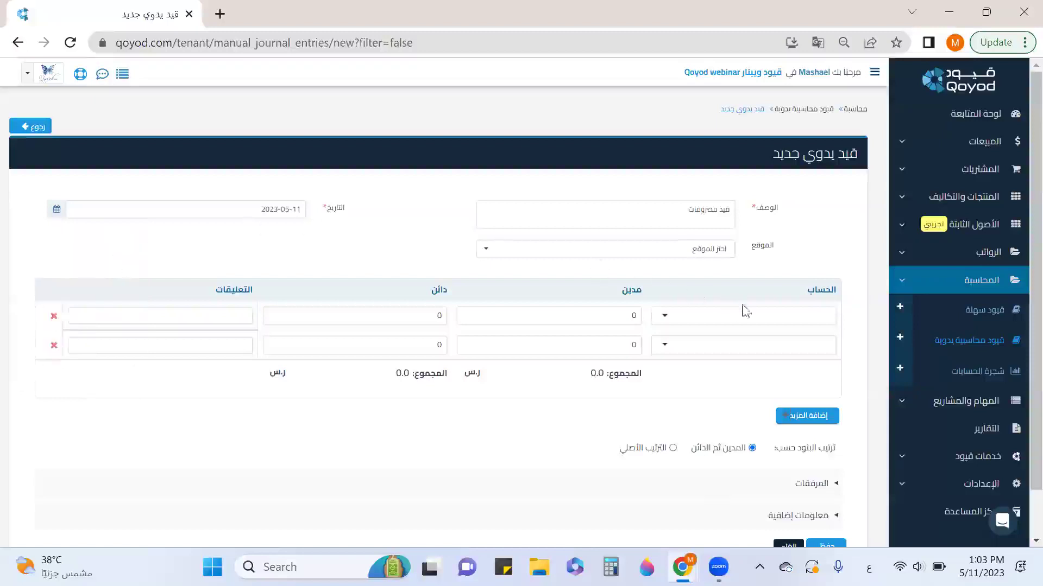
left_click(725, 252)
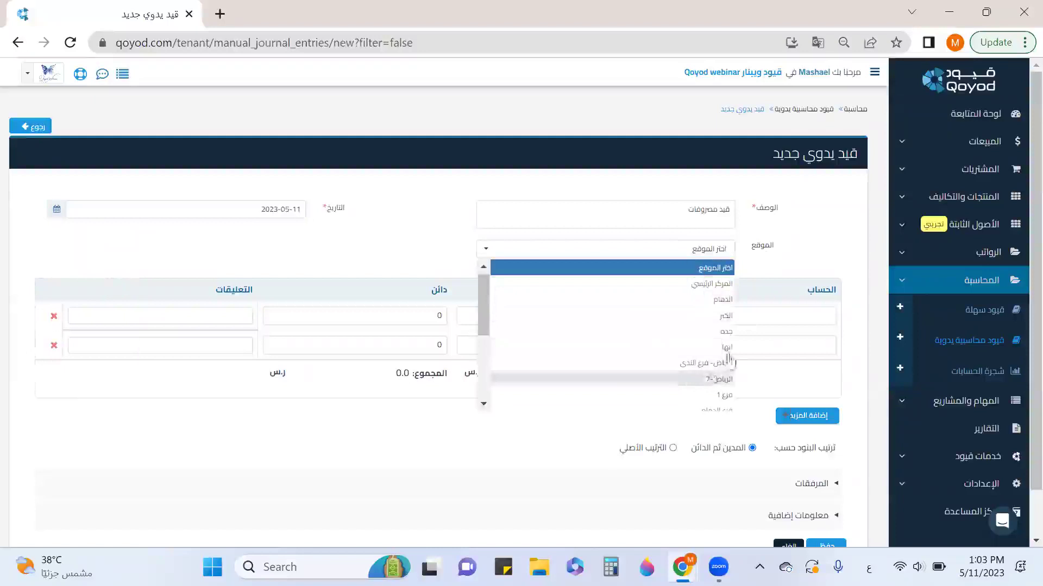
left_click(792, 255)
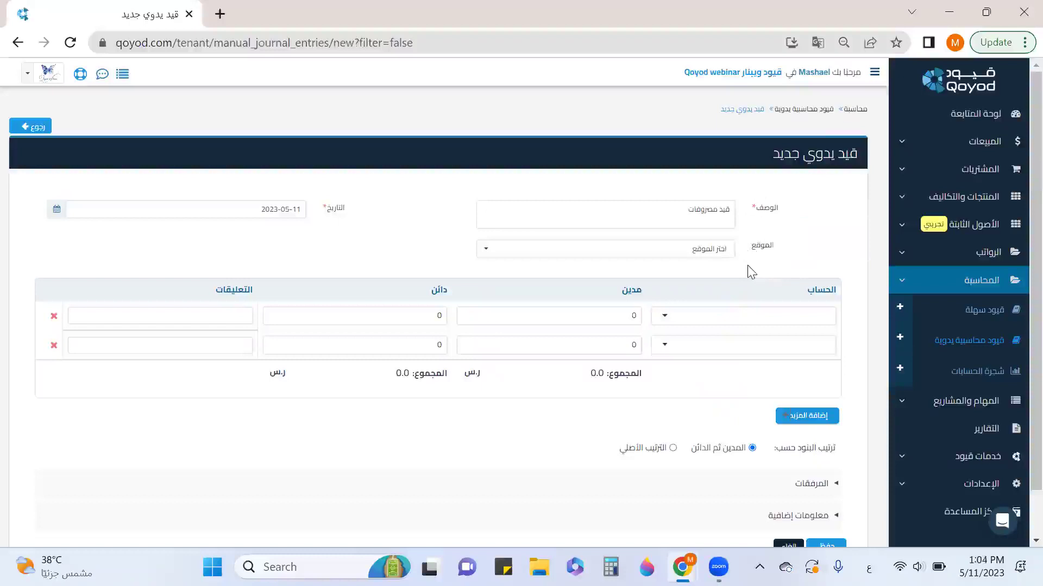
Assign account "5212 - مصاريف ضيافة" to the first line and "5210 - مصاريف خدمات المكتب" to the second line
left_click(739, 320)
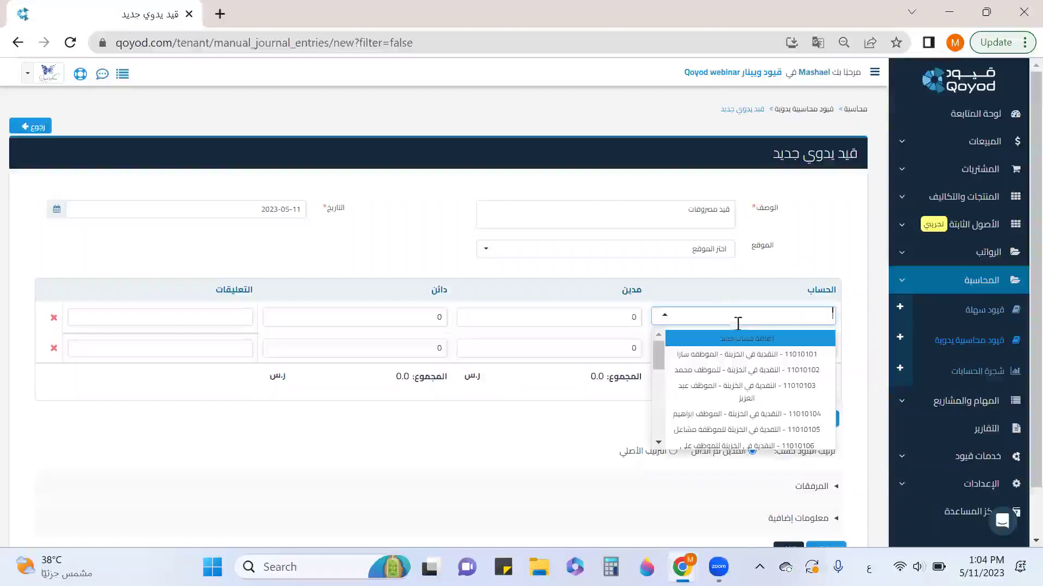
left_click(771, 337)
type("مص")
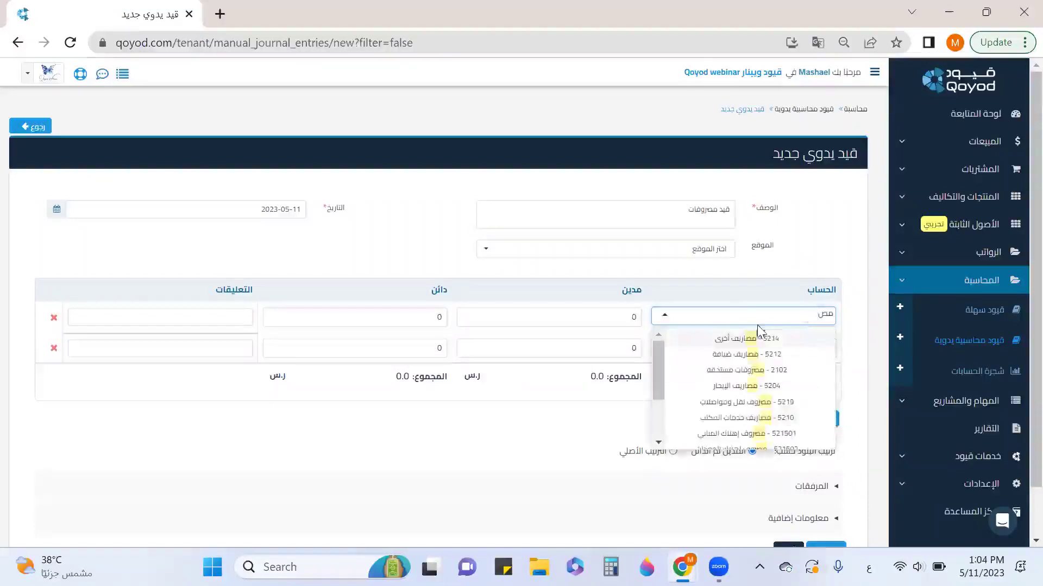
left_click(745, 358)
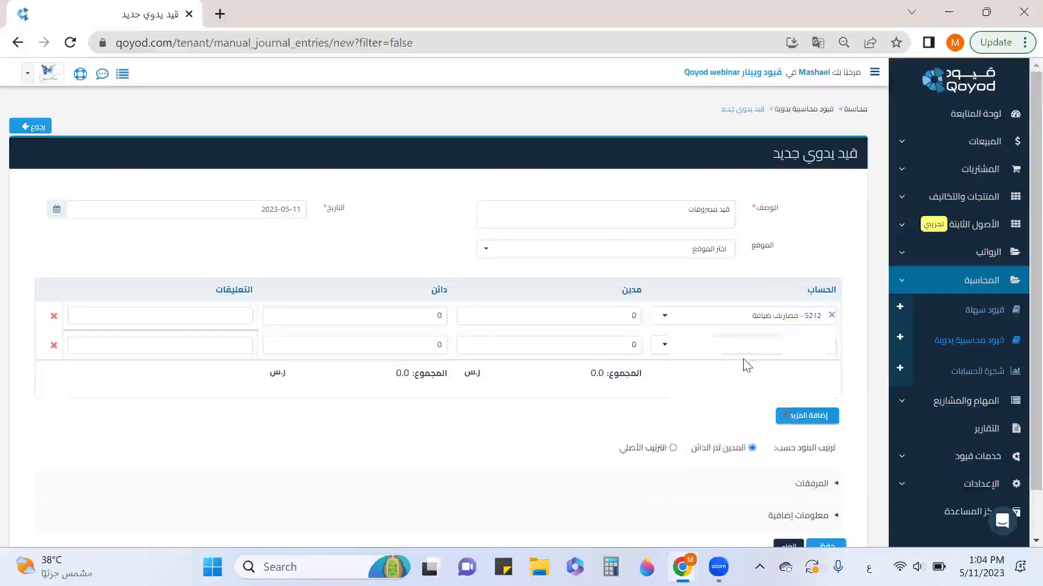
type("مص")
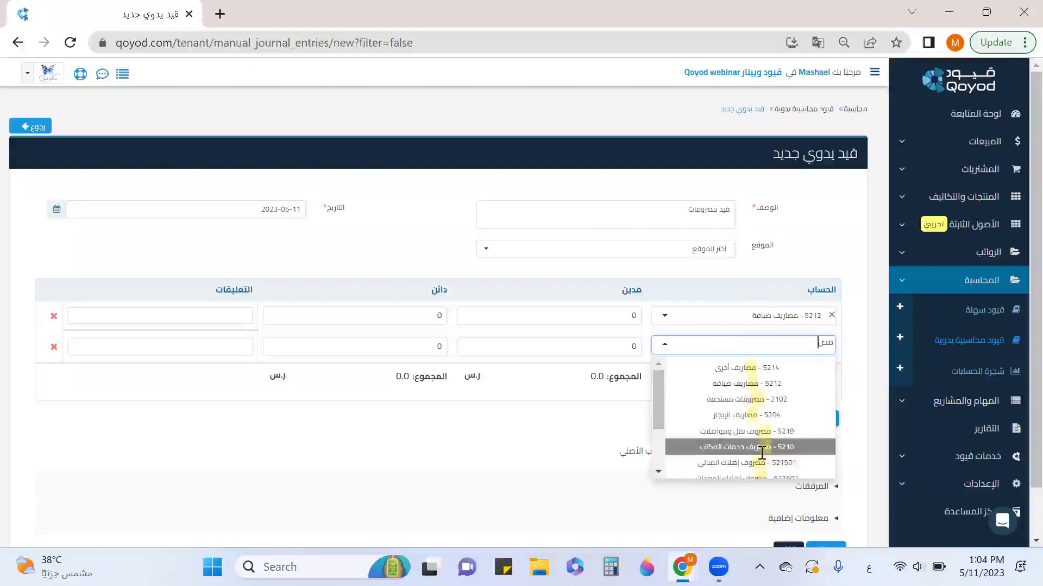
scroll(762, 453, "down", 2)
scroll(755, 399, "up", 2)
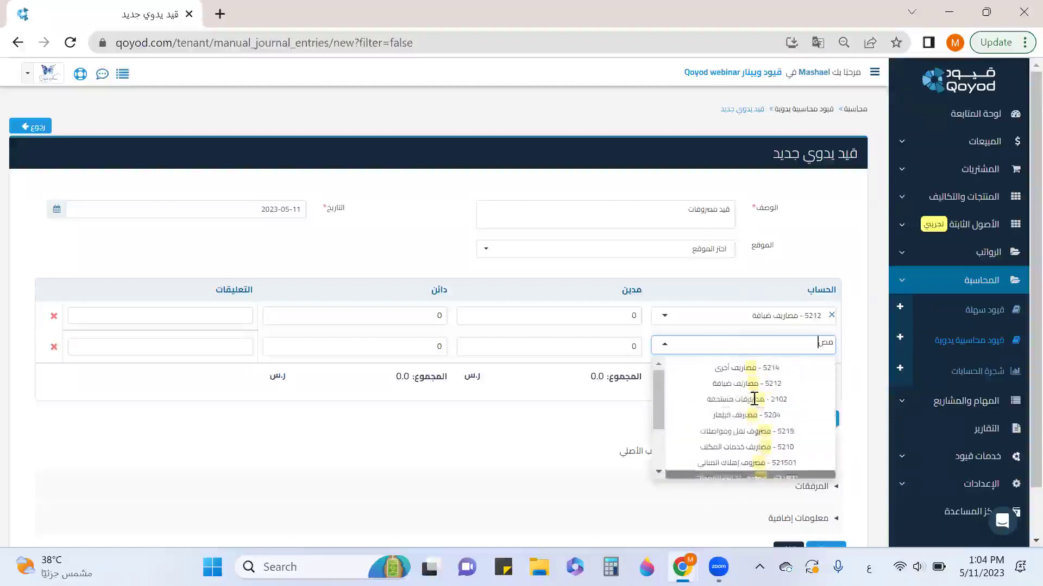
left_click(747, 453)
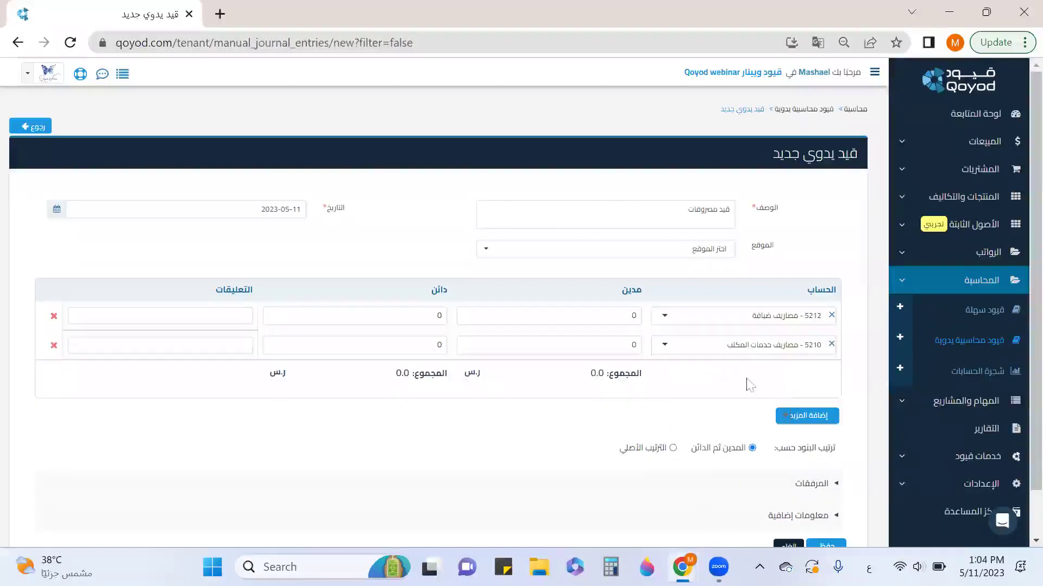
Add a third line to the entry and assign it the bank account "110201 - بنك البلاد"
left_click(808, 415)
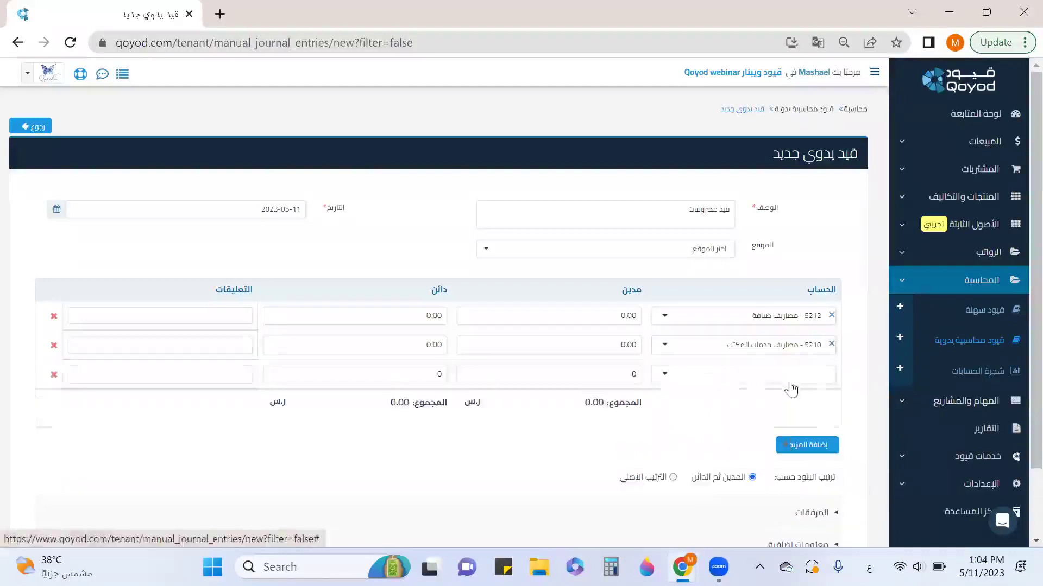
left_click(785, 374)
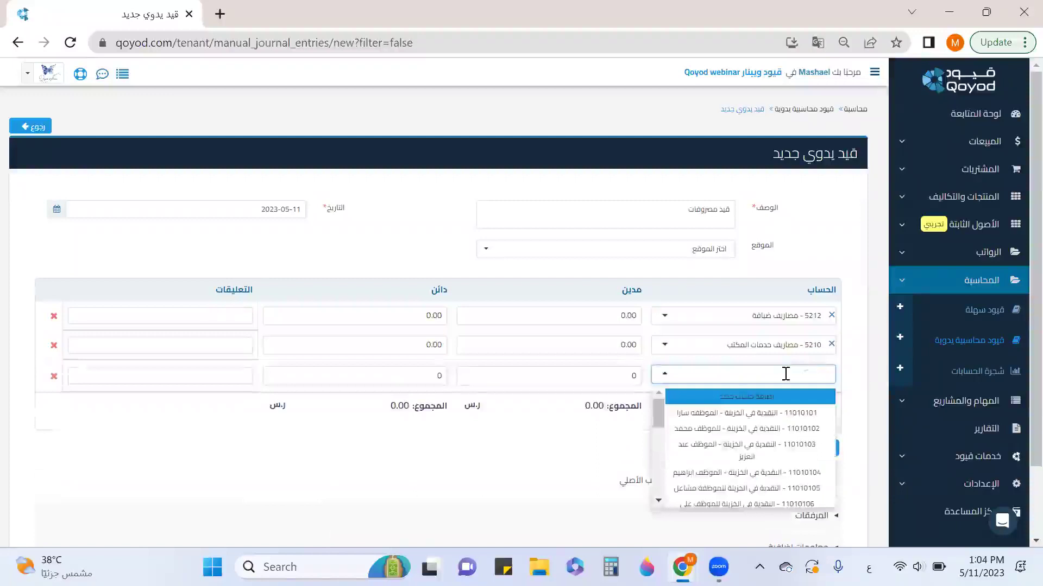
type("بنك")
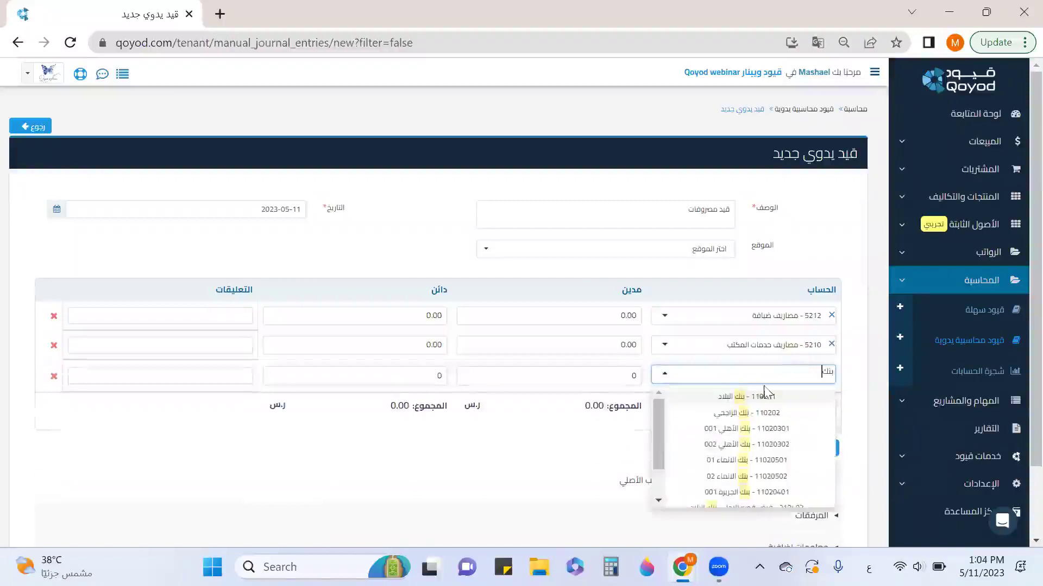
left_click(763, 395)
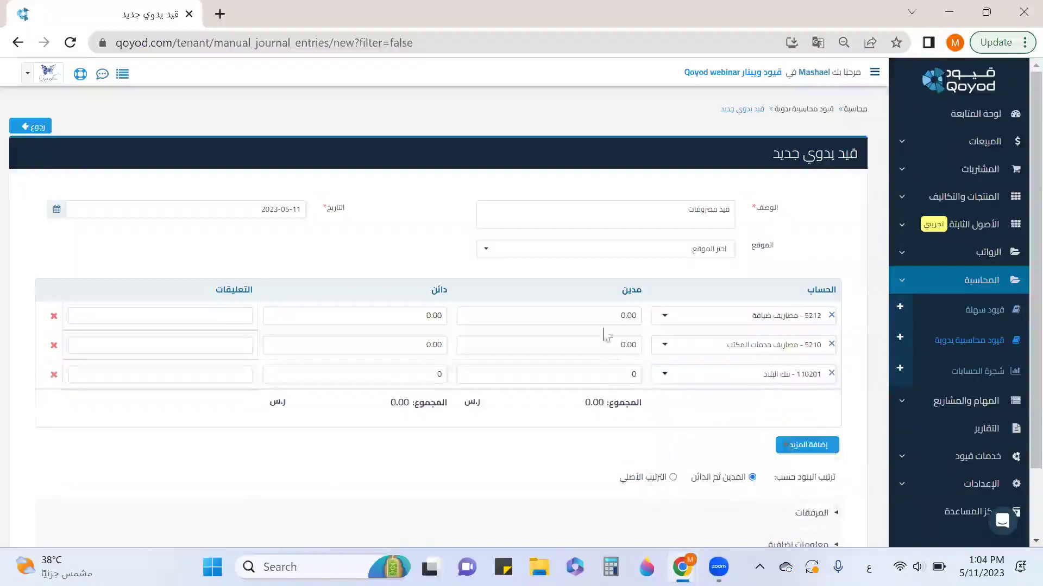
Set the debit amounts to 1000 for the hospitality expense line and 2500 for the office services line
left_click(602, 316)
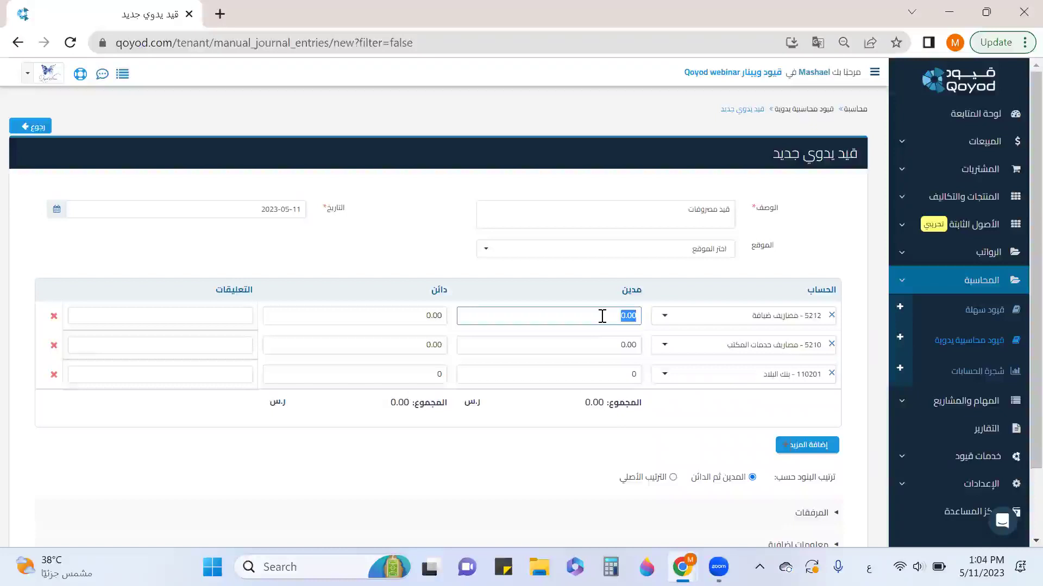
type("1000")
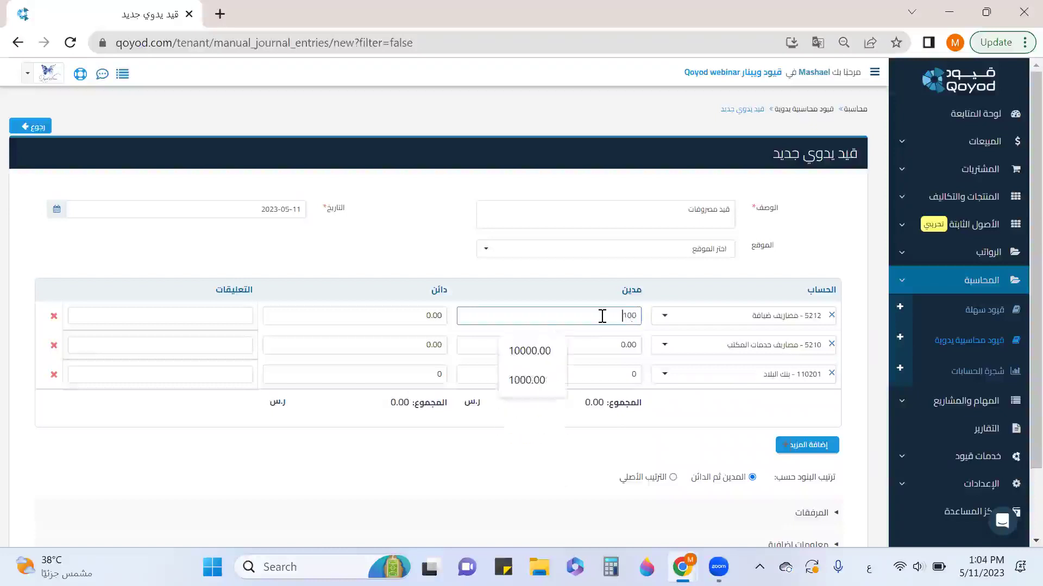
left_click(614, 342)
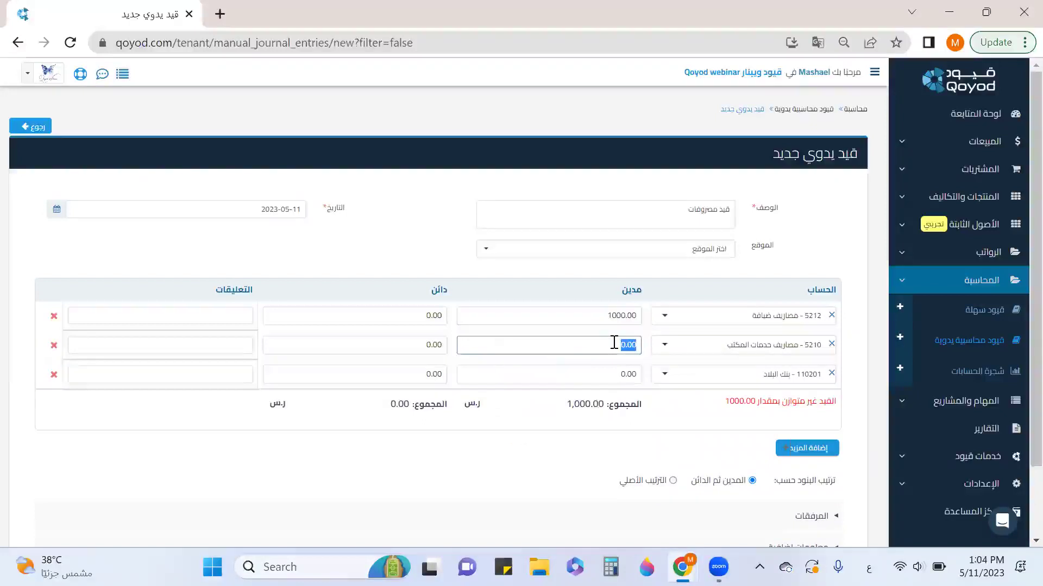
type("2500")
Set the credit amount of the "بنك البلاد" line to 3500, leaving the line comments empty
left_click(531, 379)
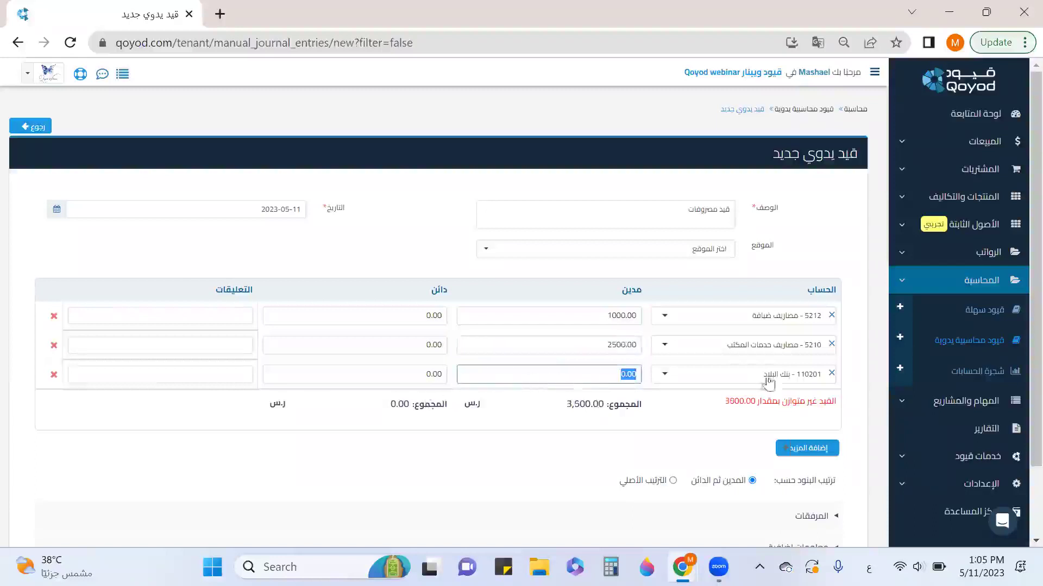
left_click(416, 378)
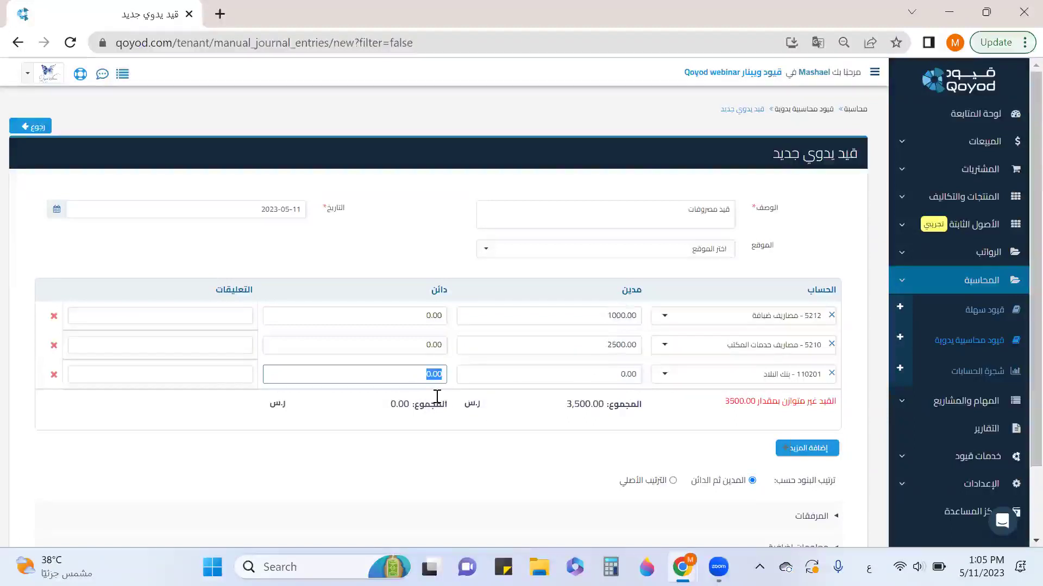
type("3500")
left_click(515, 374)
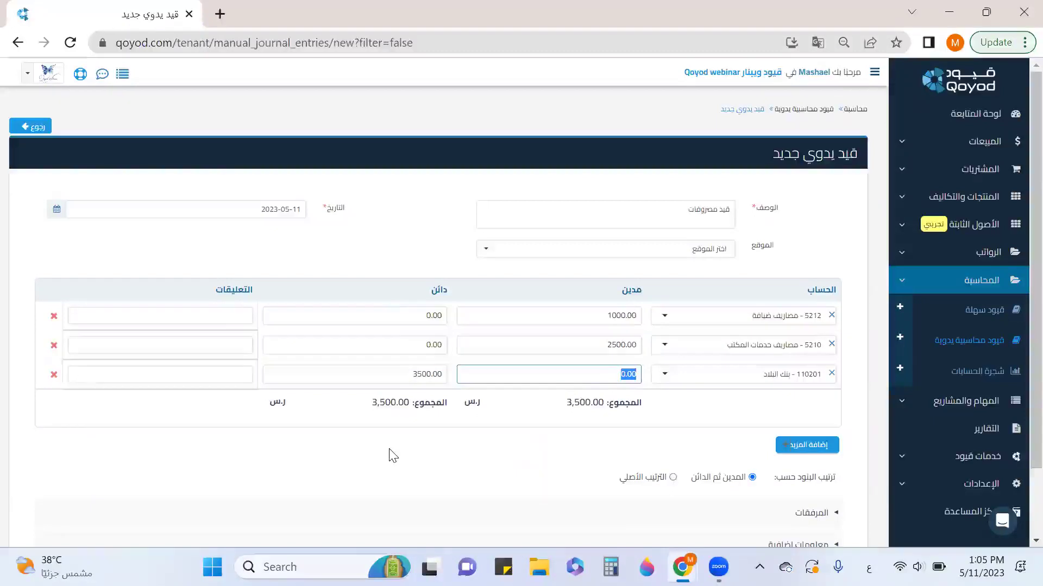
left_click(226, 314)
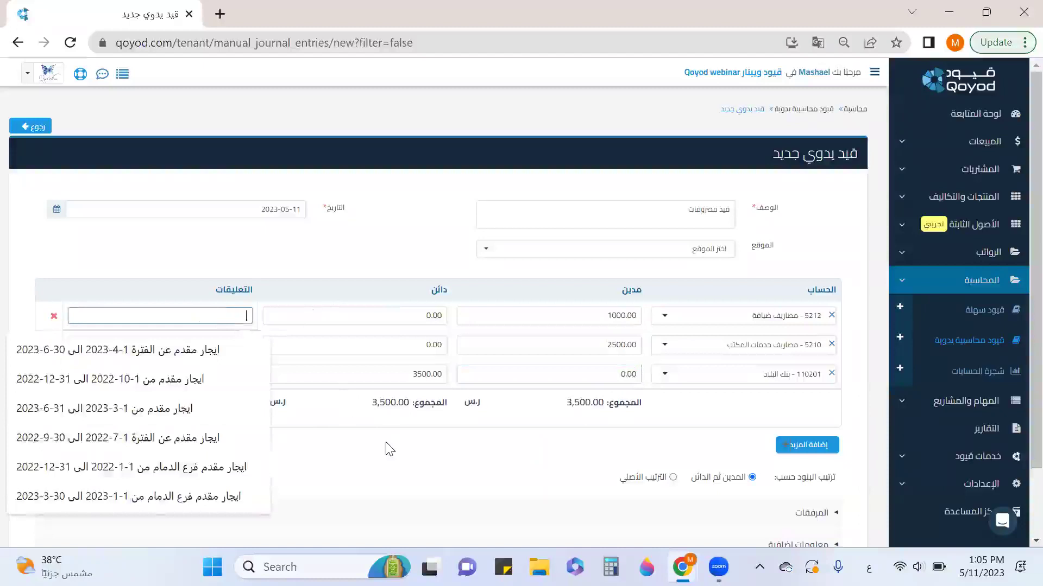
left_click(483, 453)
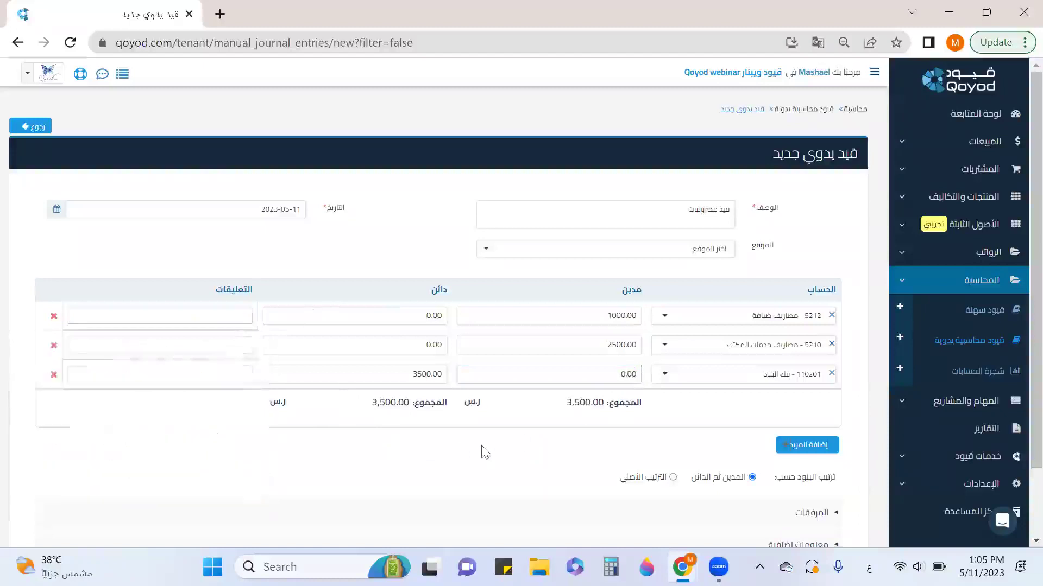
Examine the entry's attachments area and its additional information, including the project and employee choices, without selecting anything
scroll(694, 423, "down", 1)
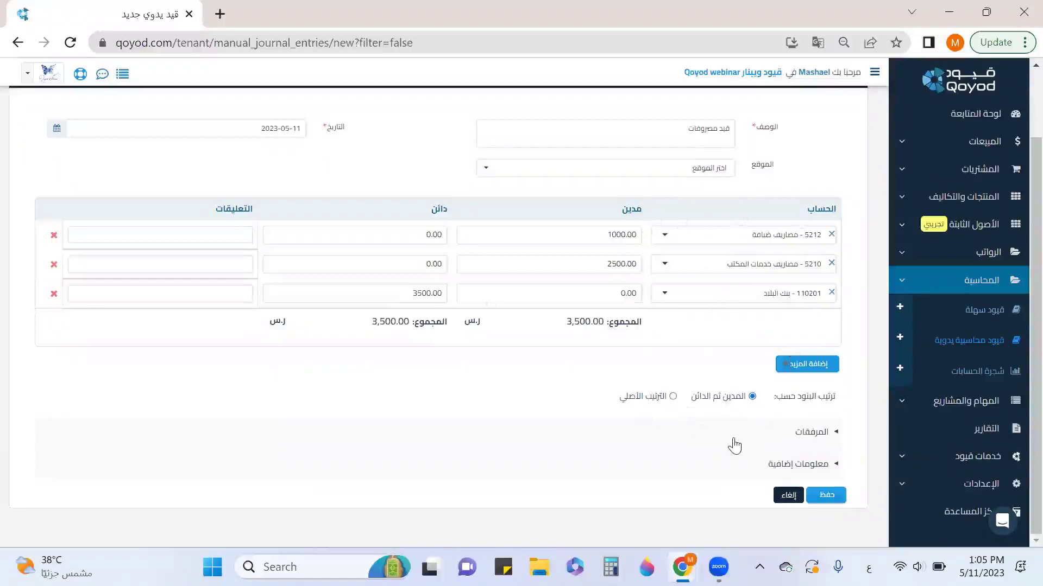
left_click(800, 434)
scroll(787, 435, "down", 2)
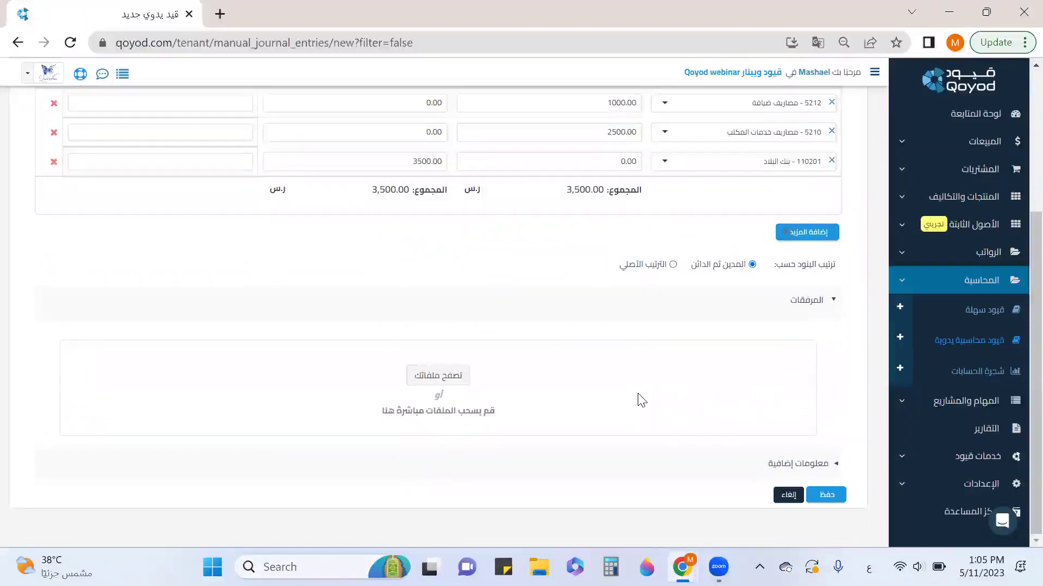
left_click(804, 300)
left_click(808, 466)
scroll(808, 466, "down", 3)
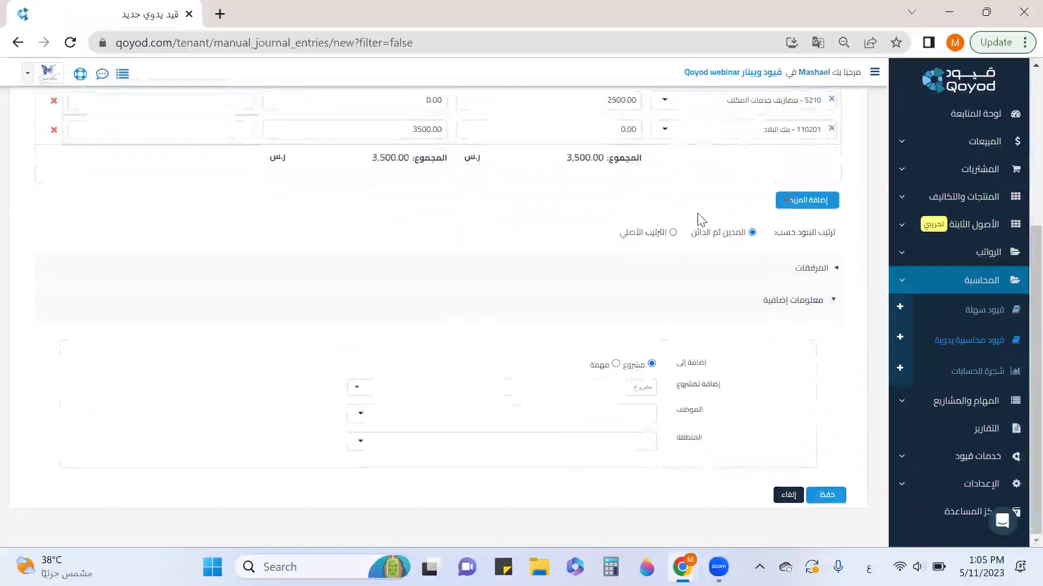
left_click(630, 388)
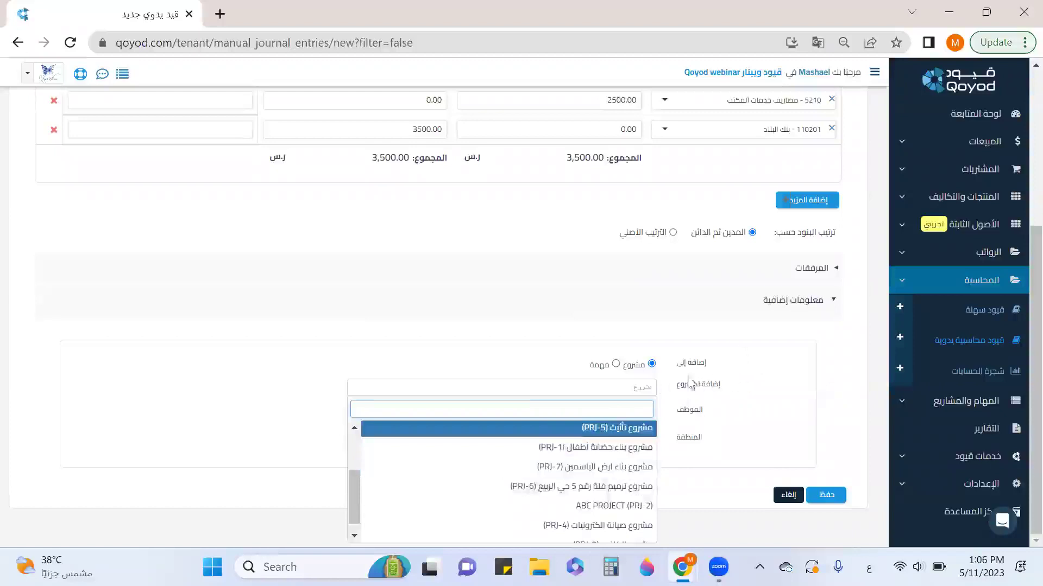
left_click(706, 383)
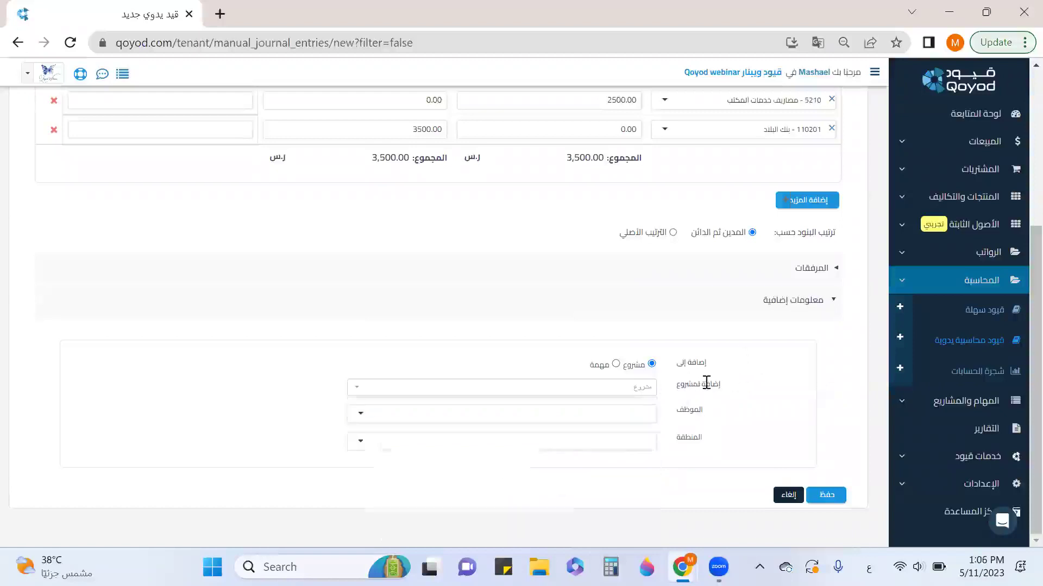
left_click(617, 409)
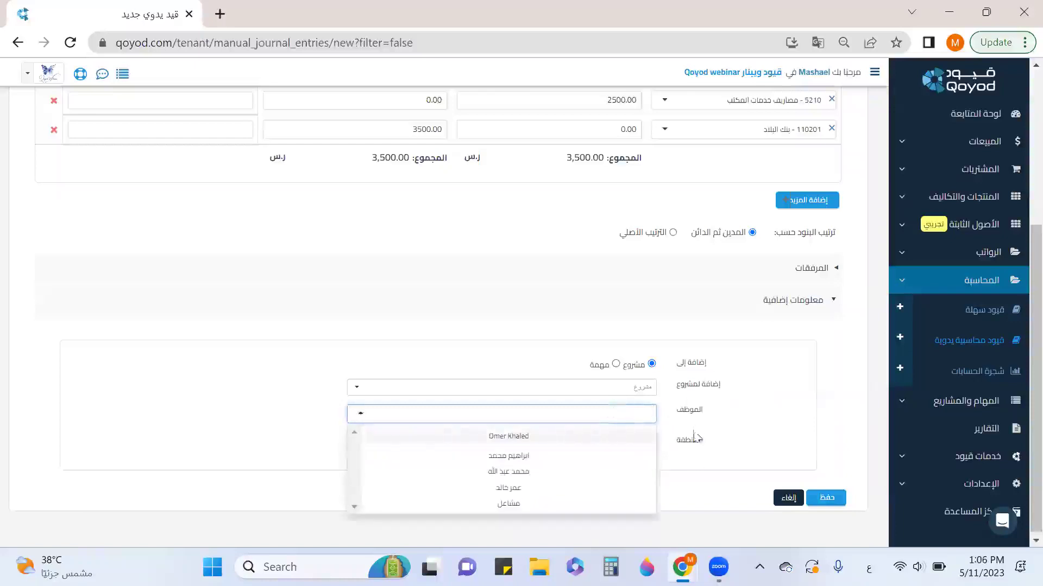
left_click(774, 401)
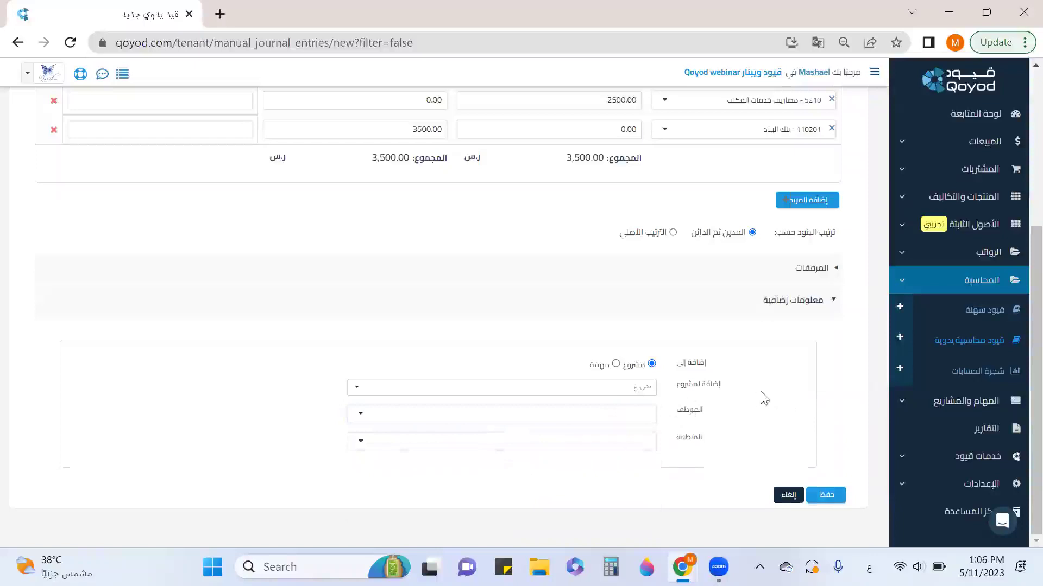
Open the additional fields settings (الحقول الإضافية) in a new browser tab
left_click(903, 284)
left_click(942, 391)
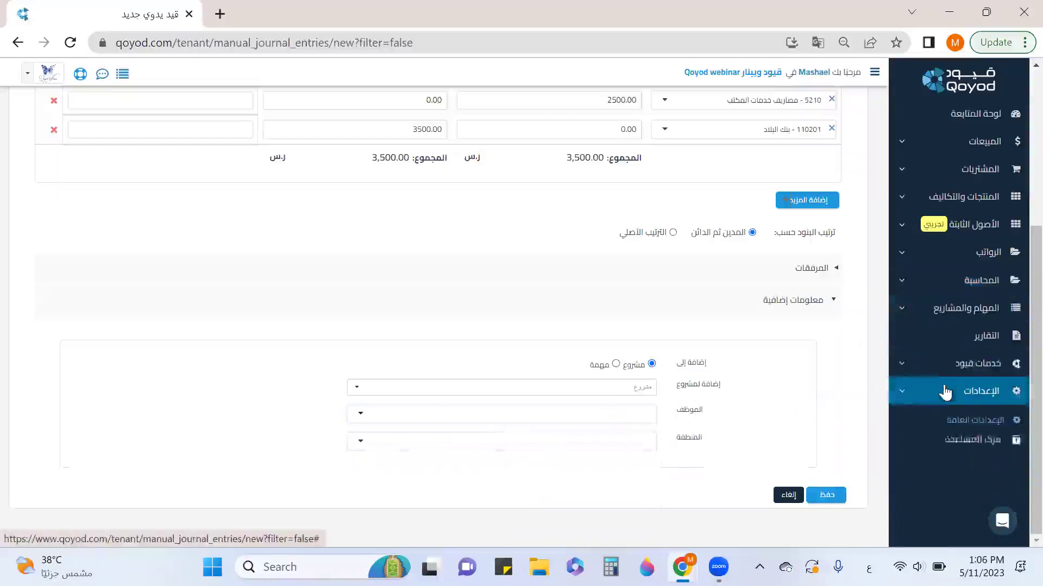
scroll(945, 424, "down", 3)
right_click(966, 436)
left_click(831, 278)
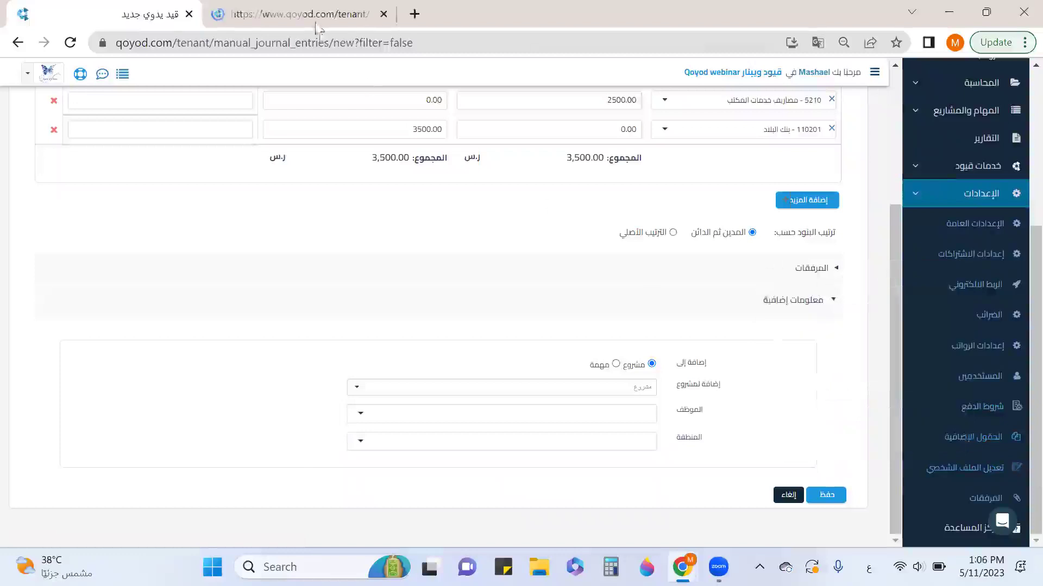
In the additional fields tab, choose the القيود اليدوية service and examine its existing الموظف and المنطقة text fields
left_click(309, 13)
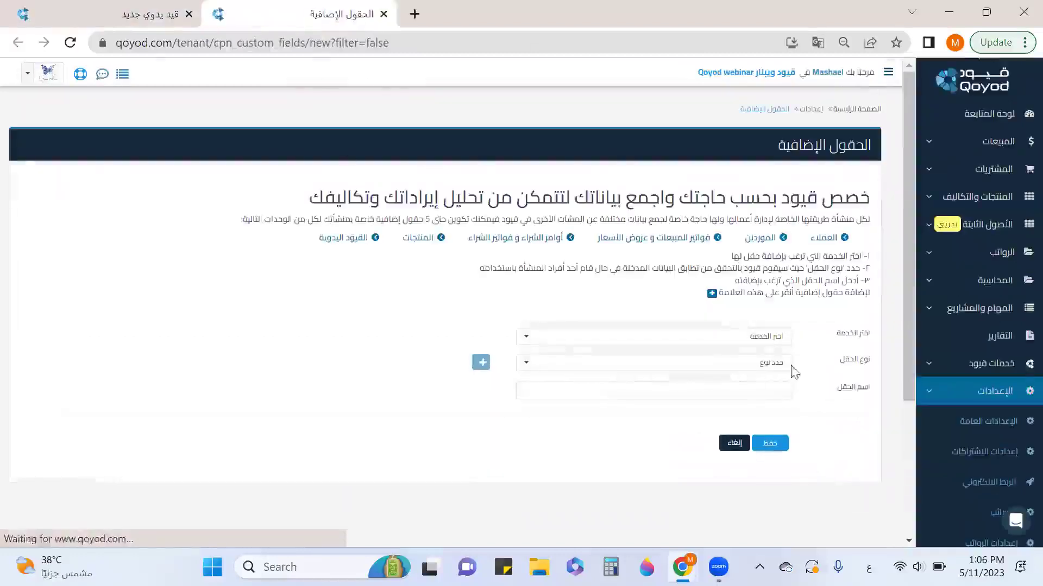
left_click(760, 337)
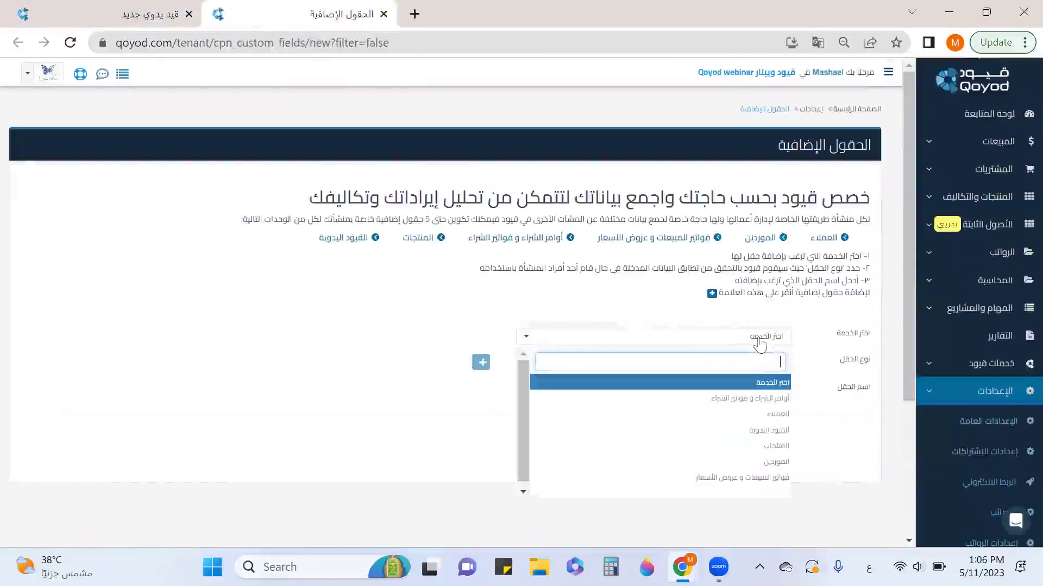
left_click(759, 434)
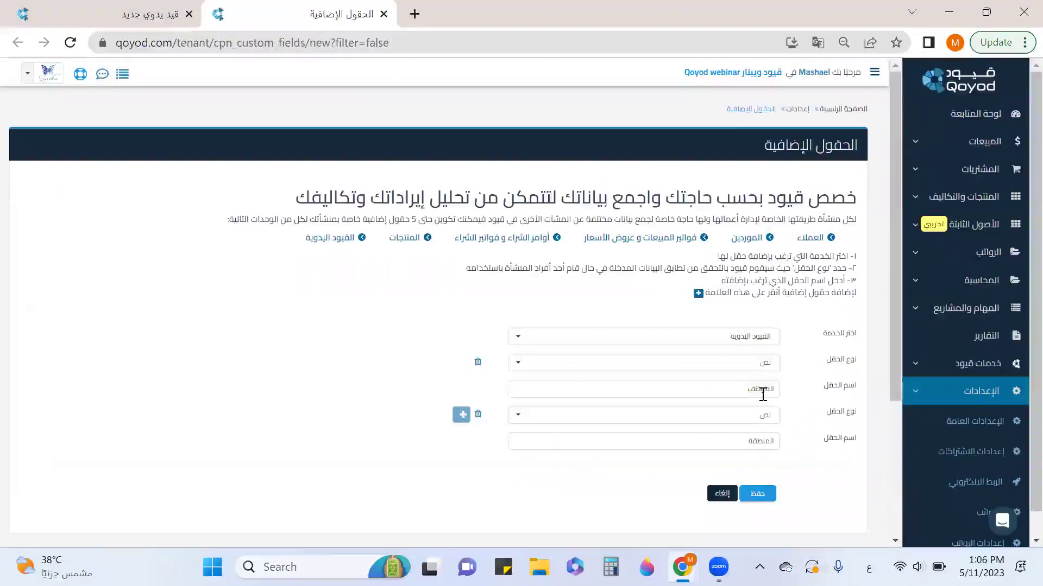
double_click(741, 391)
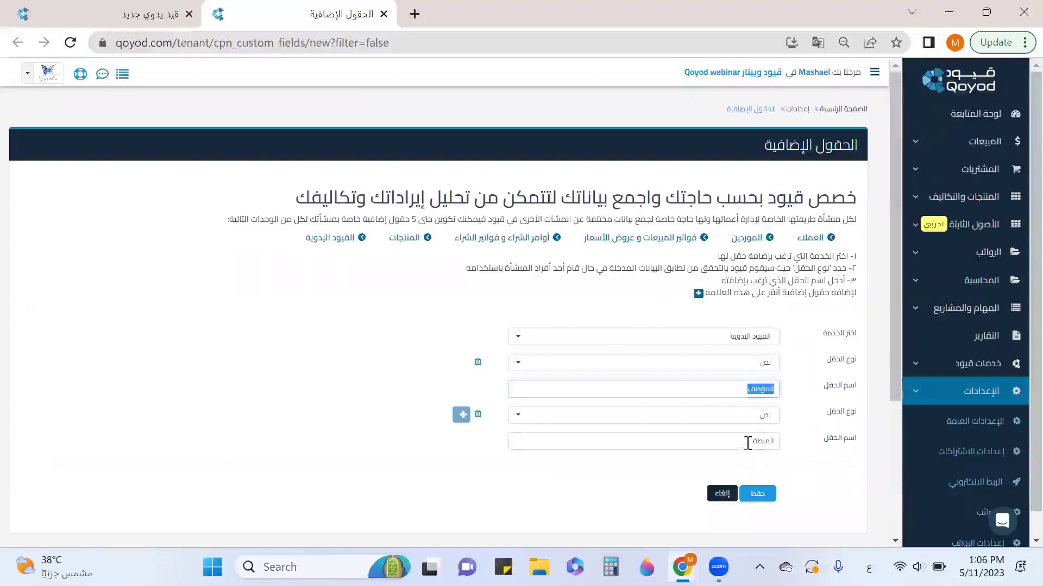
double_click(740, 442)
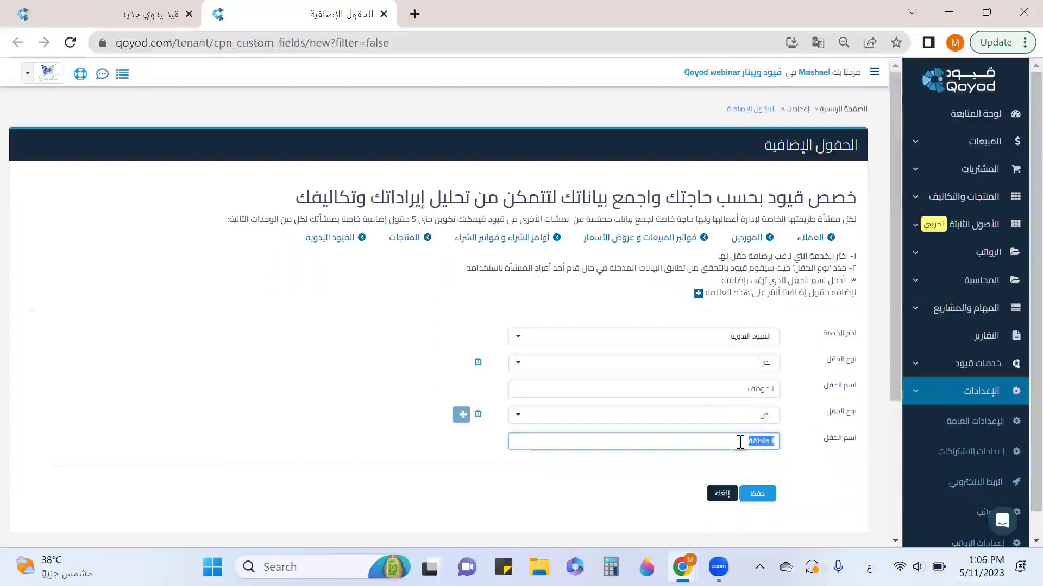
left_click_drag(748, 392, 778, 392)
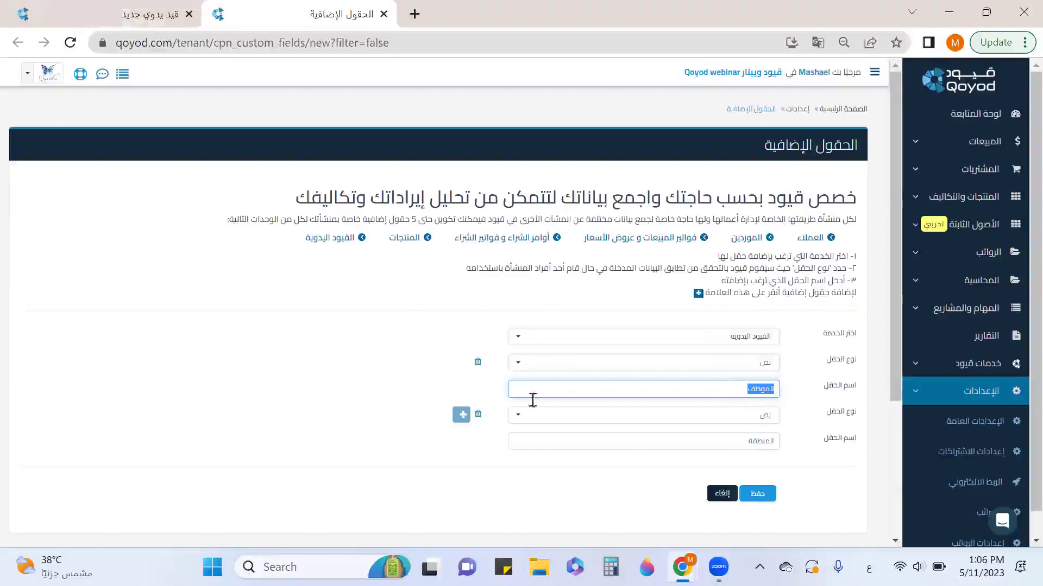
Try adding a third field row for manual entries to view its field type choices, and remove that row
scroll(558, 362, "down", 1)
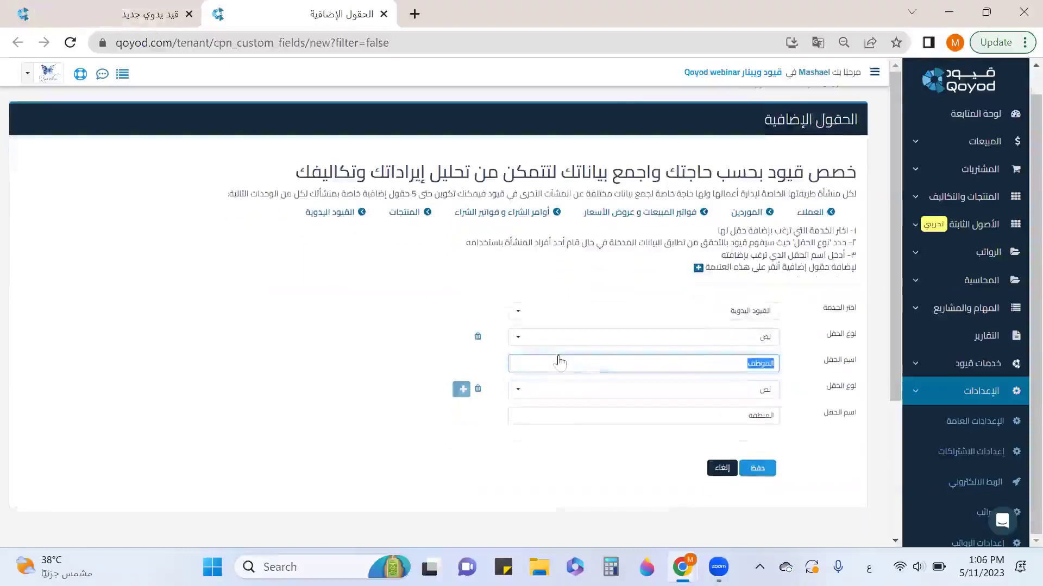
left_click(462, 390)
scroll(619, 374, "down", 2)
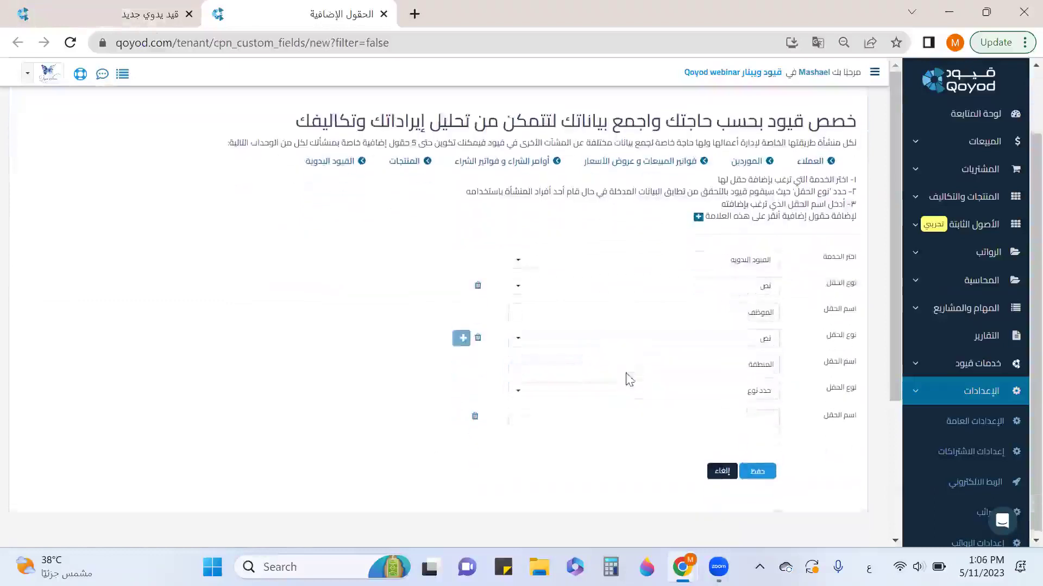
left_click(752, 396)
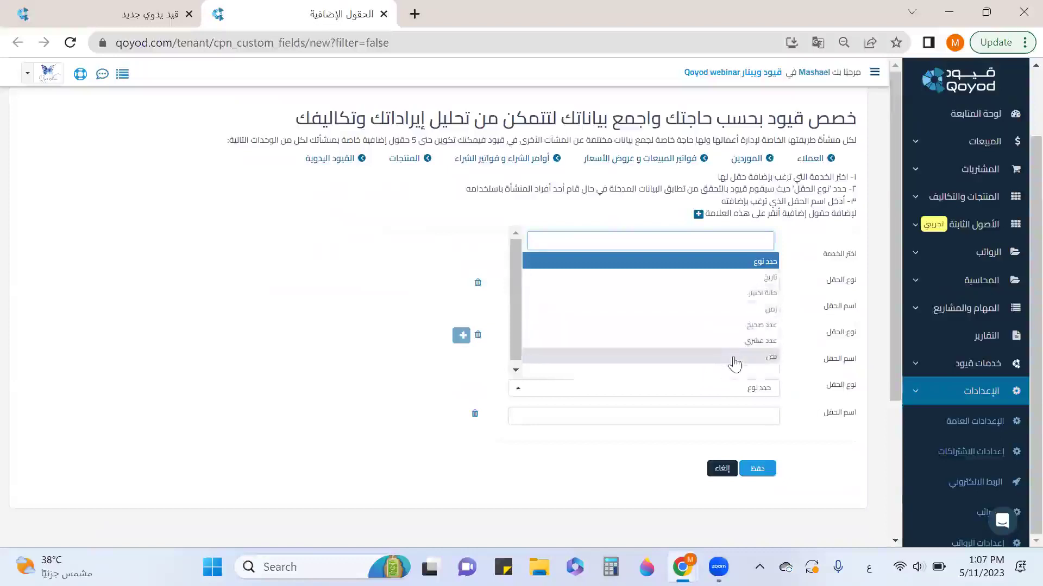
left_click(760, 412)
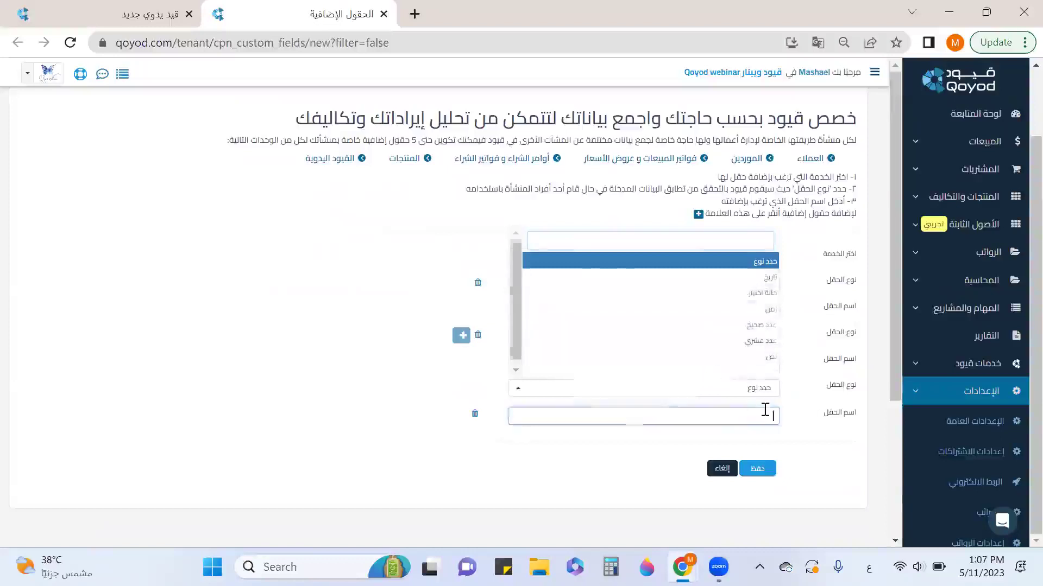
left_click(475, 413)
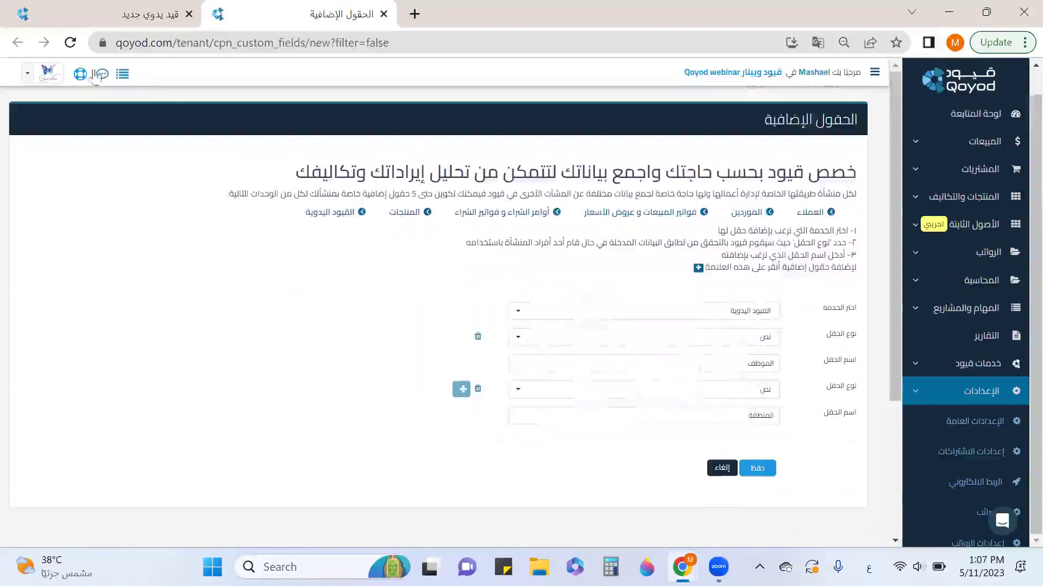
Return to the new journal entry and assign an employee in the الموظف field of its additional information
left_click(85, 19)
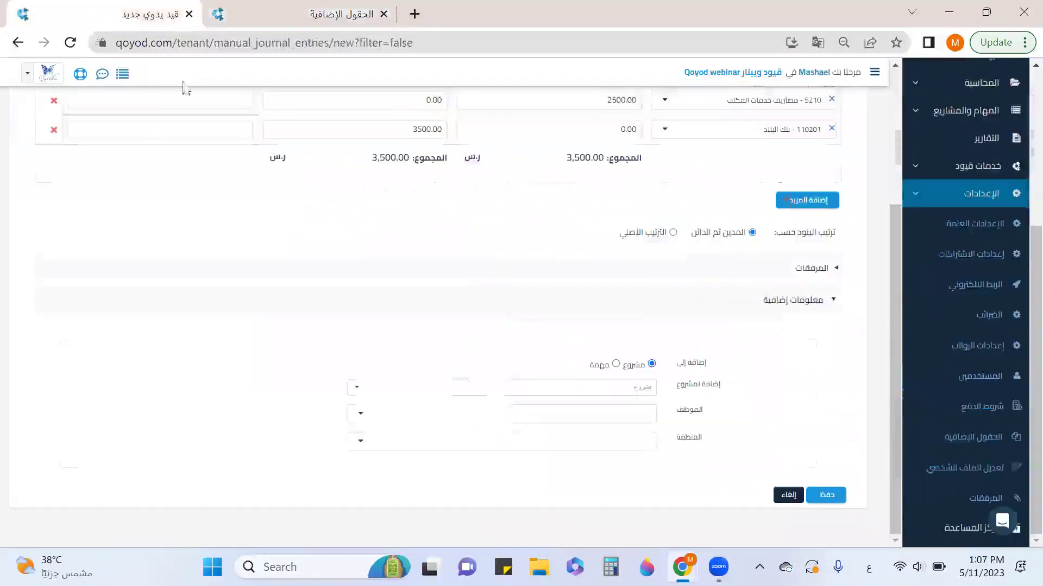
left_click(618, 413)
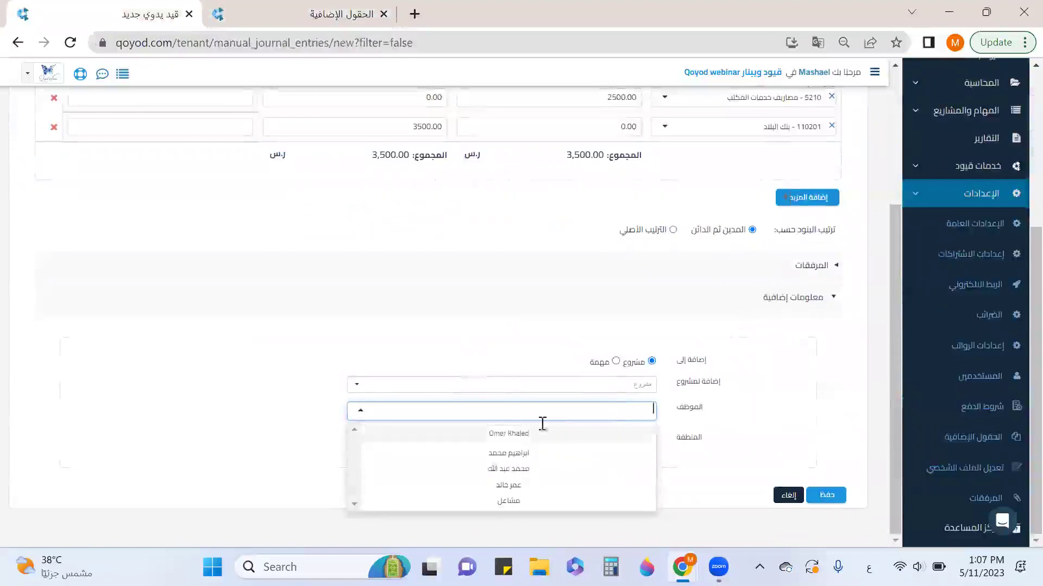
left_click(598, 468)
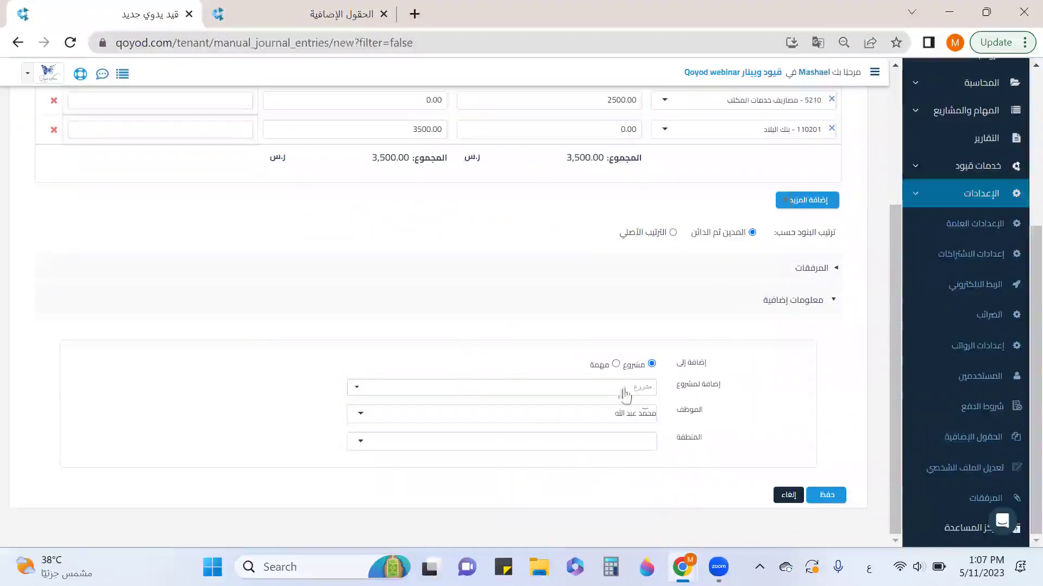
Try the الشرقية choice in the entry's المنطقة field and clear the field again
left_click(638, 445)
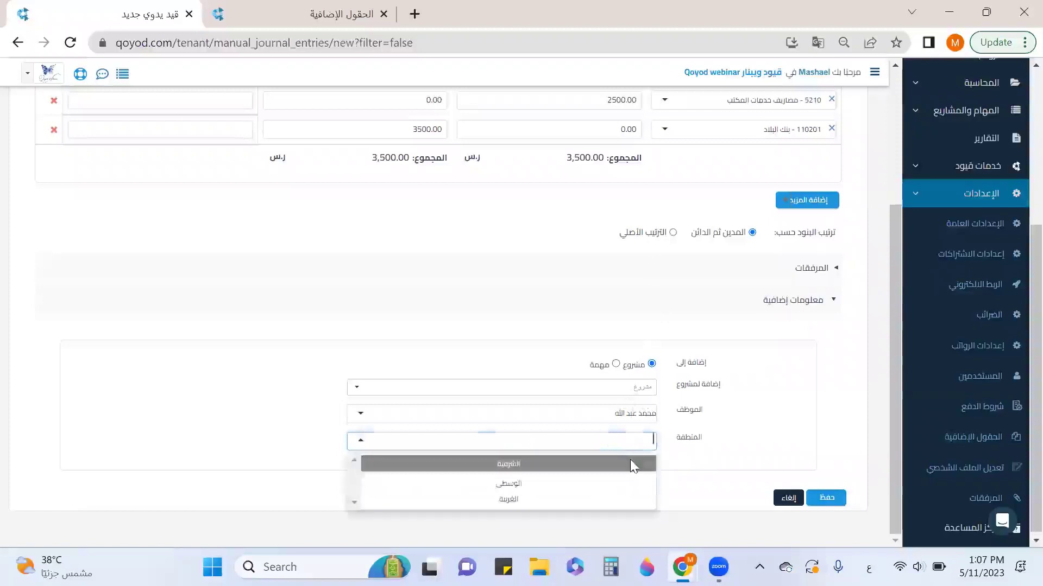
left_click(630, 464)
left_click(636, 442)
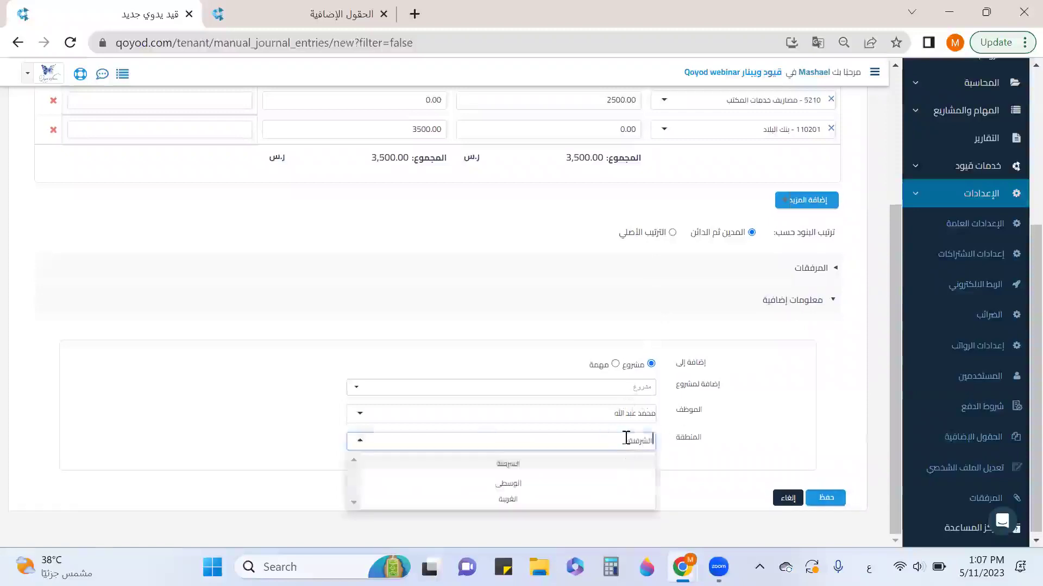
left_click(636, 444)
left_click(637, 442)
left_click(635, 448)
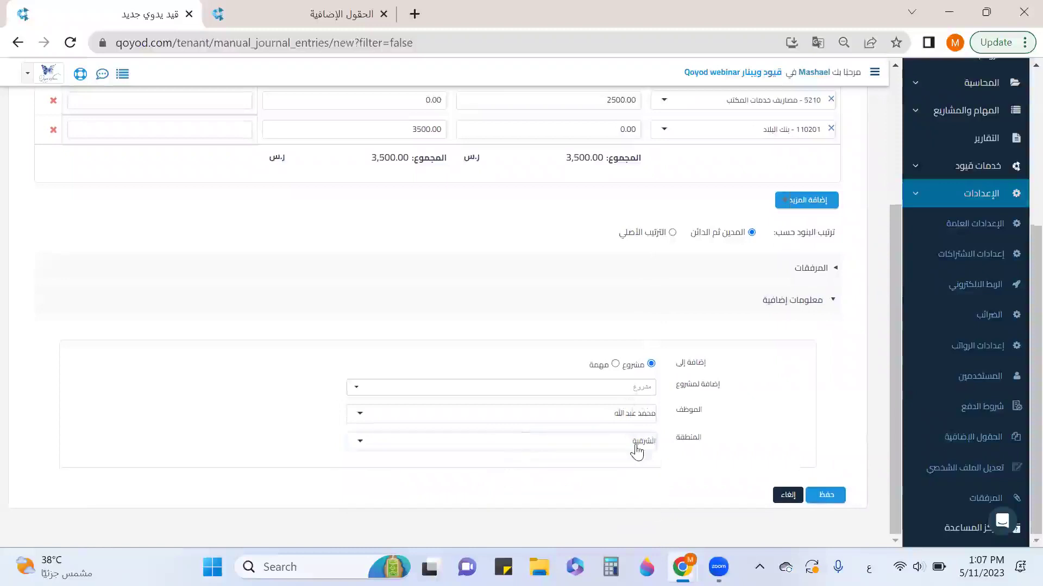
left_click(616, 447)
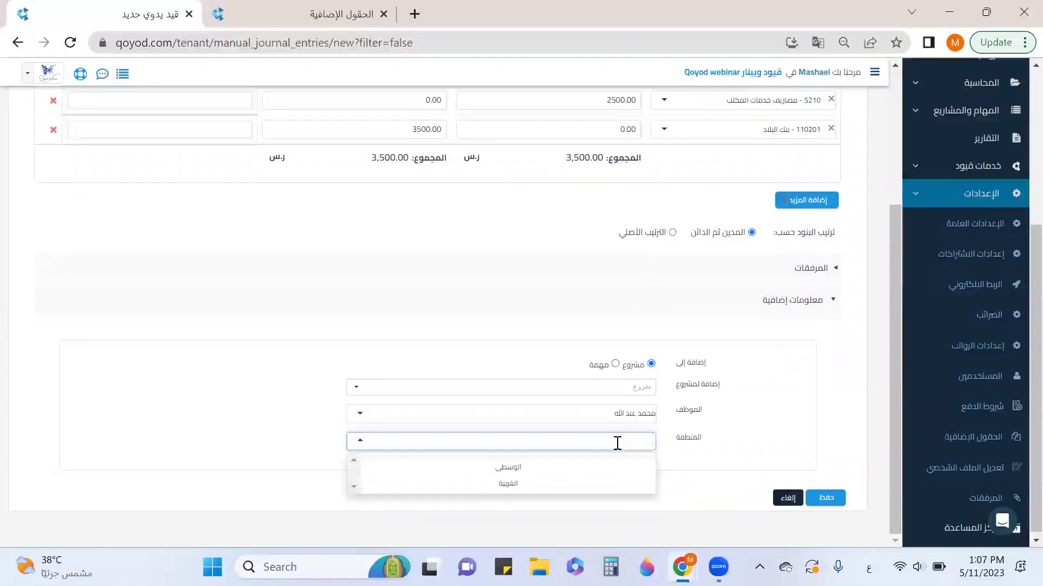
left_click(788, 436)
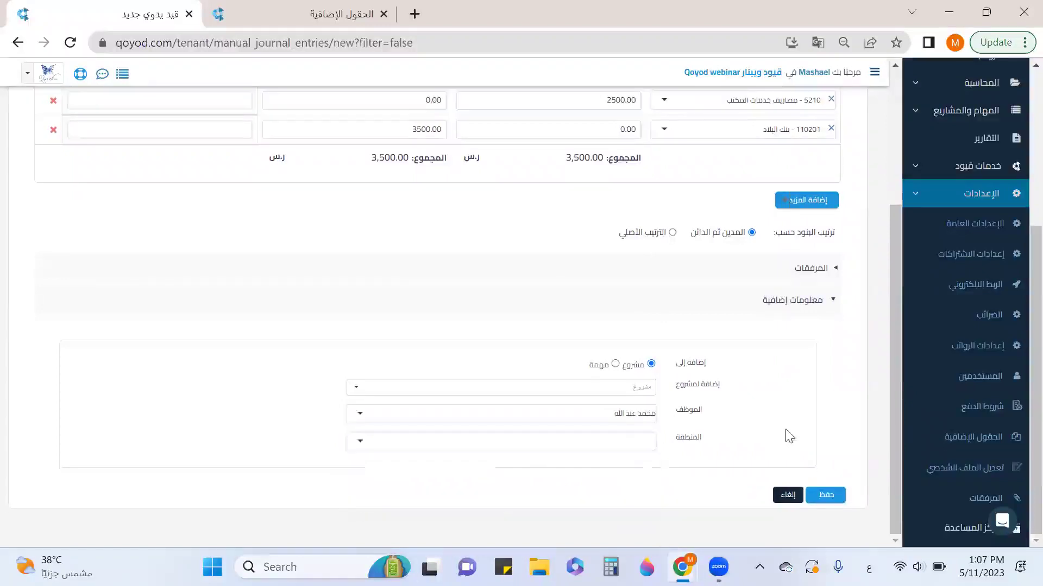
Save the manual journal entry and confirm that its entered data is correct
left_click(828, 495)
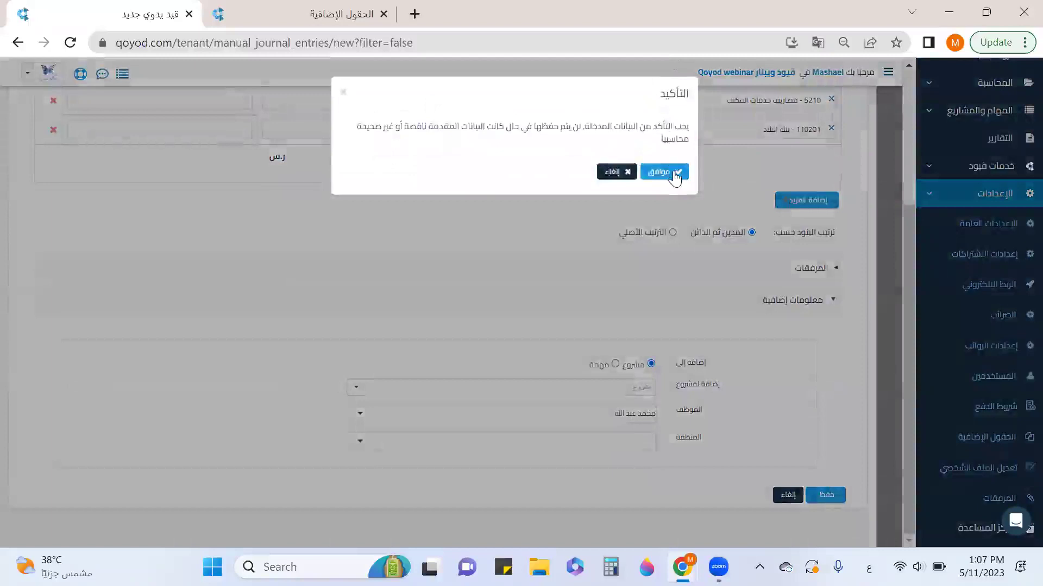
left_click(676, 173)
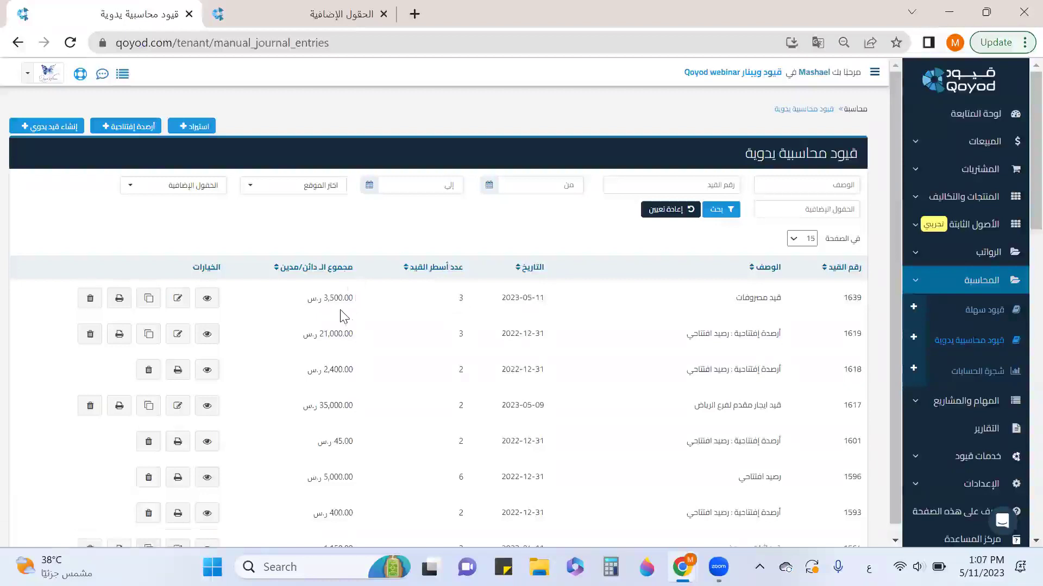
Examine the details of the saved قيد مصروفات entry and its edit form, including the additional information, without changing anything
left_click(207, 300)
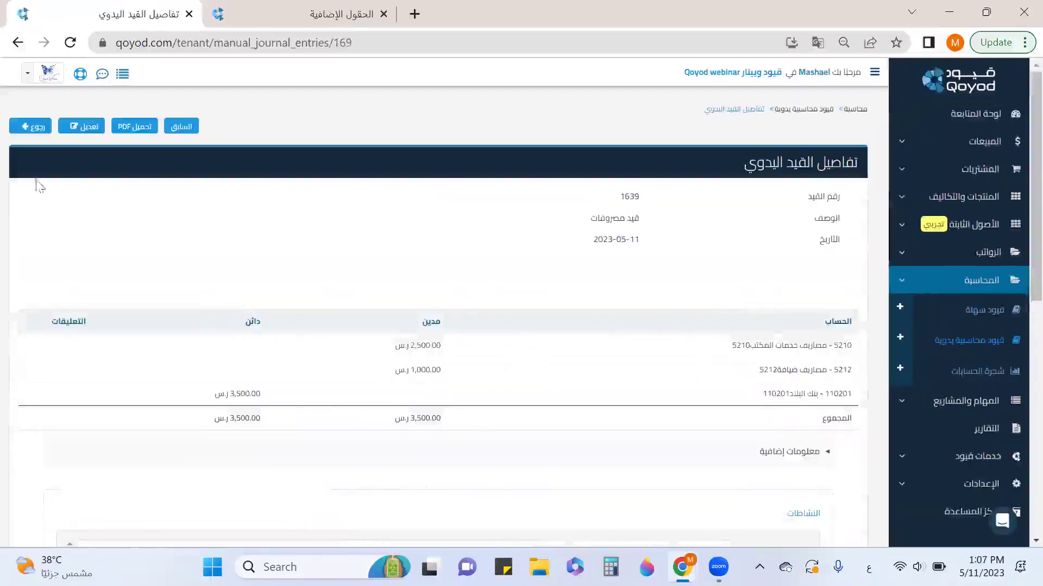
left_click(18, 43)
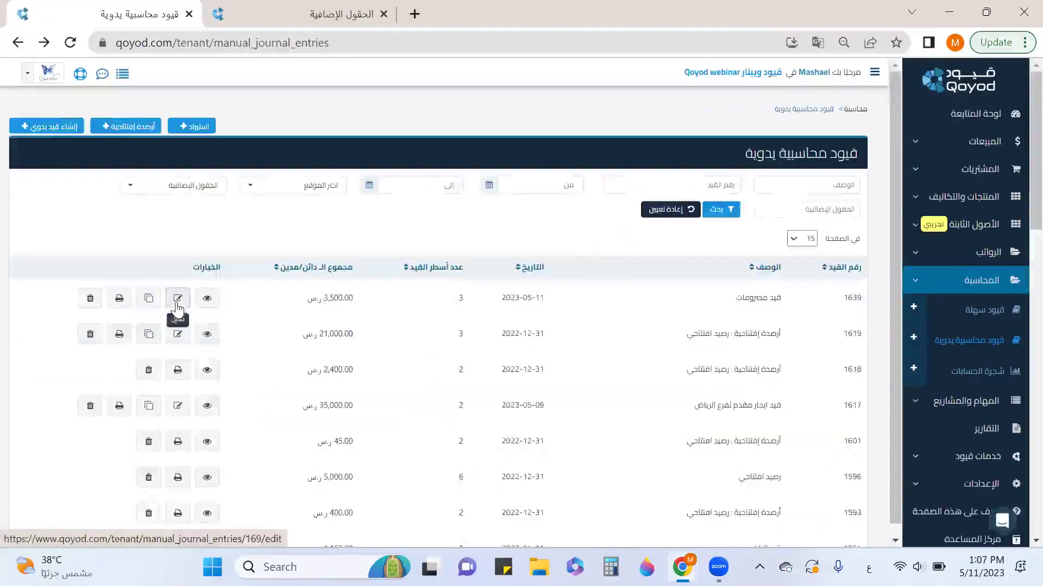
left_click(178, 299)
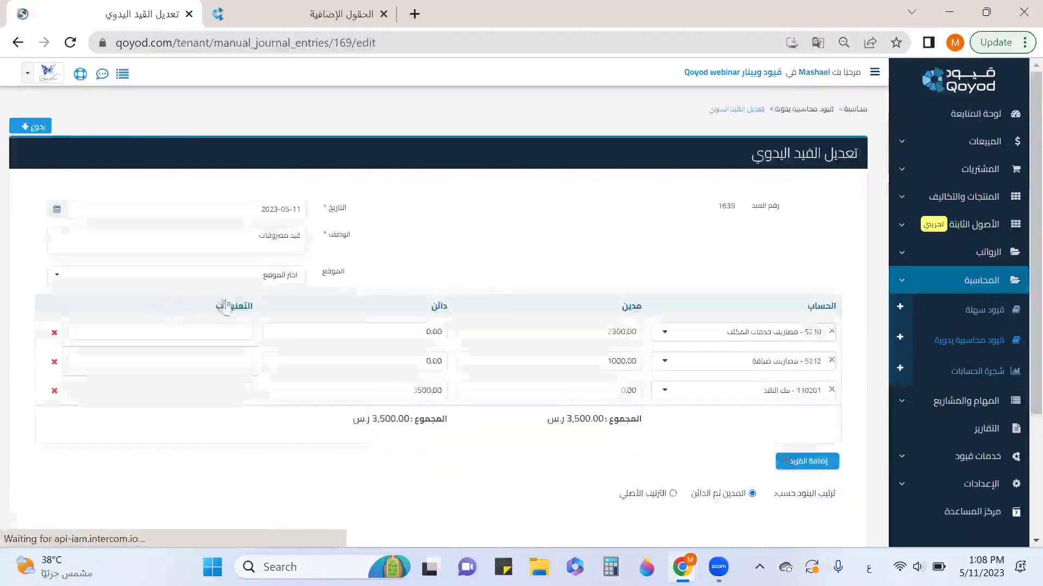
scroll(530, 278, "down", 3)
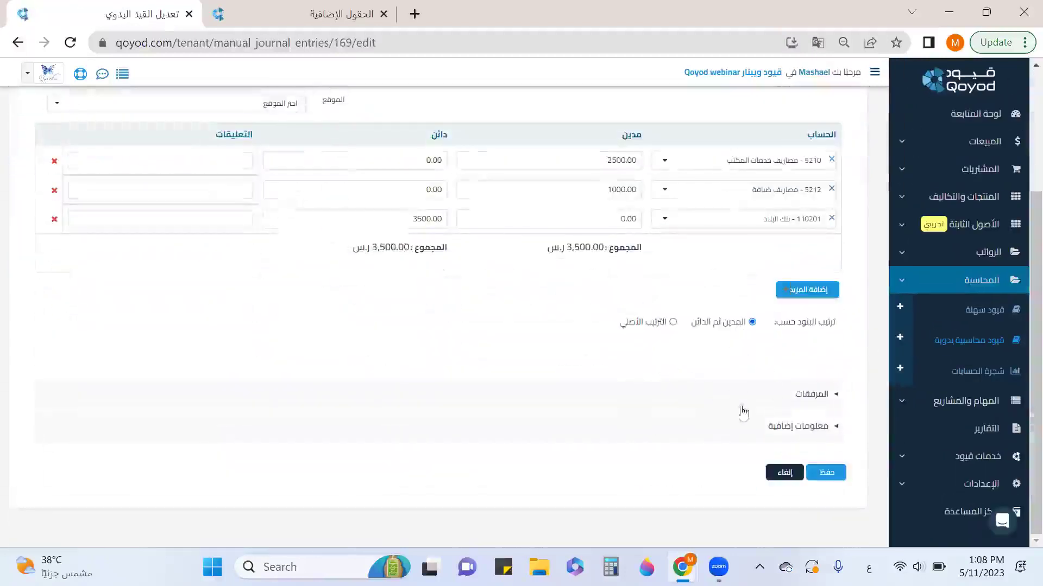
left_click(793, 427)
scroll(784, 406, "down", 4)
scroll(545, 231, "up", 7)
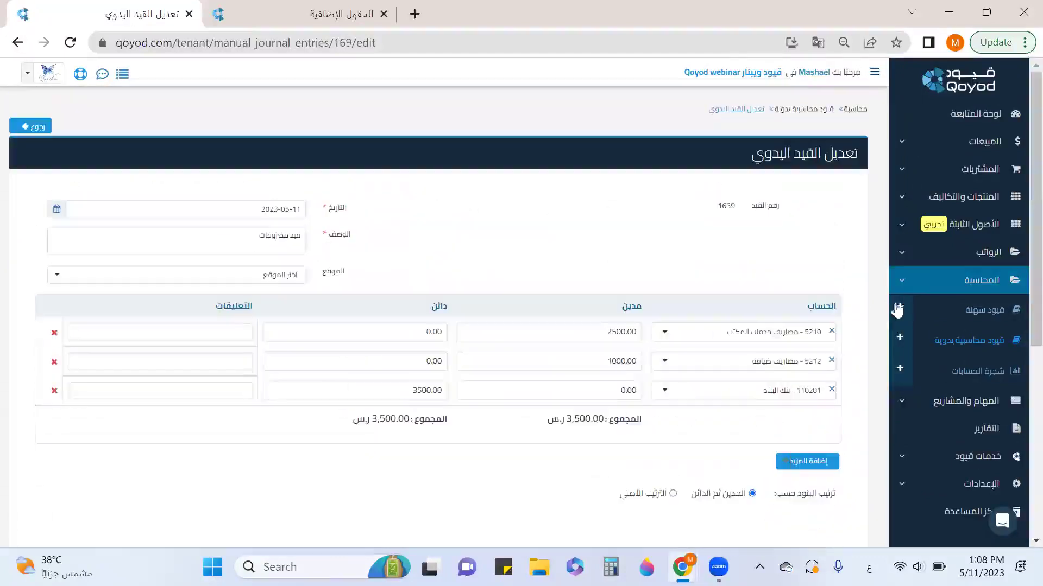
left_click(33, 129)
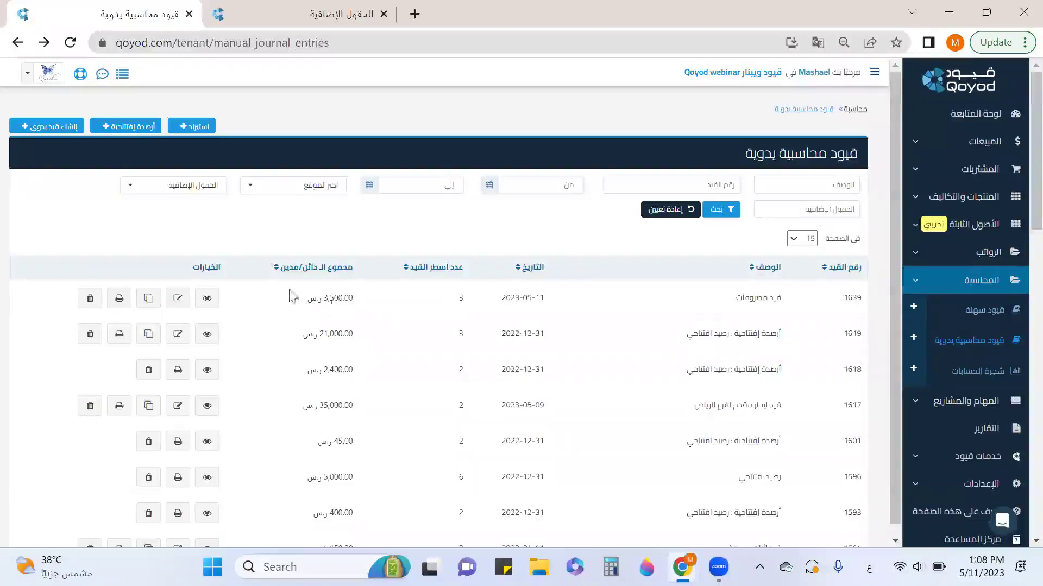
Download the xlsx template for importing manual journal entries, open it in Excel and enable editing
left_click(199, 127)
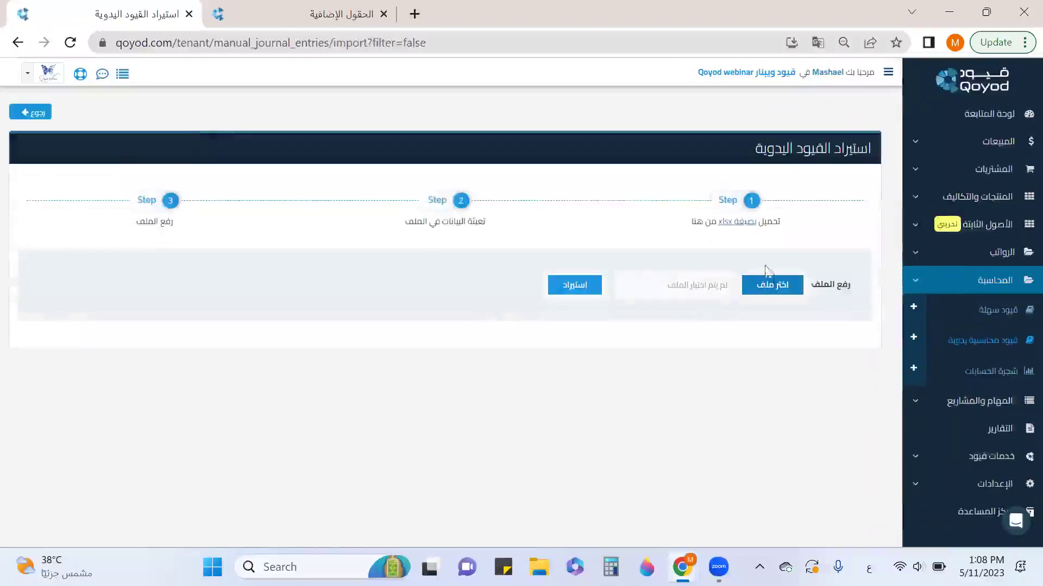
left_click(736, 222)
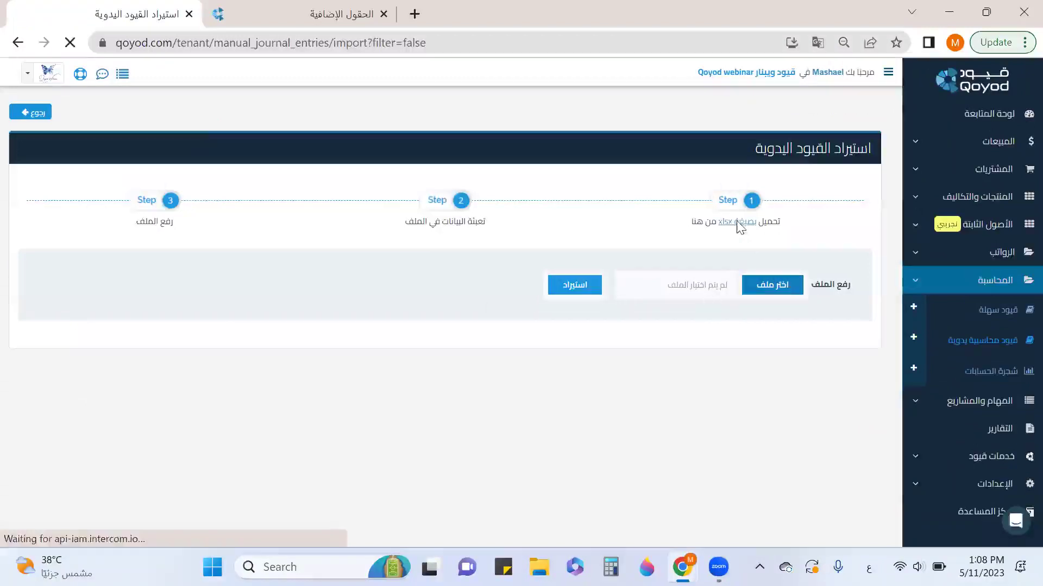
left_click(65, 534)
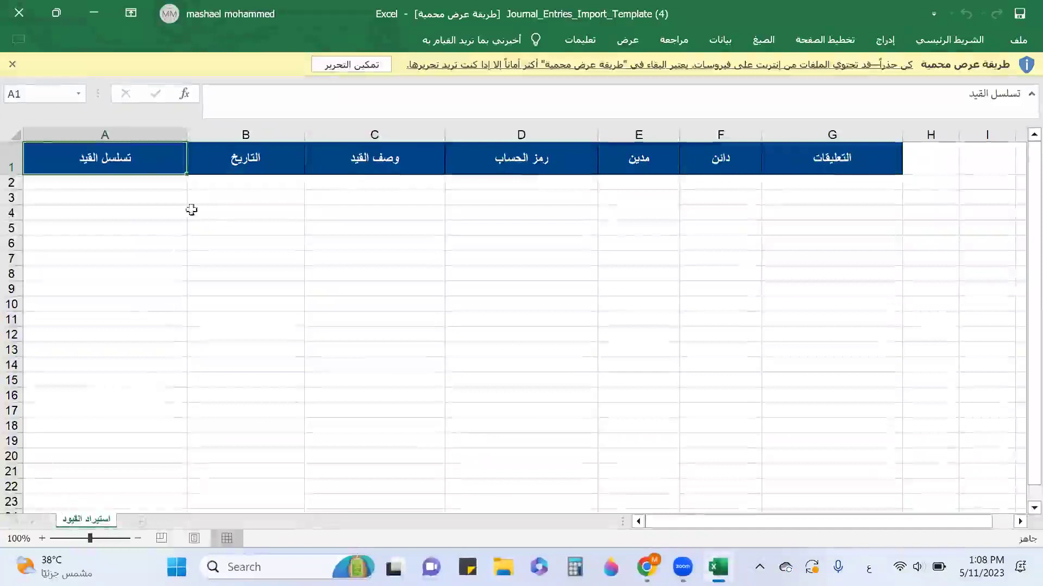
left_click(368, 66)
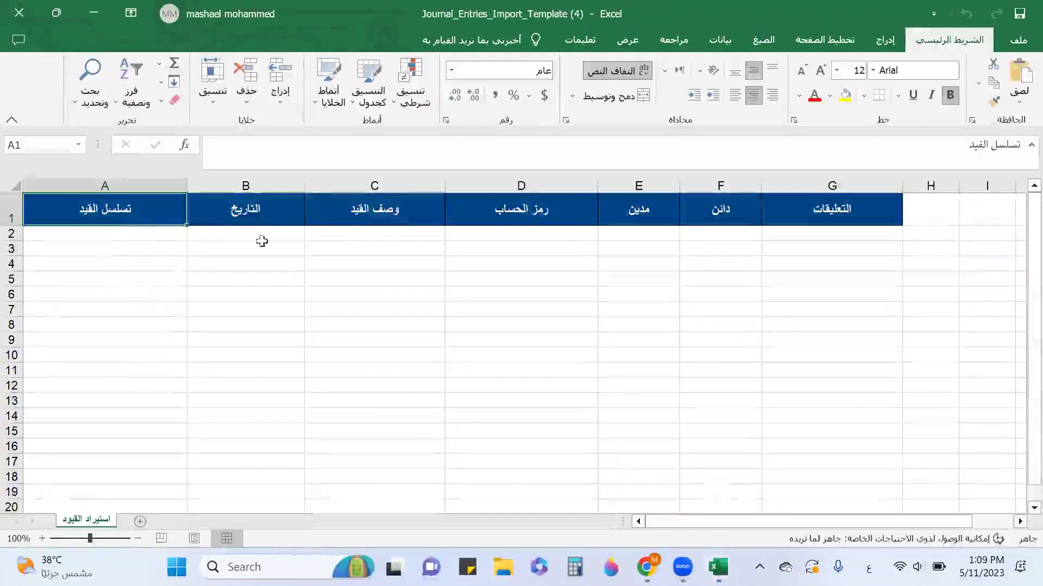
Enter 1 as the entry sequence (تسلسل القيد) in cells A2 to A4 of the import template
left_click(145, 238)
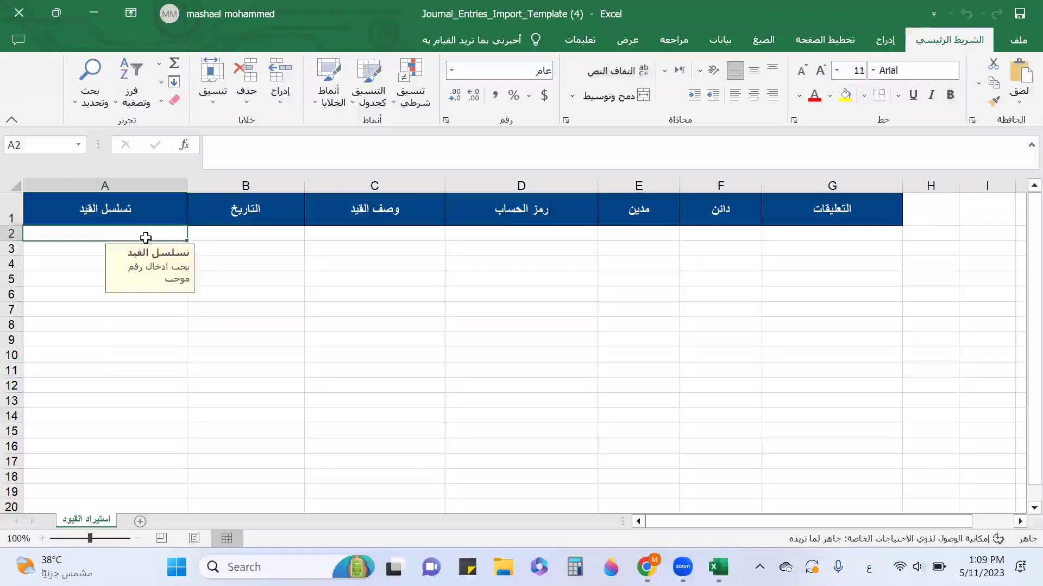
type("1")
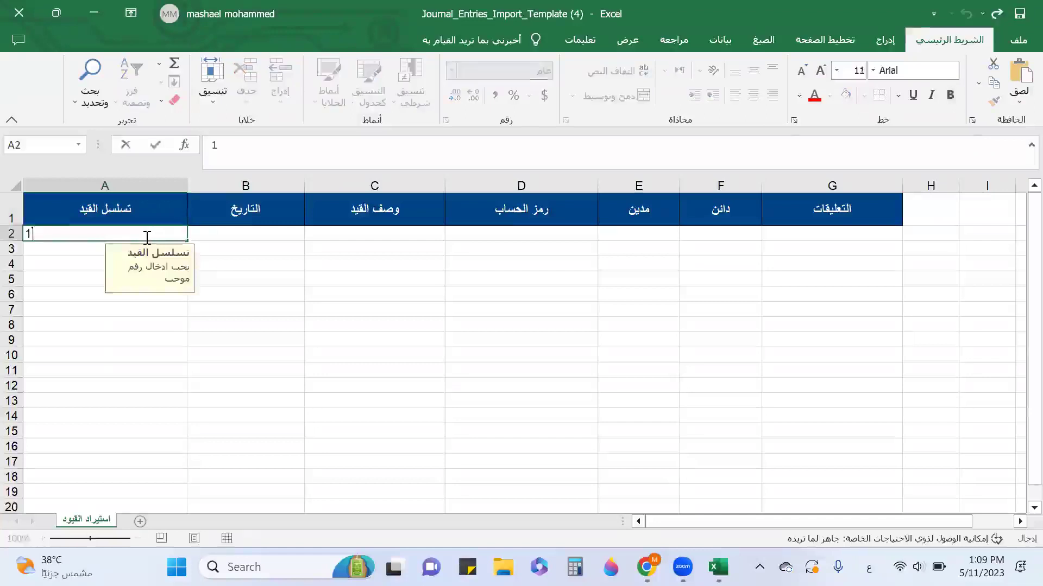
key("Return")
type("1")
key("Return")
type("1")
key("Return")
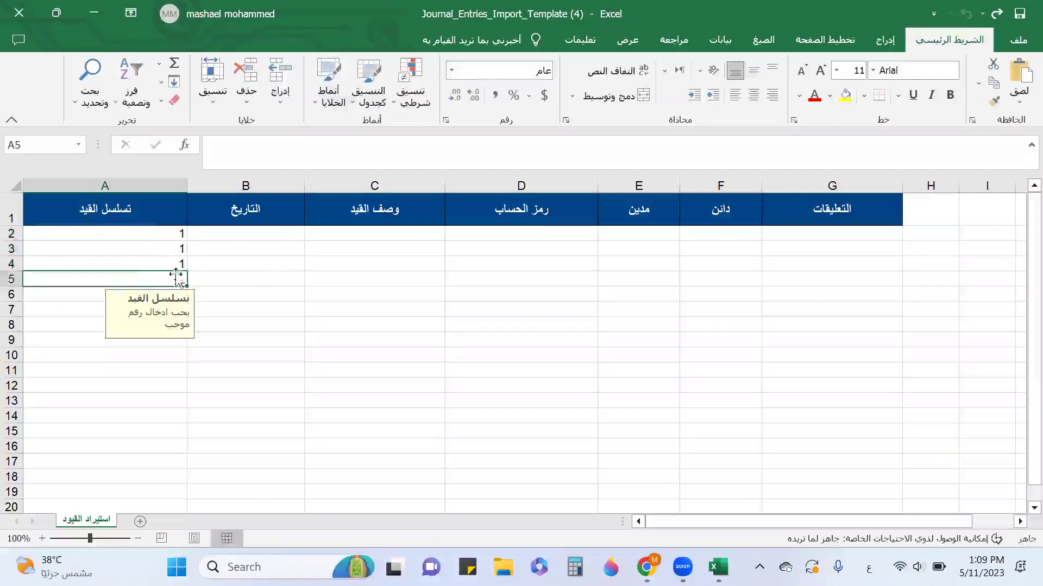
Format cells B2 to B7 of the التاريخ column as short date (تاريخ مختصر)
left_click(230, 235)
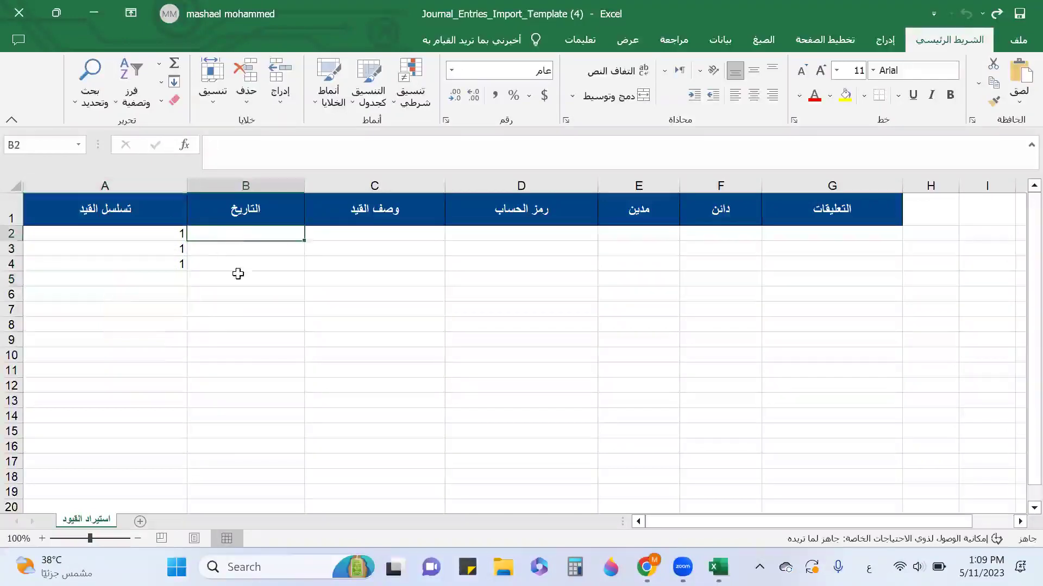
left_click_drag(239, 242, 241, 305)
left_click(451, 70)
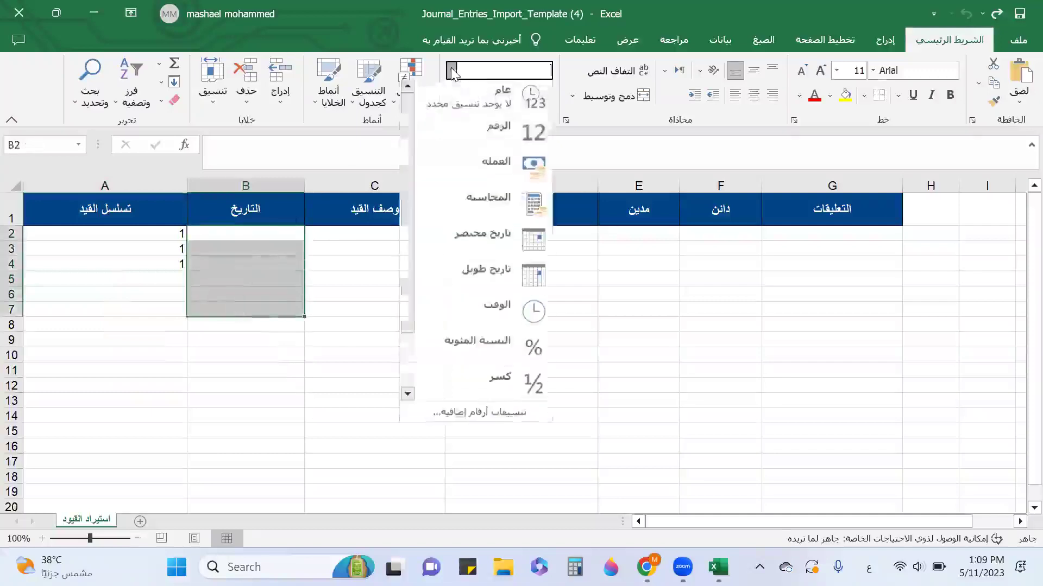
left_click(476, 248)
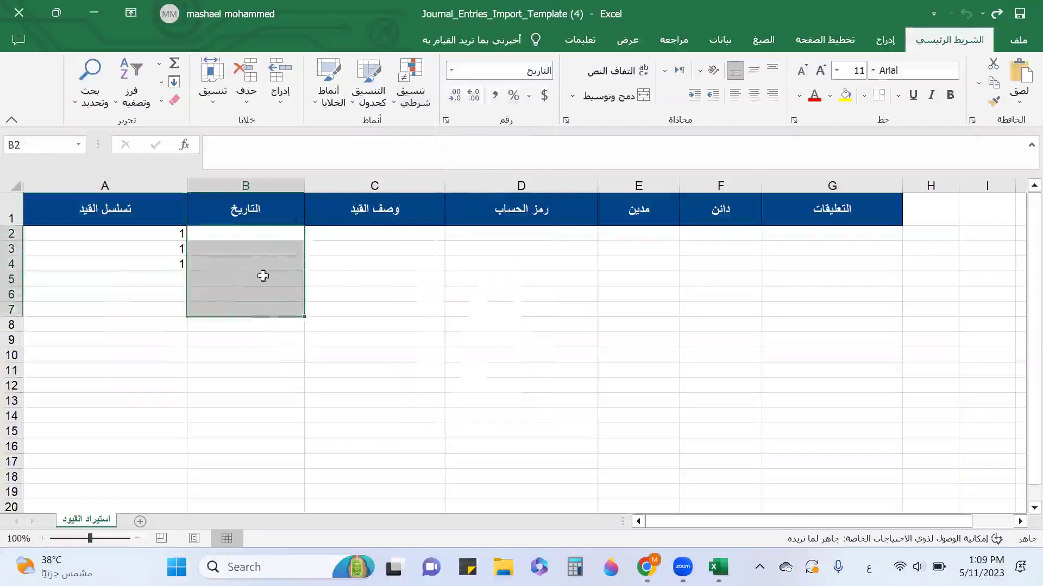
Enter the date 11/5/2023 in cells B2 and B3 of the التاريخ column
left_click(278, 237)
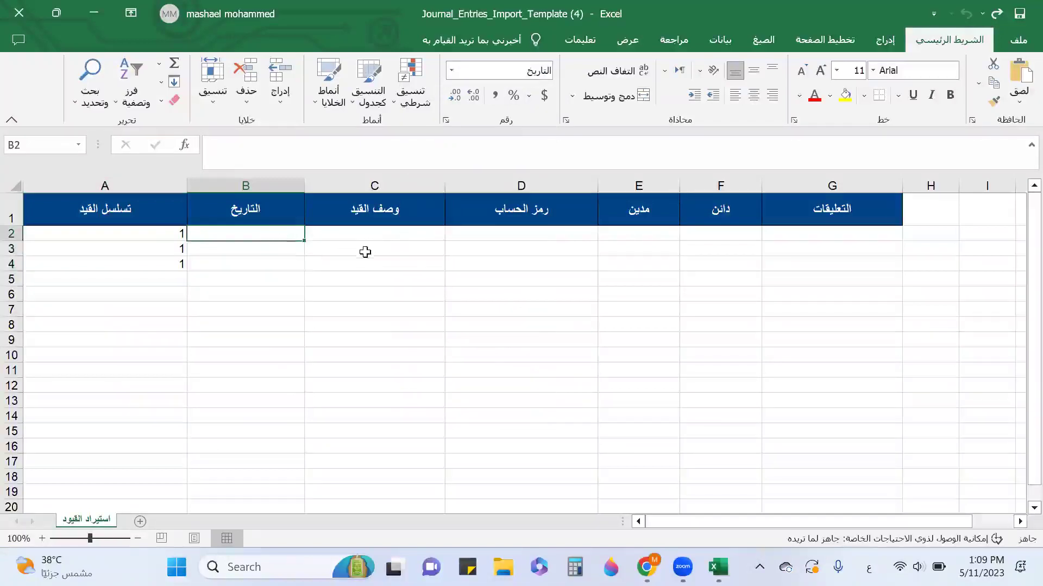
type("11")
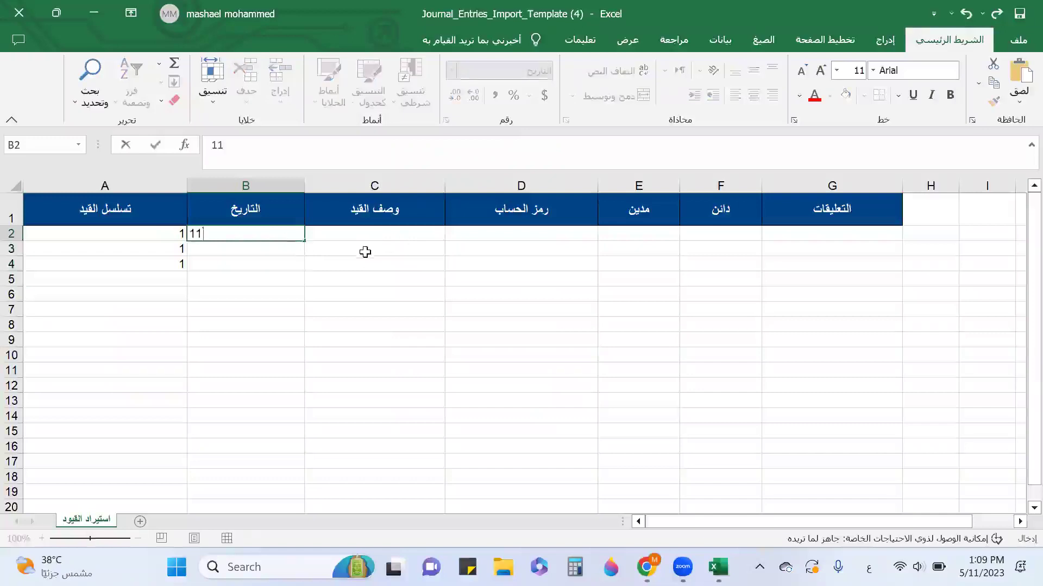
type("/5/2023")
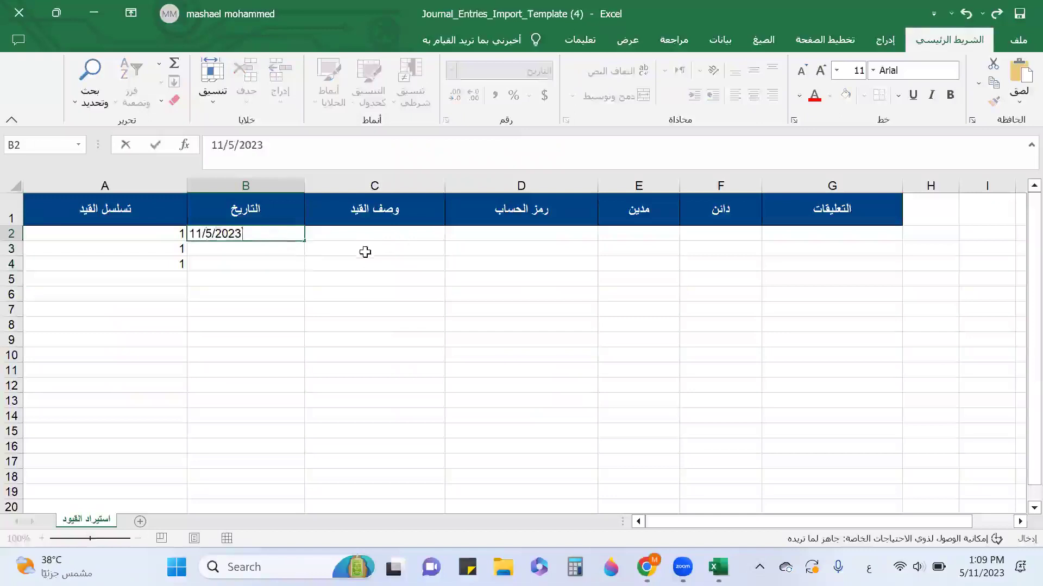
key("Return")
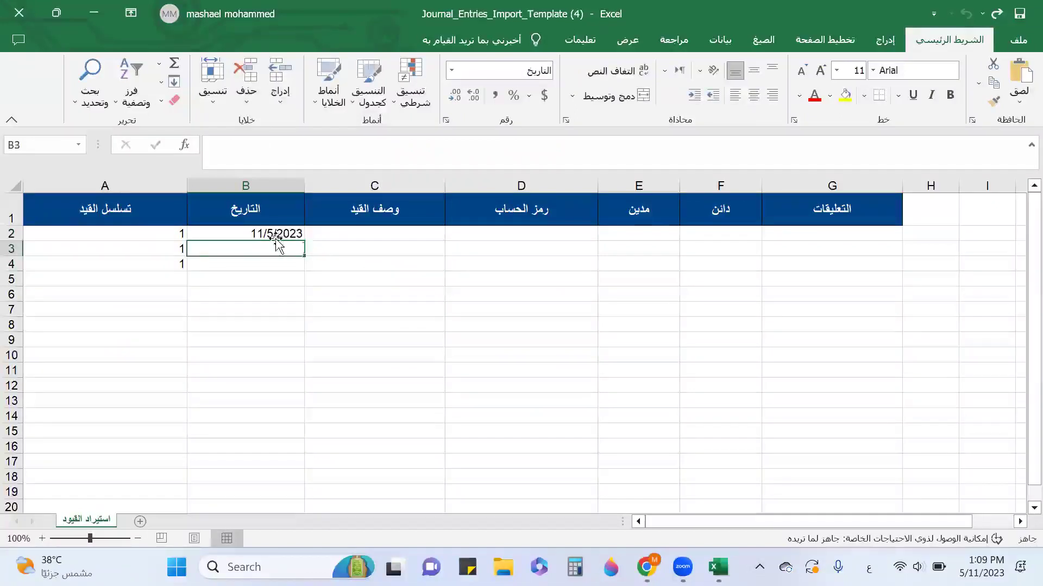
type("11/5/20223")
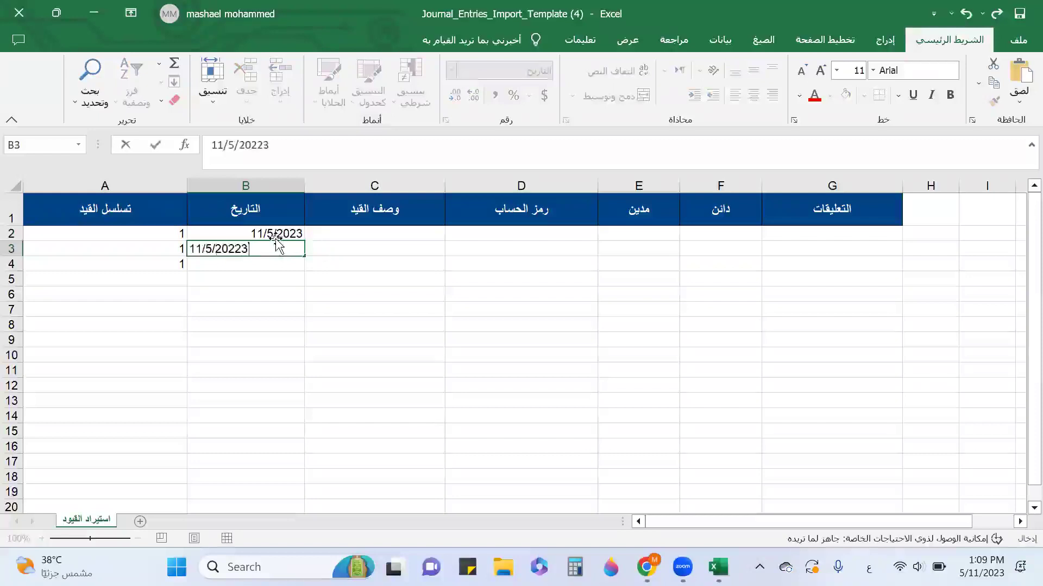
key("BackSpace")
key("BackSpace")
type("3")
left_click(279, 267)
Fill the date 11/5/2023 down the التاريخ column through row 6, leaving B7 empty
left_click_drag(279, 233, 297, 310)
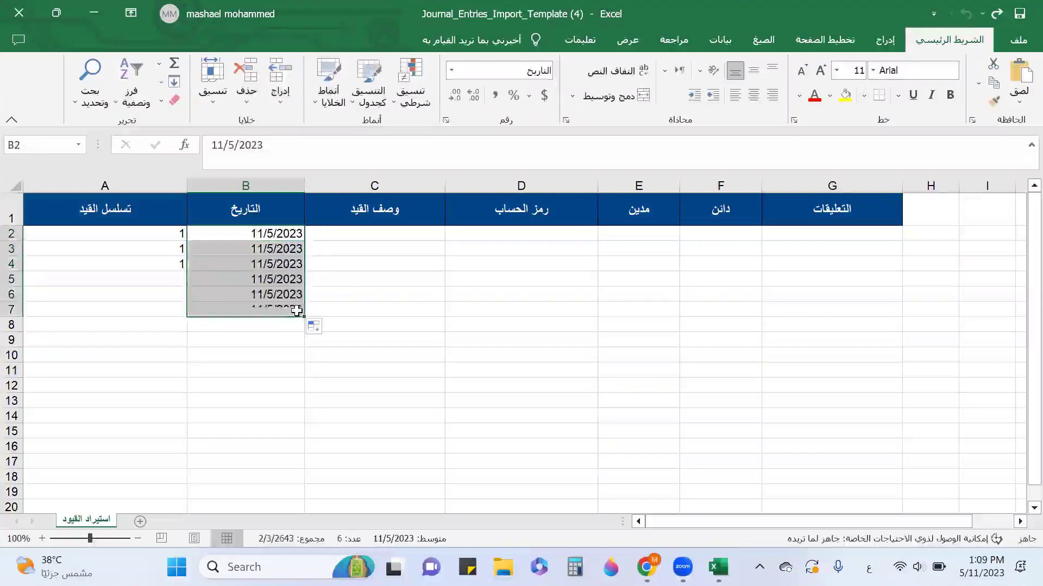
left_click(291, 313)
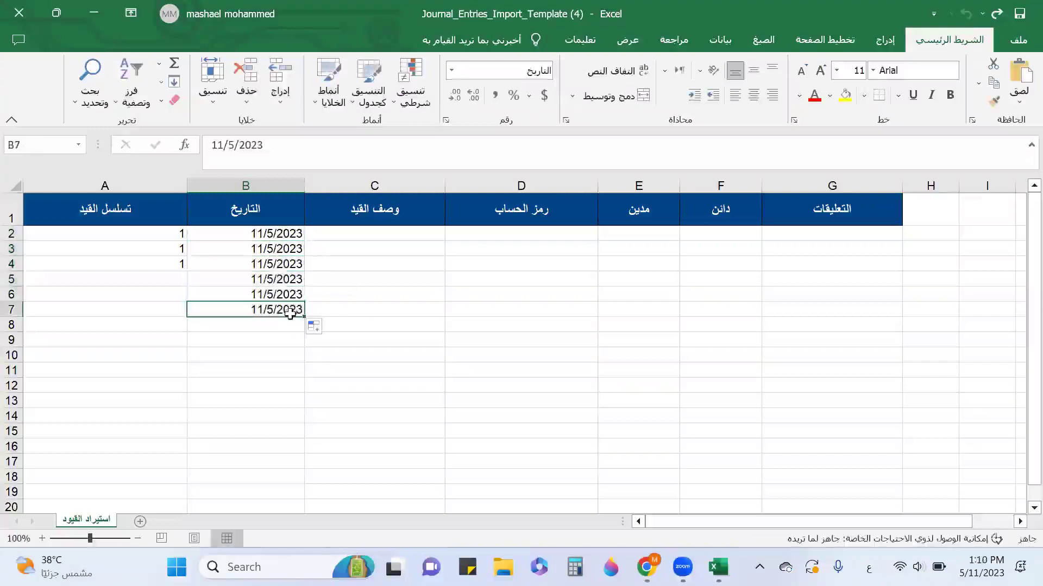
key("BackSpace")
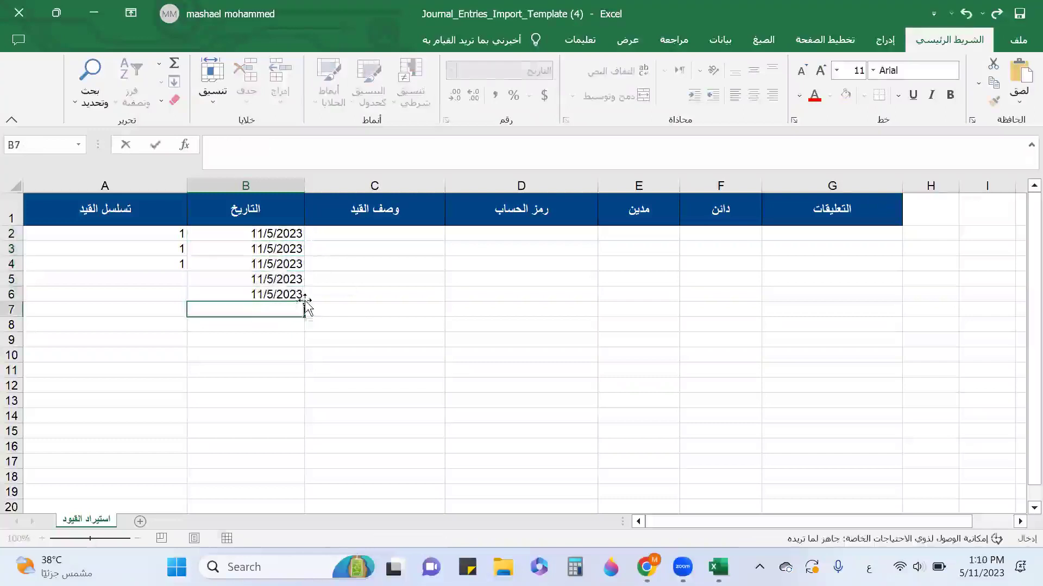
Enter قيد اثبات مصروفات as the entry description (وصف القيد) in C2 and move to the account code cell D2
left_click(338, 238)
type("قيد اثي")
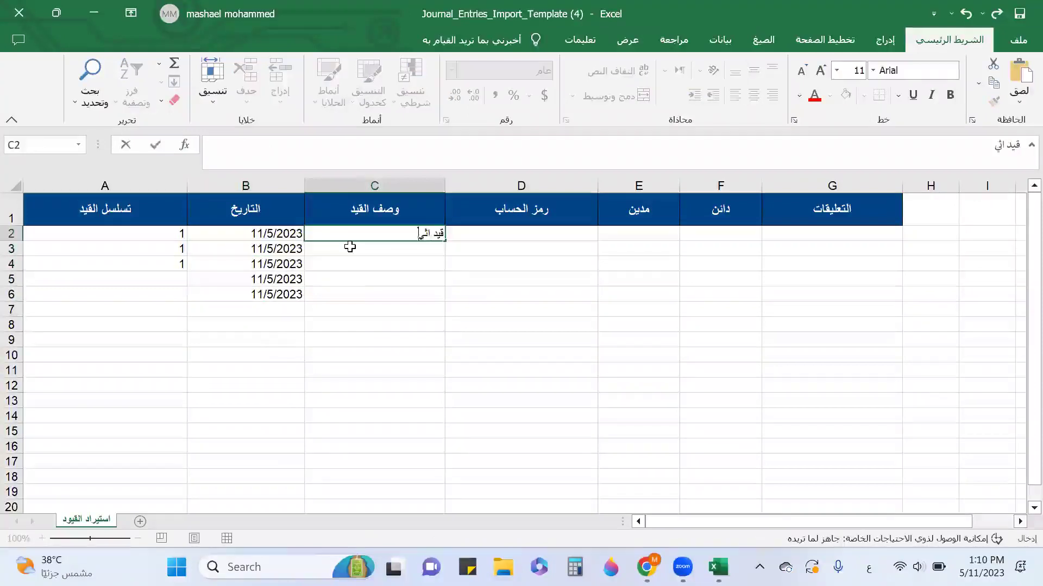
key("BackSpace")
type("بات مصروفات")
key("Return")
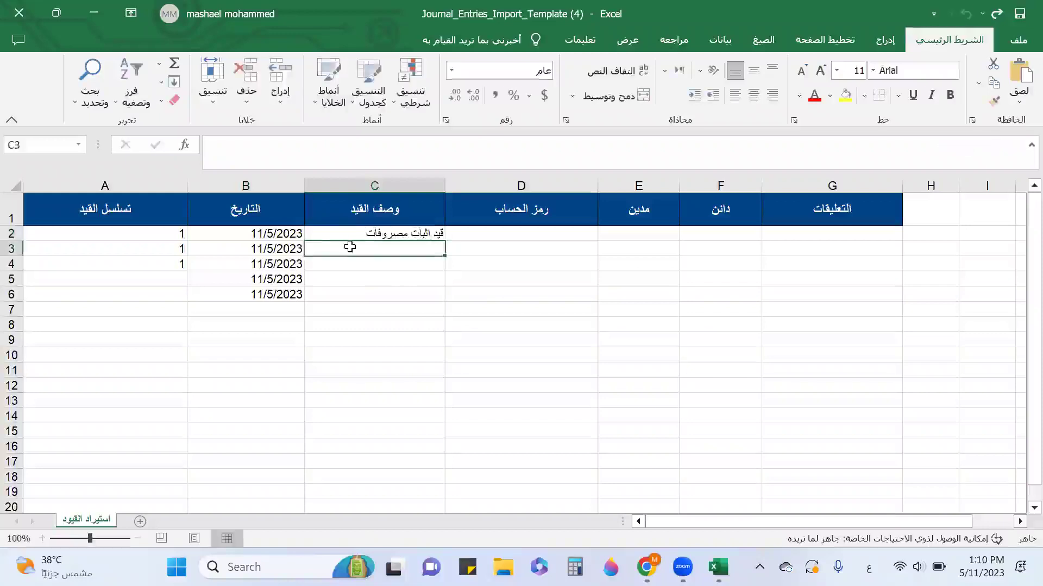
key("Up")
key("Tab")
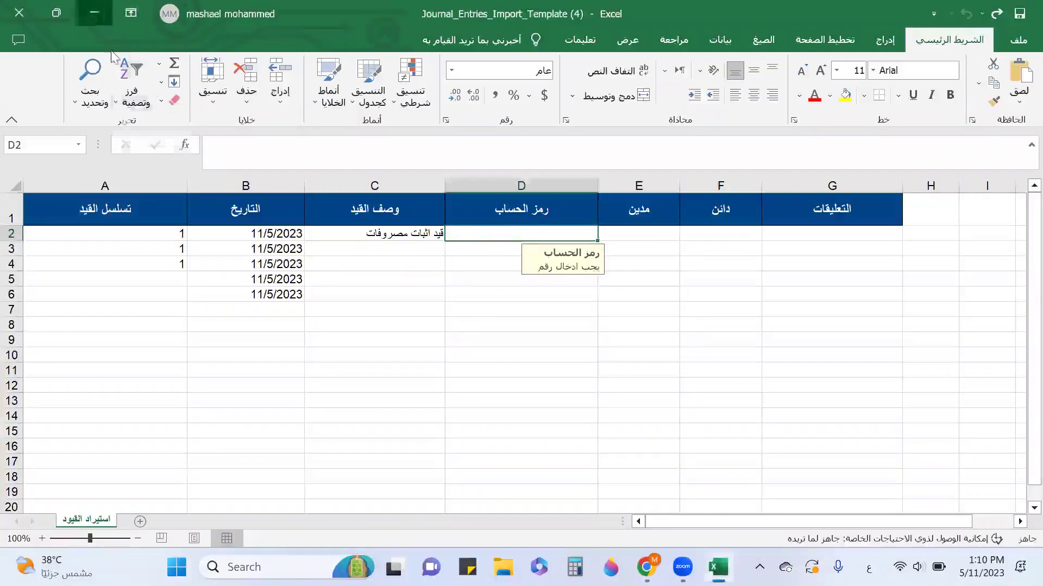
Switch to Qoyod in the browser, open the chart of accounts (شجرة الحسابات) in a new tab and close the الحقول الإضافية tab
left_click(646, 567)
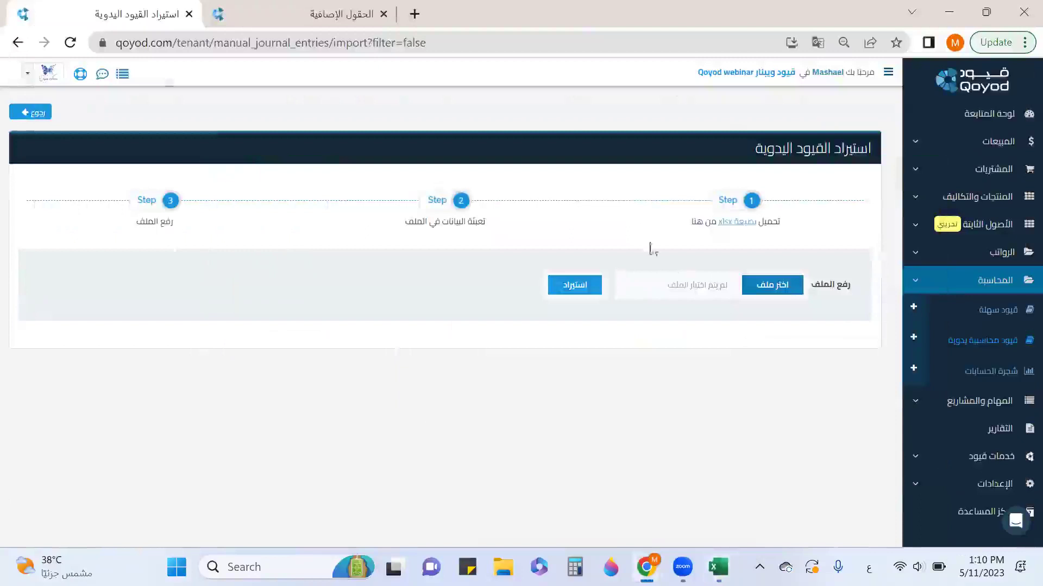
right_click(1013, 370)
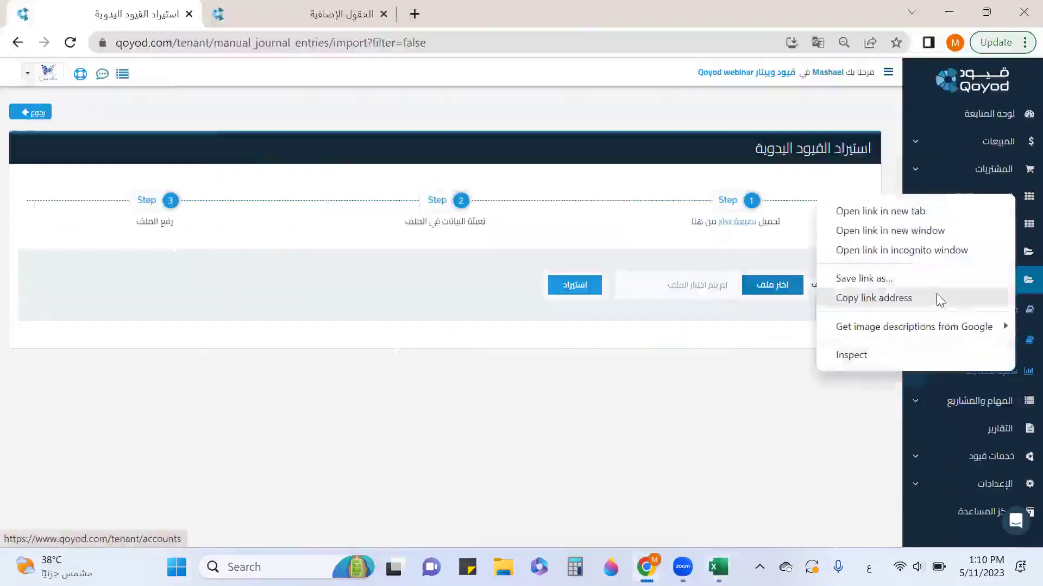
left_click(896, 211)
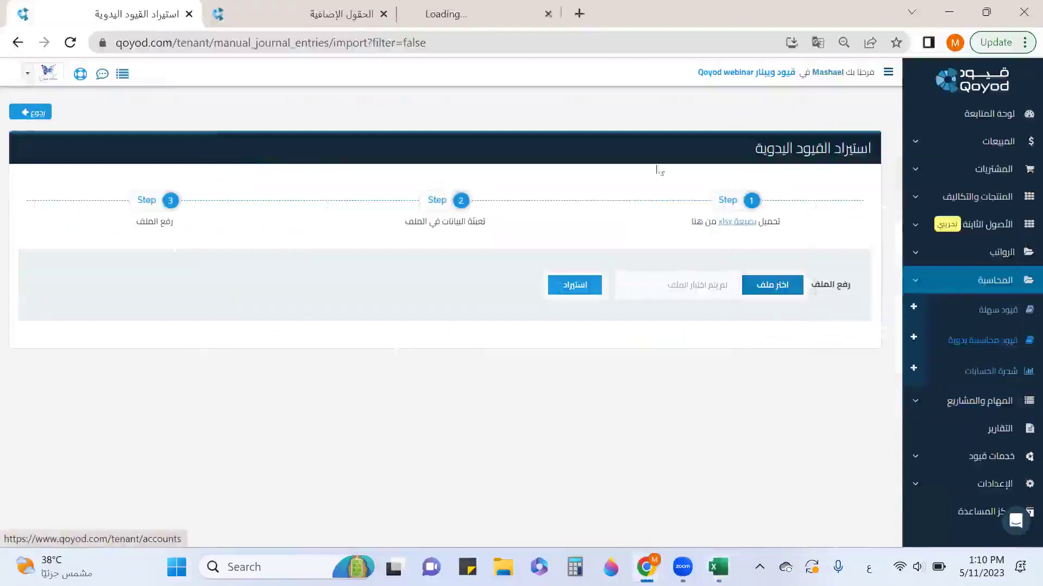
left_click(383, 14)
left_click(337, 17)
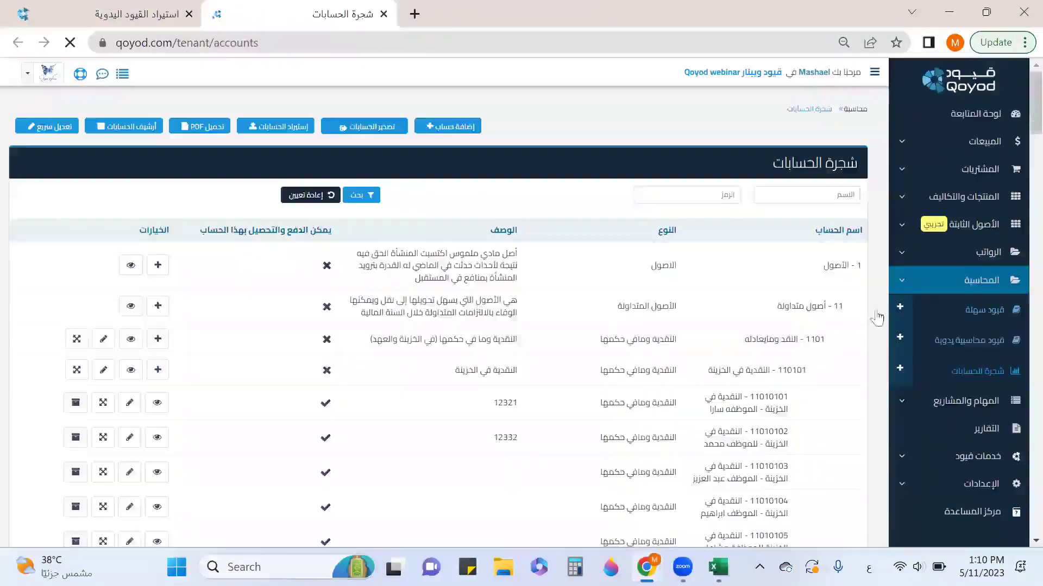
Find the commercial register renewal account (تجديد السجل التجاري) in the chart of accounts and copy its code 520802
scroll(854, 312, "down", 8)
left_click_drag(1019, 218, 1017, 504)
scroll(749, 377, "up", 6)
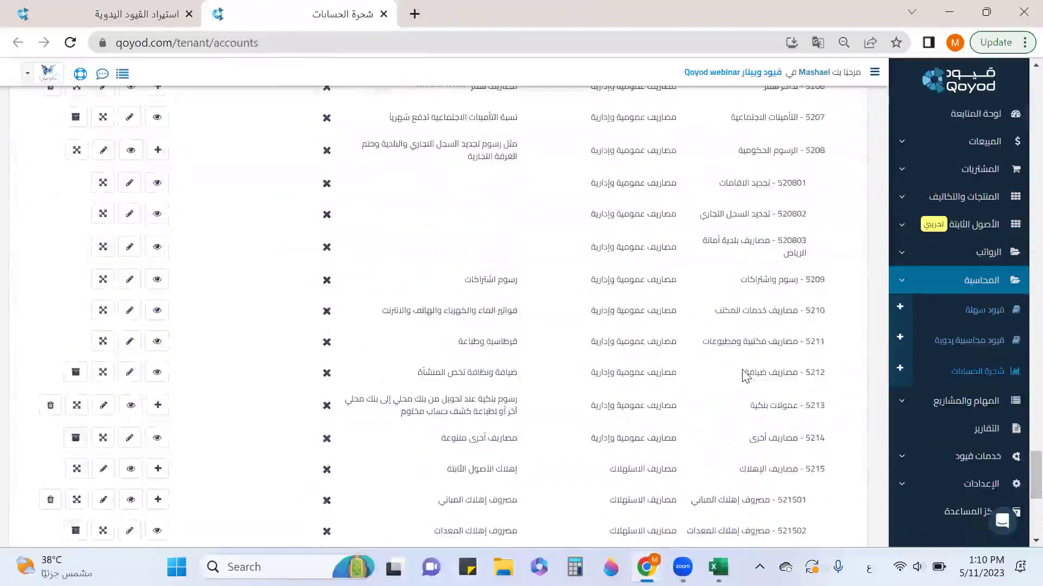
scroll(745, 375, "up", 4)
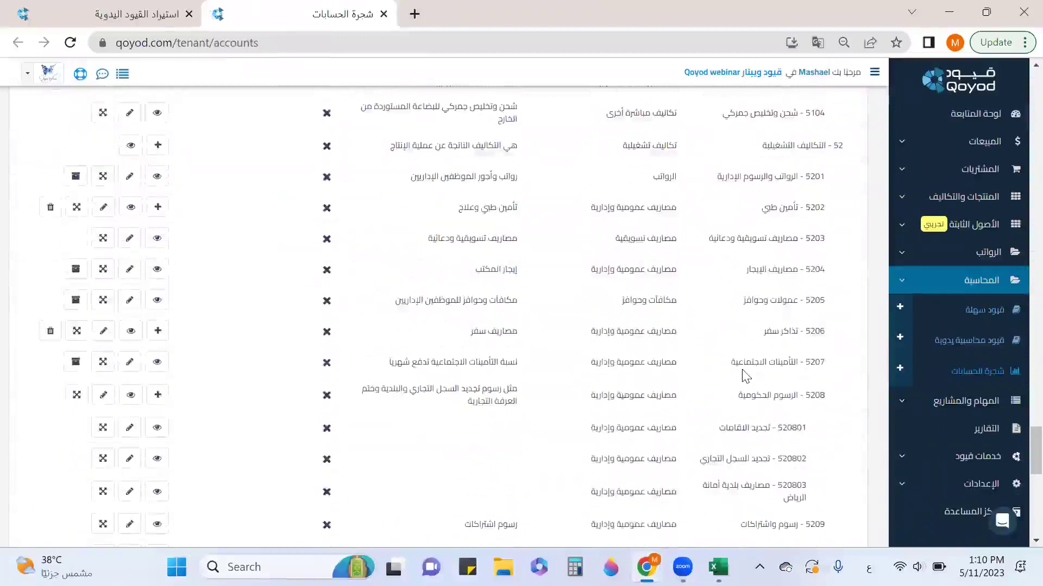
scroll(745, 374, "down", 2)
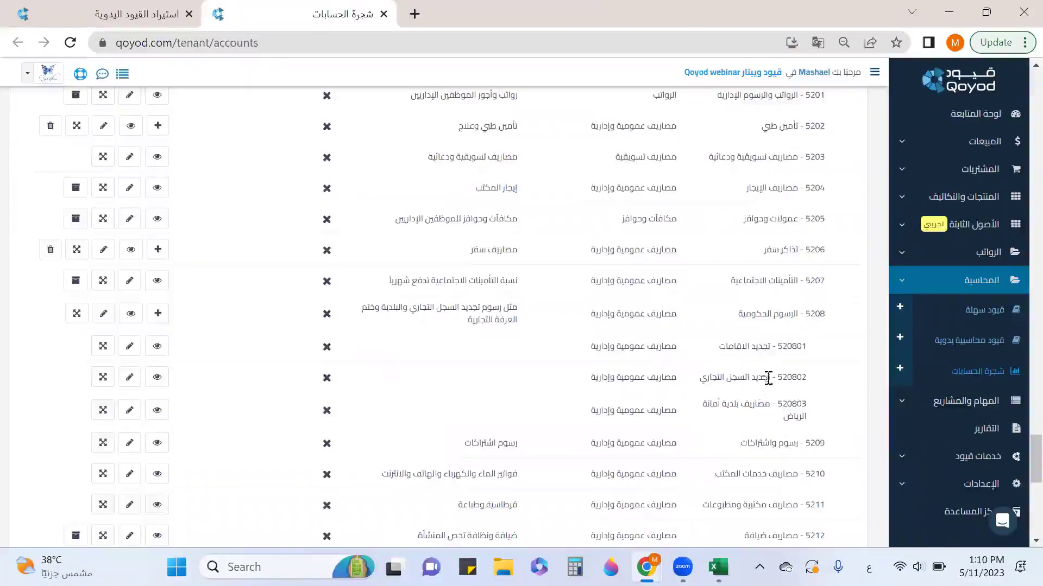
scroll(832, 251, "down", 2)
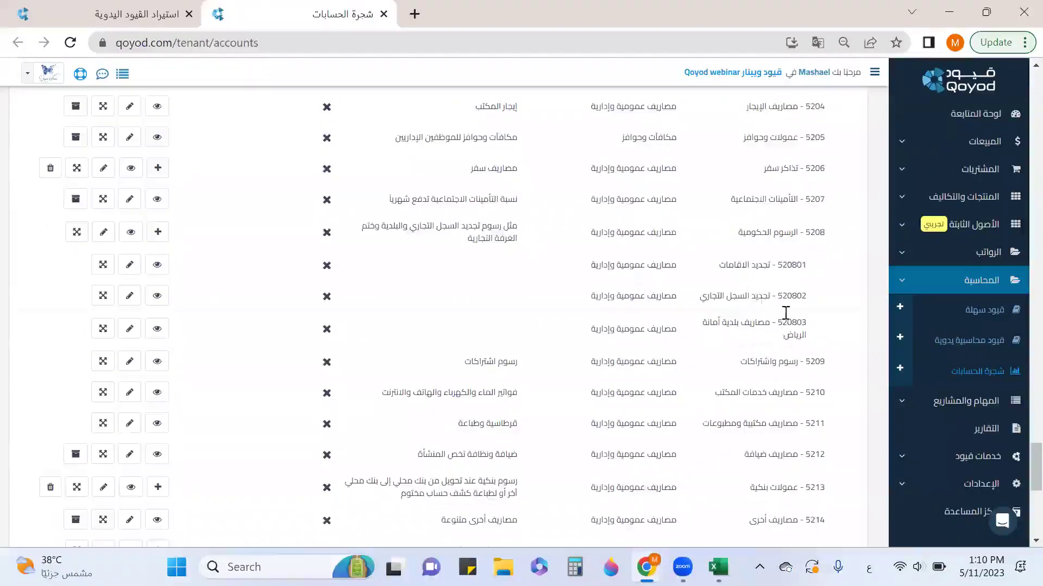
double_click(796, 296)
key("ctrl+c")
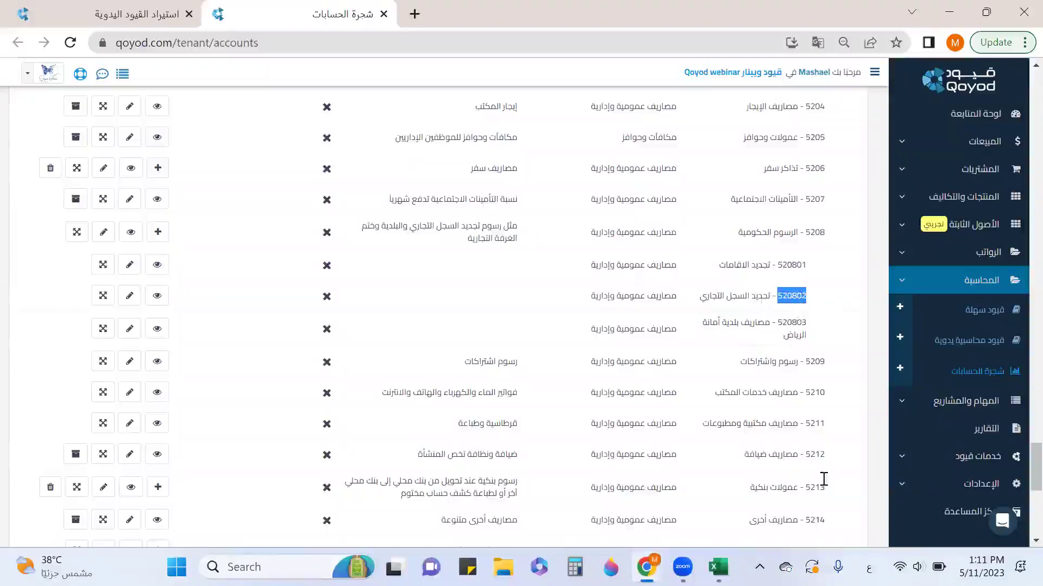
Back in Excel, paste 520802 as the account code in D2 and enter 100000 as its debit (مدين) in E2
left_click(718, 566)
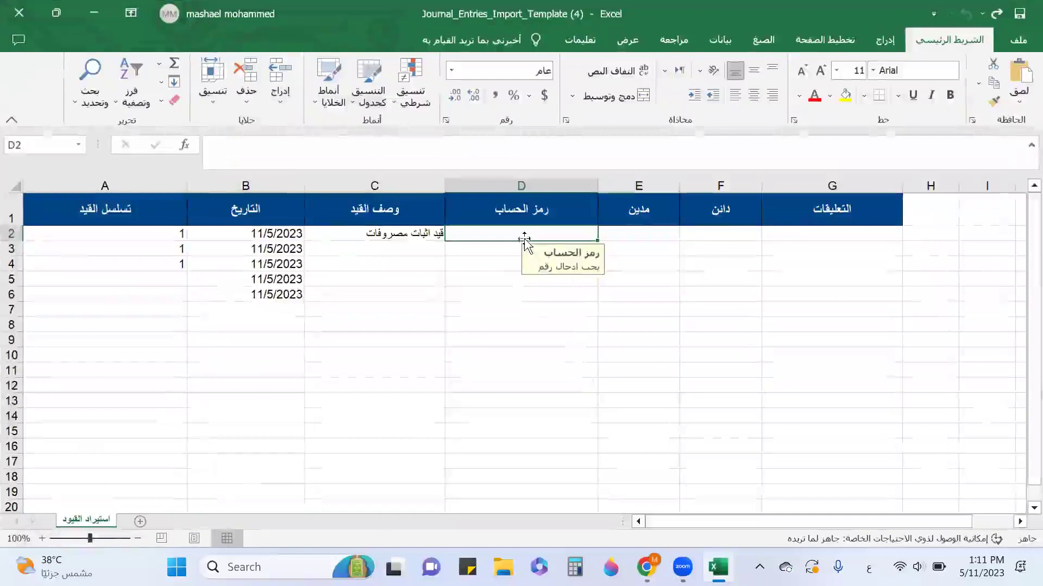
left_click(609, 158)
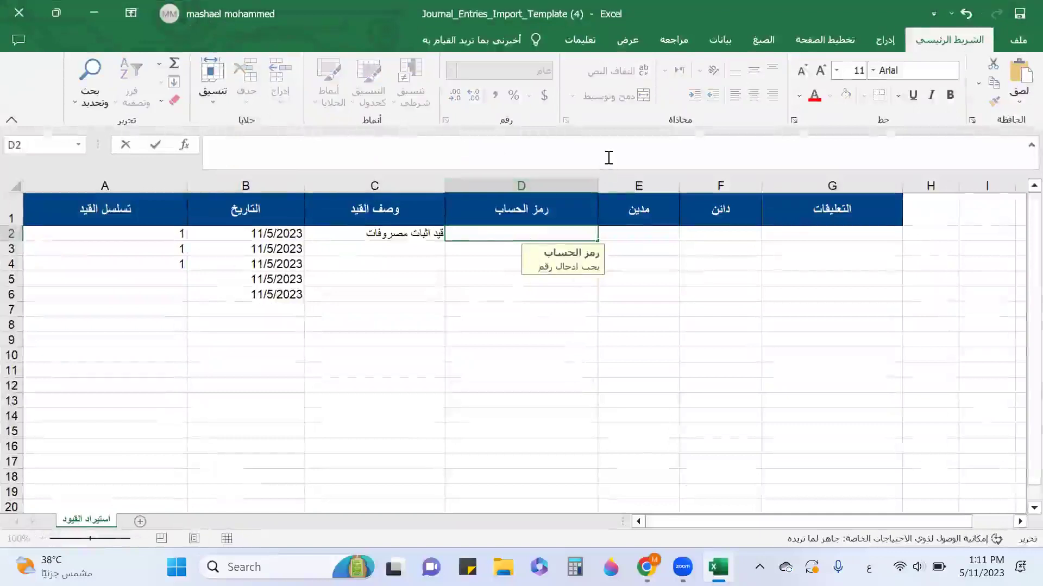
key("ctrl+v")
left_click(496, 250)
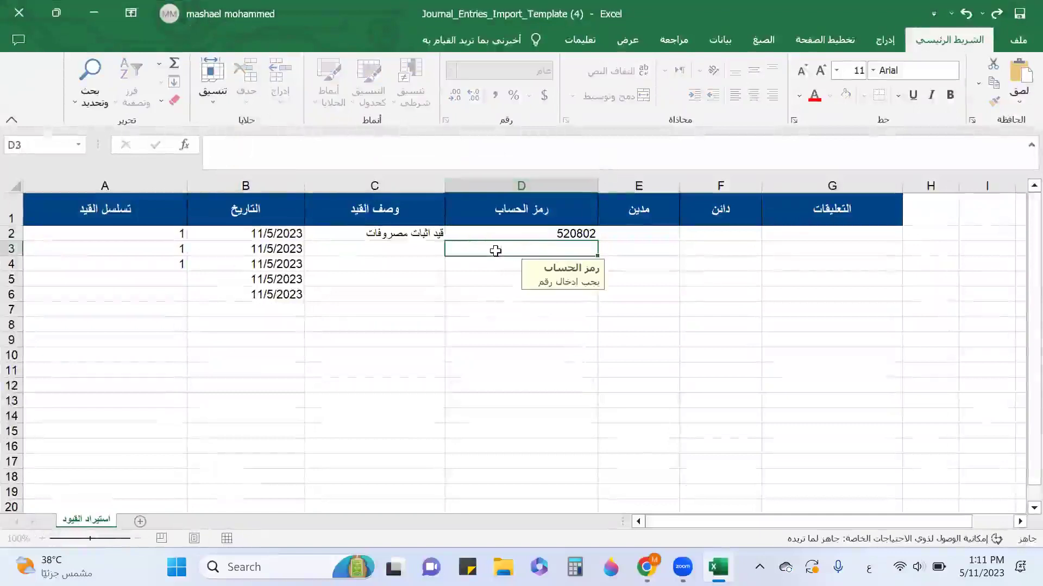
left_click(637, 235)
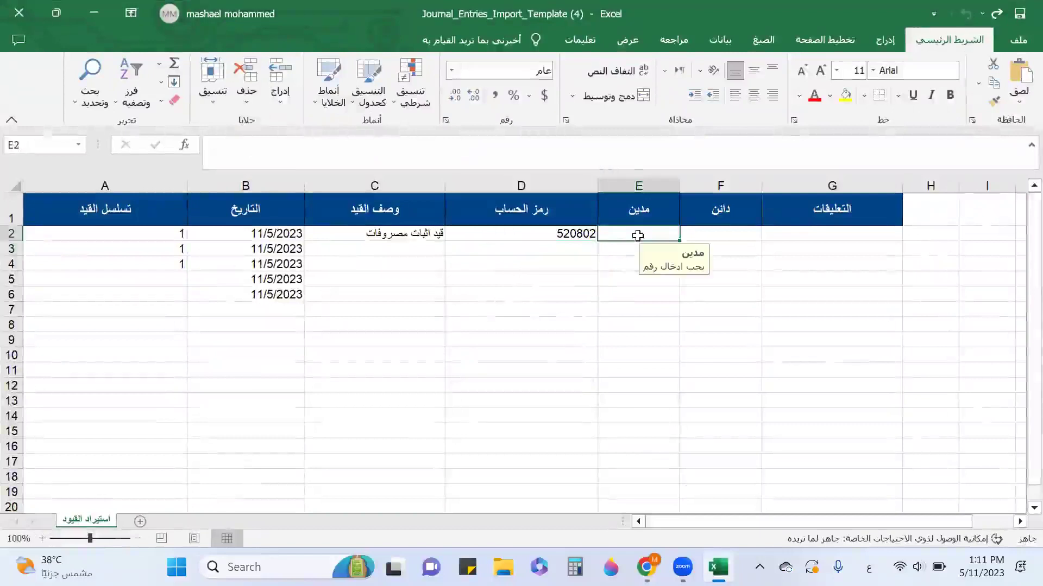
type("10")
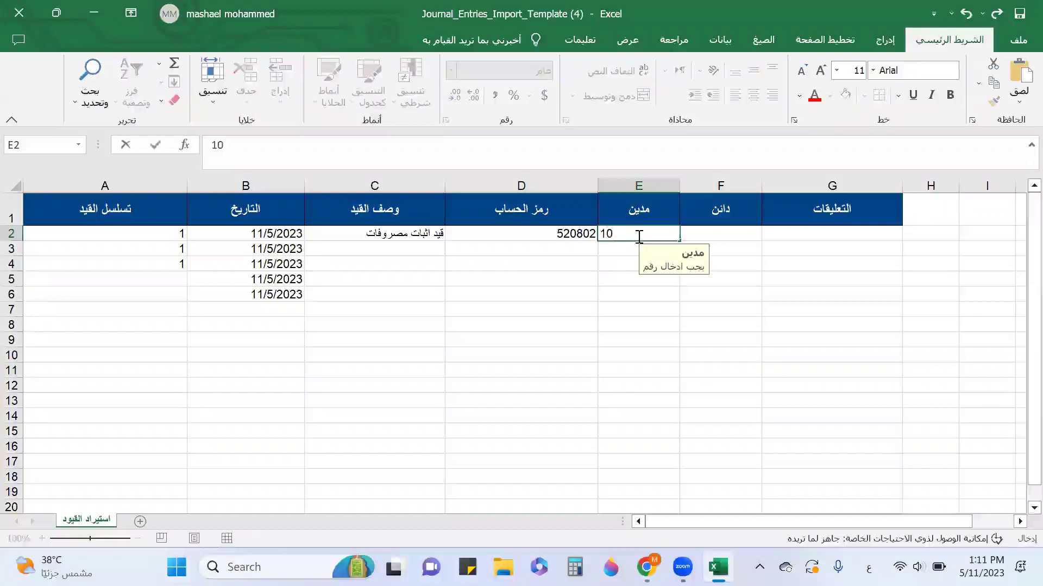
type("0000")
left_click(534, 247)
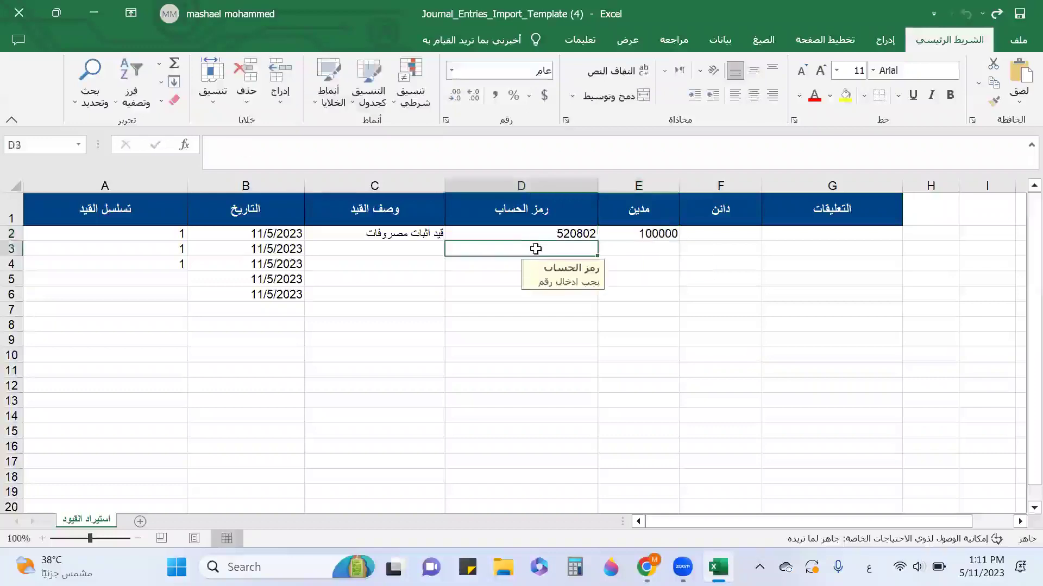
Look up the مصاريف بلدية أمانة الرياض account, then enter its code 520803 in D3 and a debit of 500 in E3 of the template
left_click(718, 567)
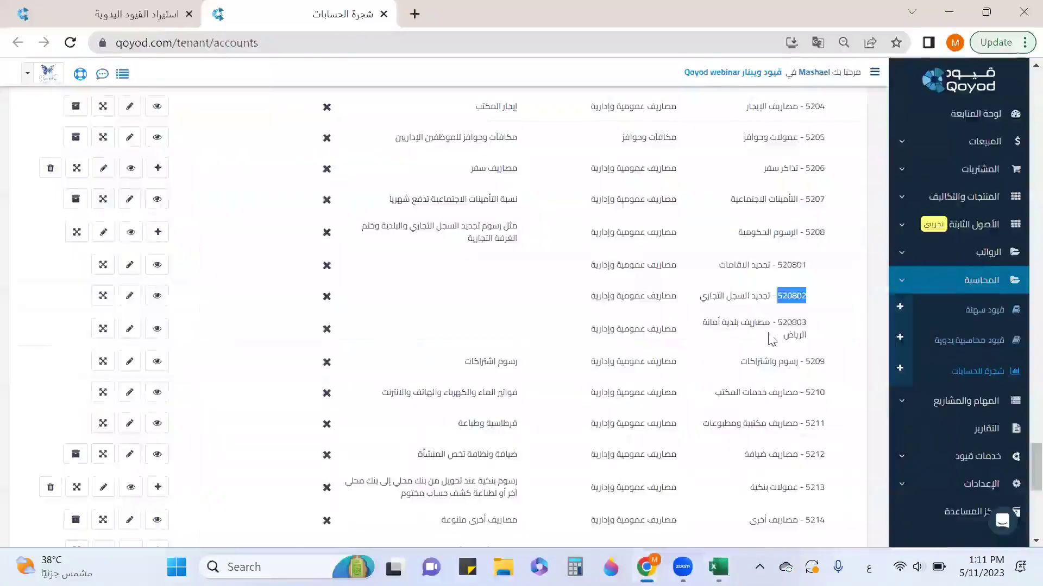
left_click_drag(777, 325, 818, 328)
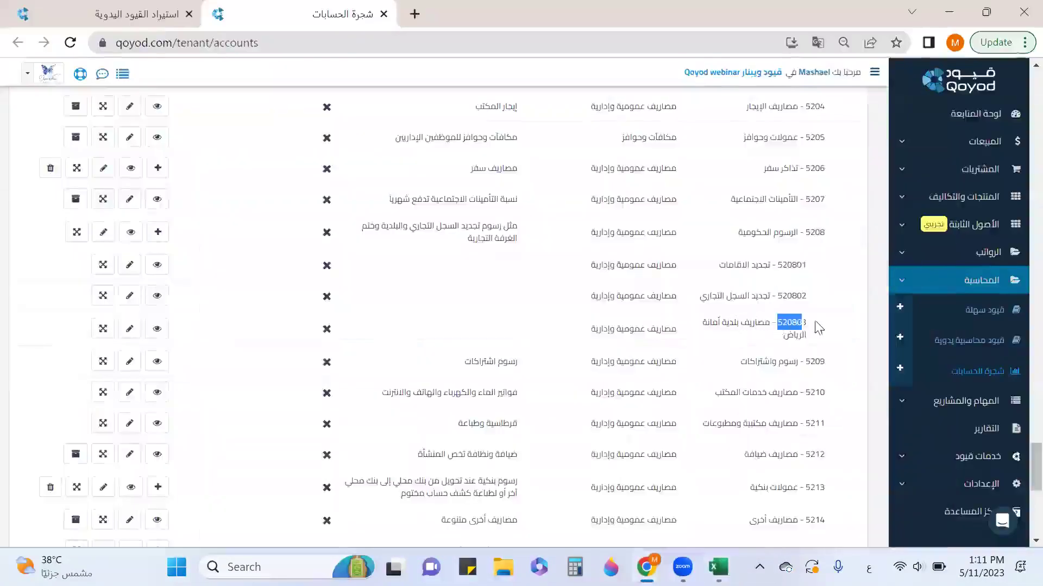
left_click(718, 567)
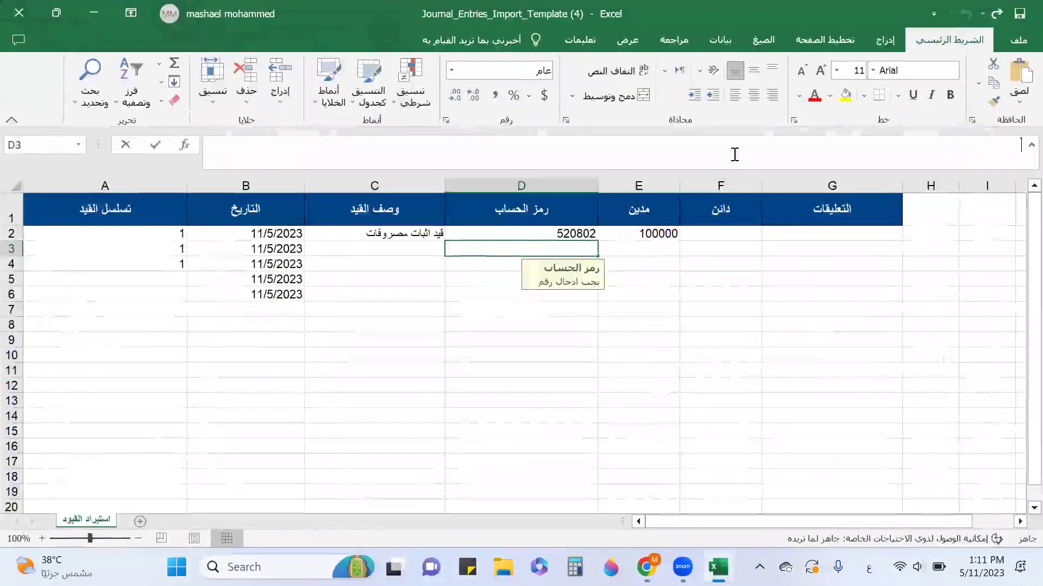
left_click(734, 154)
type("520803")
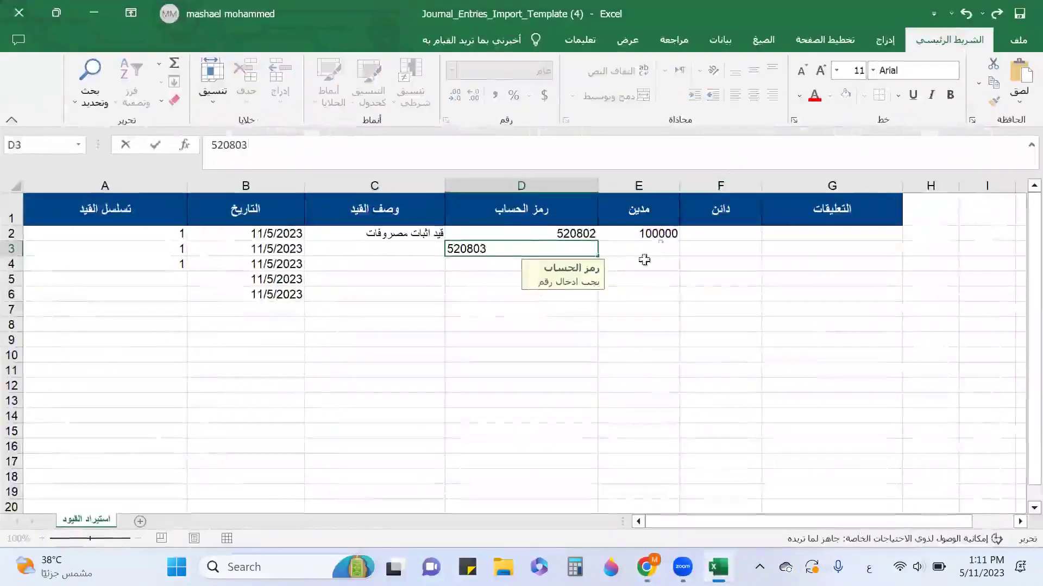
left_click(611, 249)
type("500")
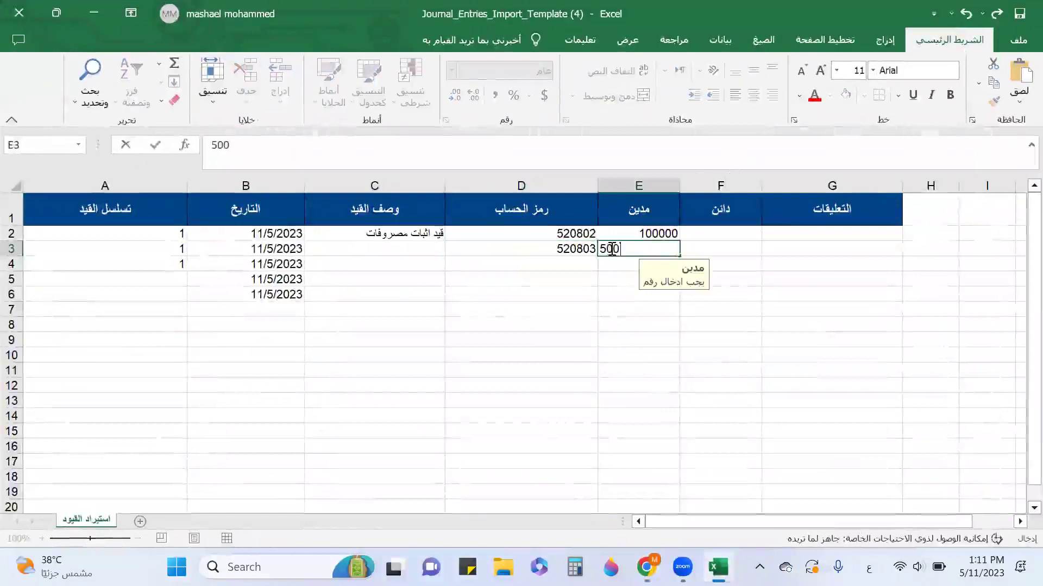
left_click(569, 266)
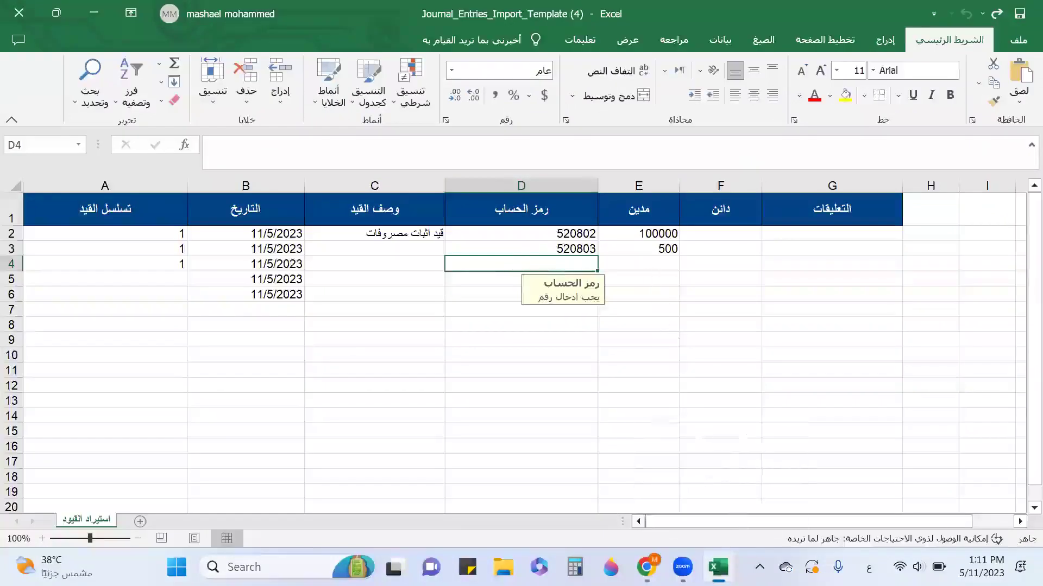
In Qoyod's chart of accounts, find the بنك الأهلي 001 bank account and copy its code 11020301
left_click(718, 568)
scroll(715, 340, "down", 3)
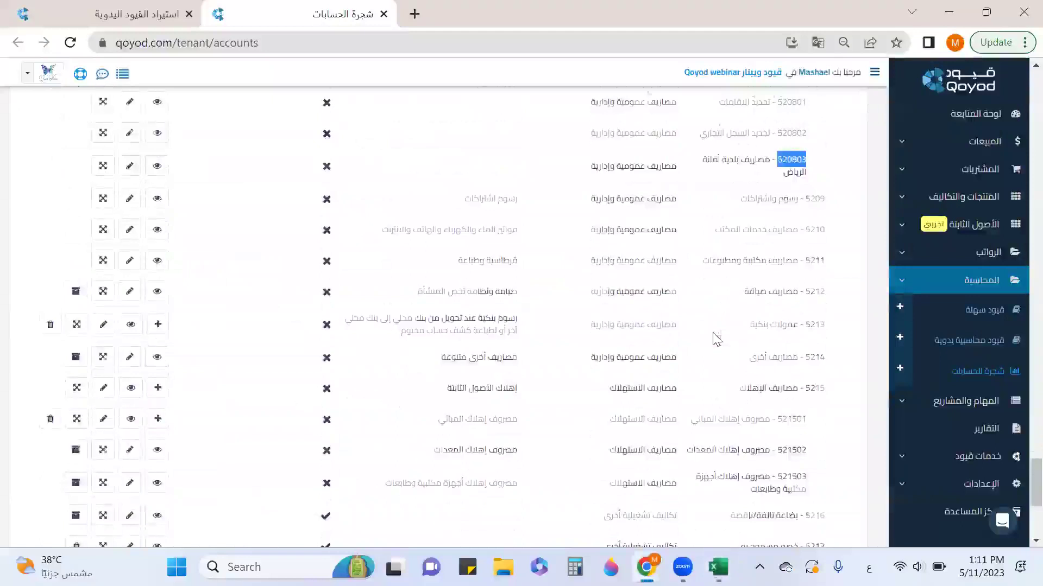
scroll(715, 340, "up", 8)
left_click_drag(1020, 414, 1019, 164)
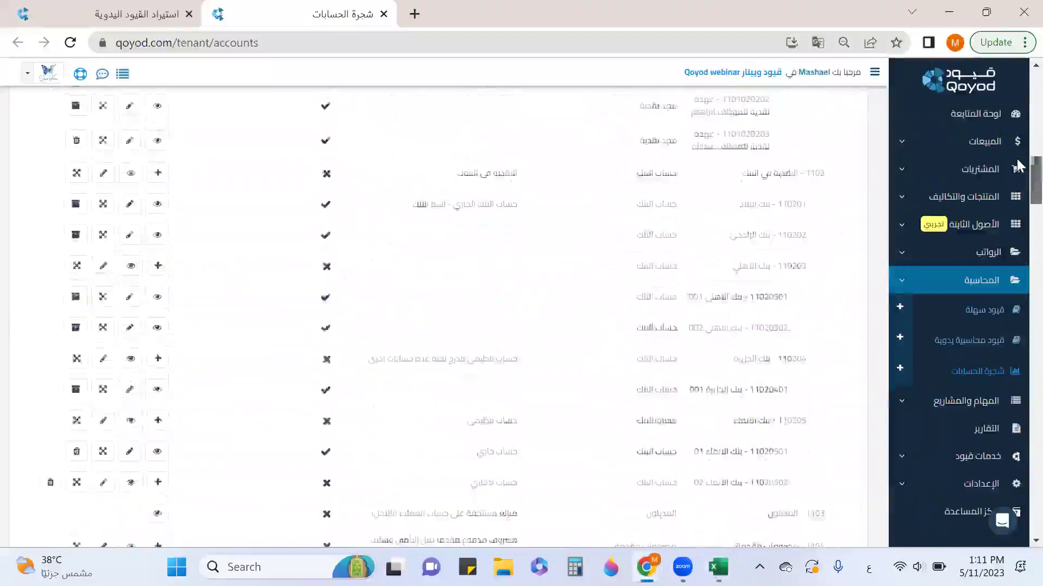
scroll(1019, 164, "down", 5)
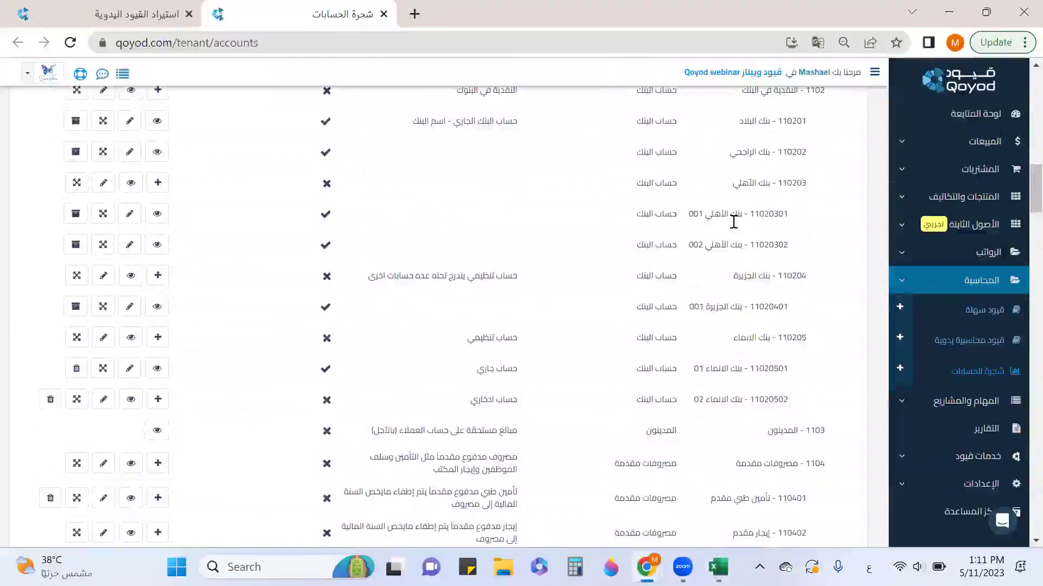
left_click_drag(754, 214, 796, 224)
key("ctrl+c")
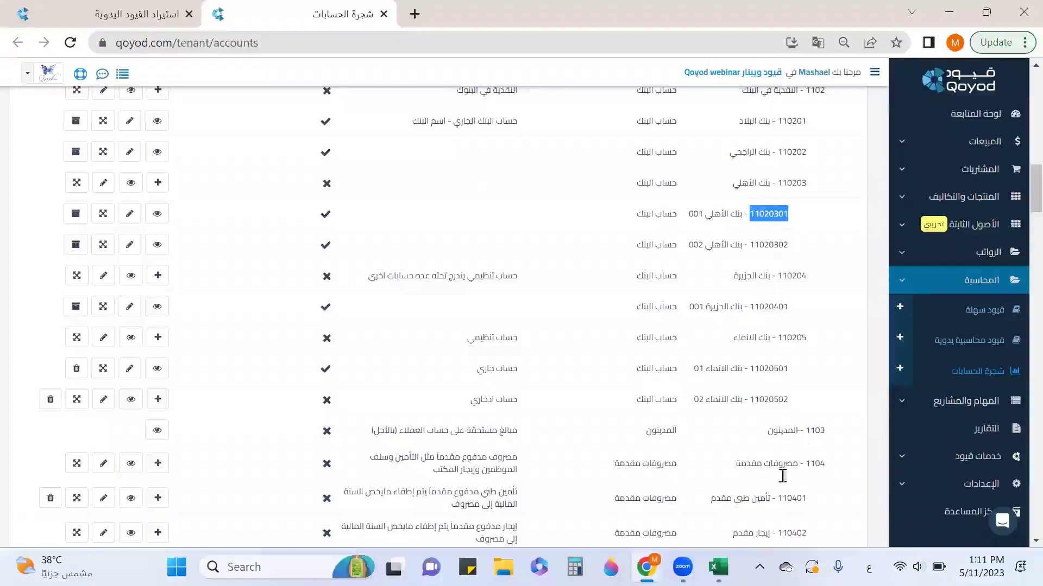
Back in Excel, paste 11020301 as the account code in D4 and enter a credit (دائن) of 10500 in F4
left_click(718, 566)
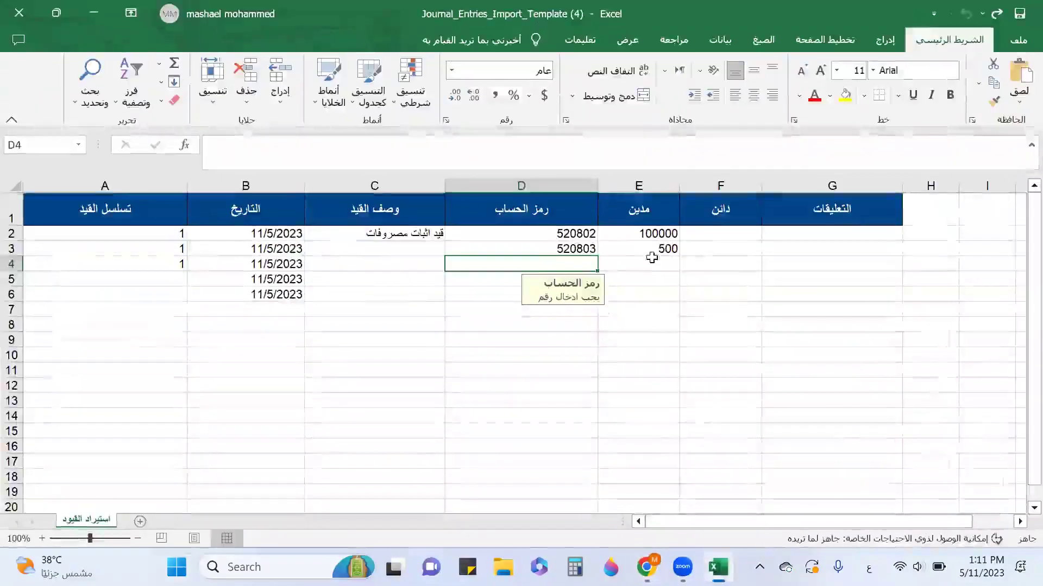
left_click(606, 152)
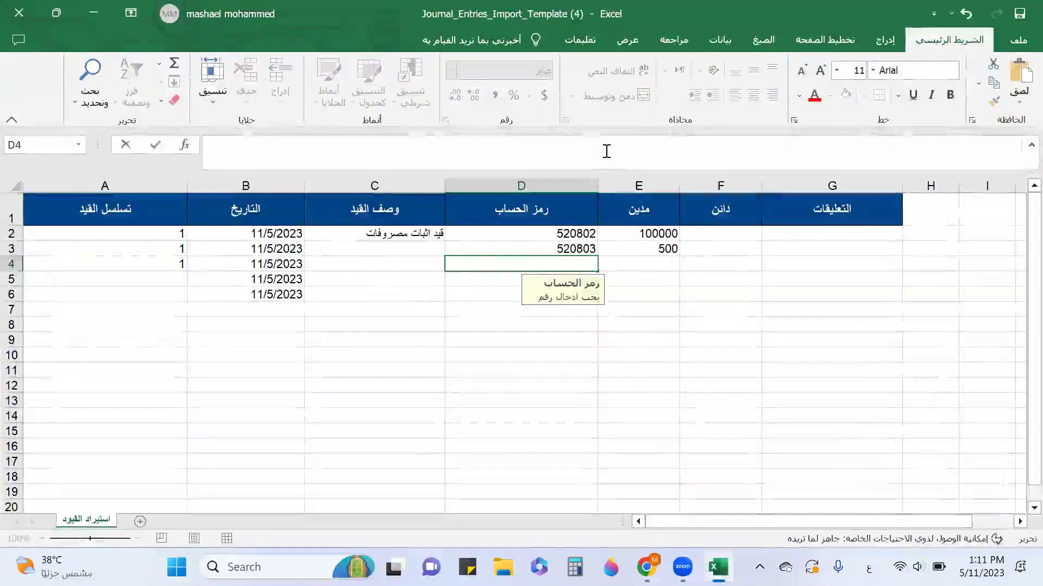
key("ctrl+v")
left_click(710, 266)
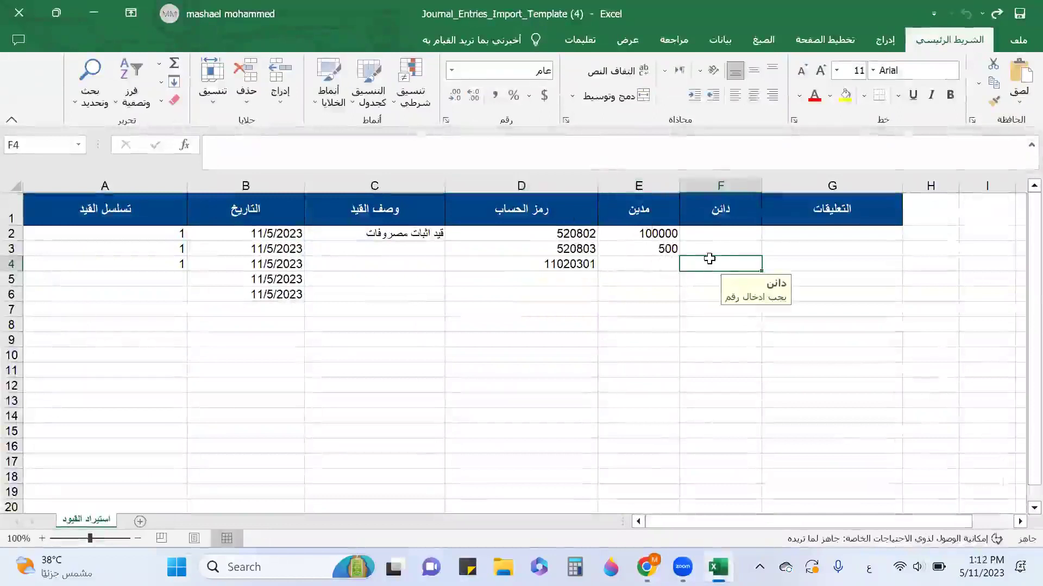
type("10500")
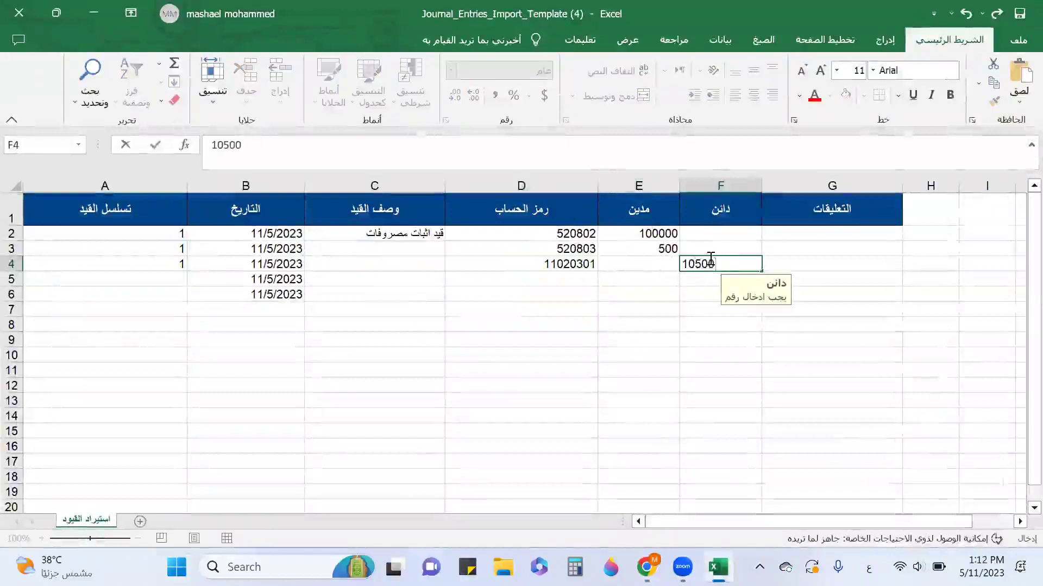
Enter the comment مصروفات رسوم حكومية in G2 of the التعليقات column for the first entry
key("Tab")
key("Up")
key("Up")
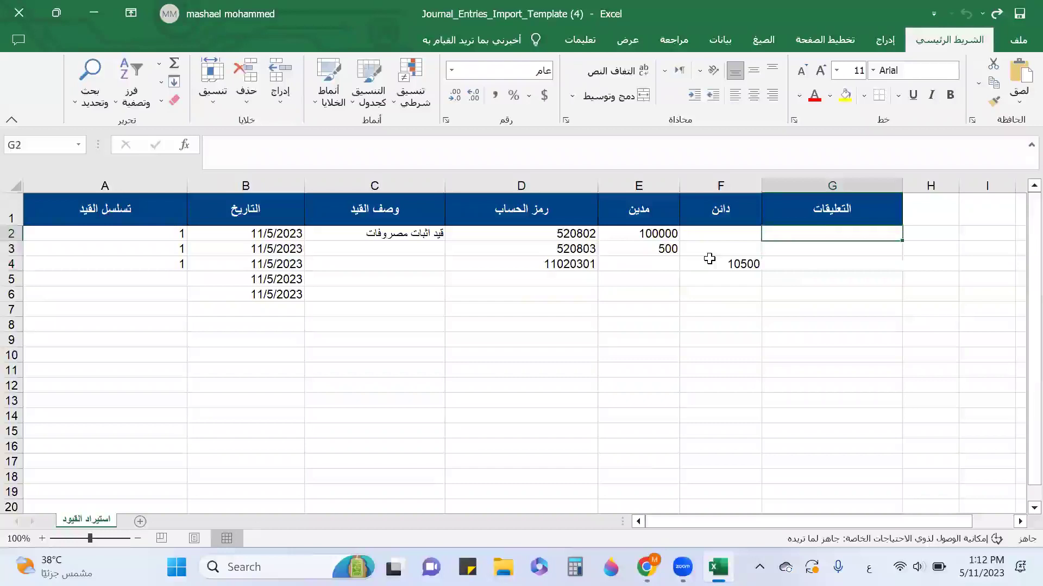
type("مصروفات رسوم حك")
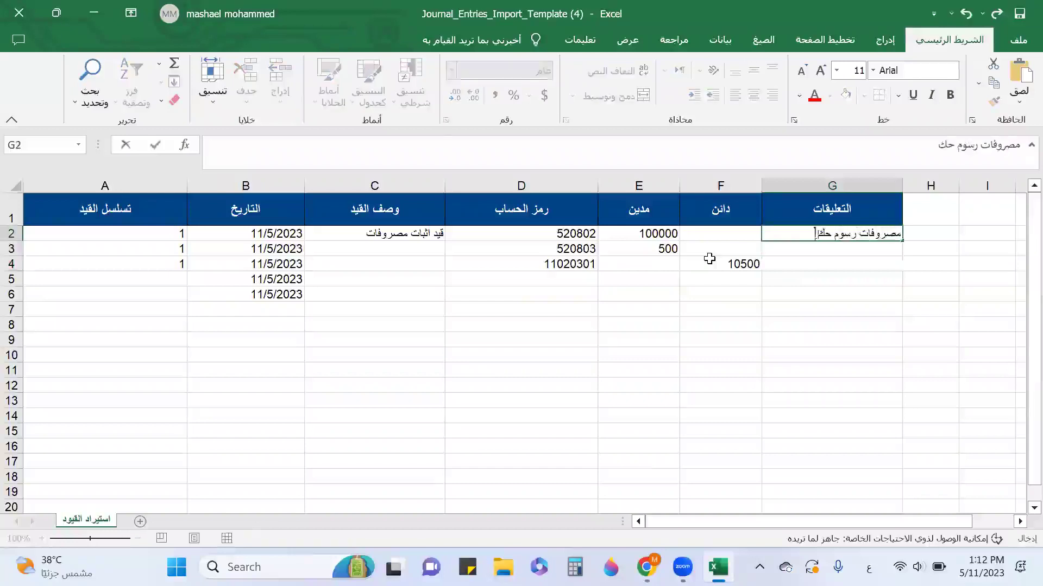
type("ومية")
Enter 2 as the entry sequence number (تسلسل القيد) in A5 and A6
left_click(169, 286)
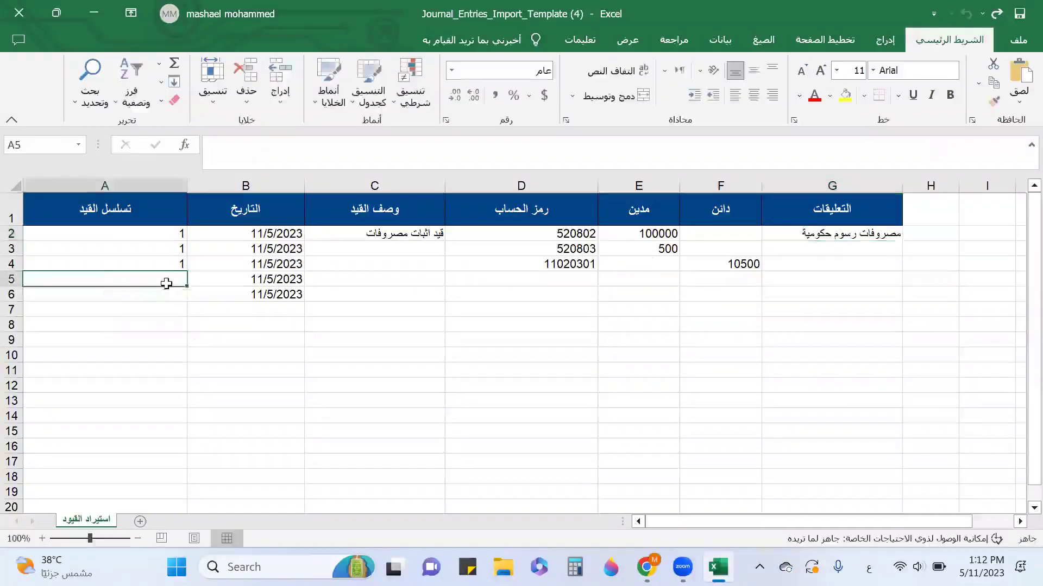
type("2")
key("Return")
type("2")
key("Return")
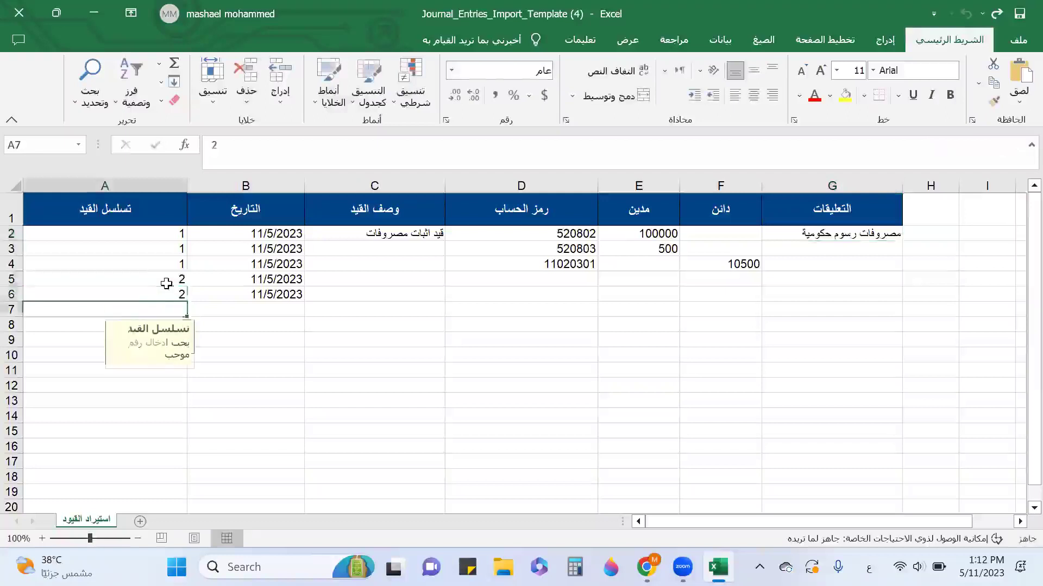
Describe the second entry as قيد ايجار مقدم in C5 of the وصف القيد column
left_click(333, 283)
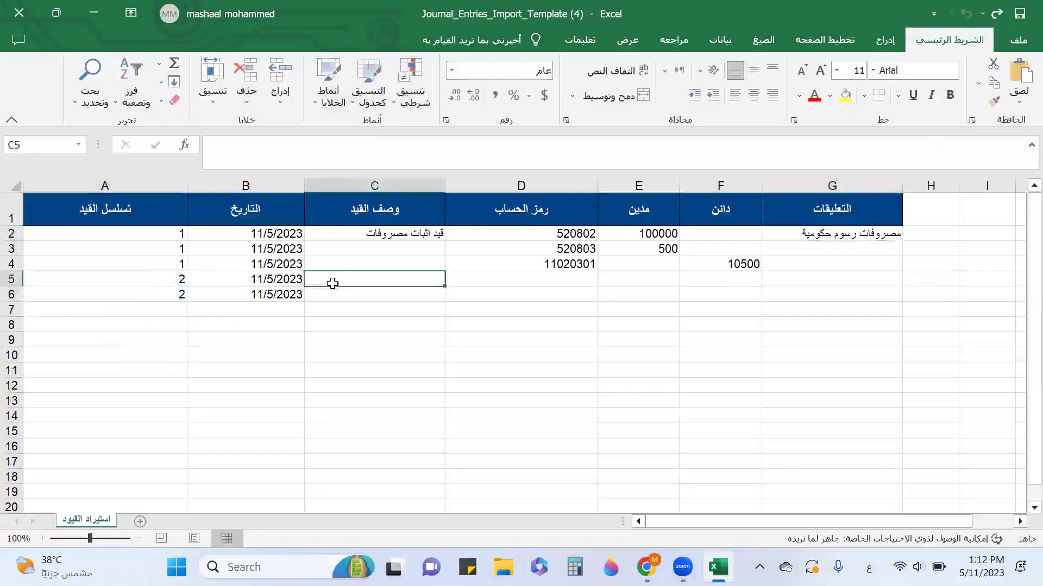
type("قيد ايجار")
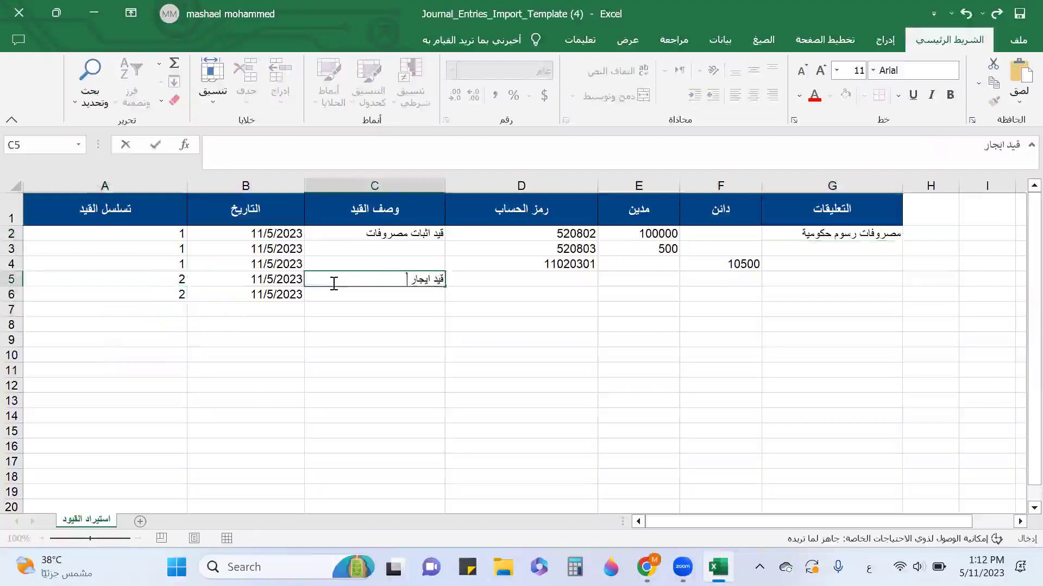
type("مقدم")
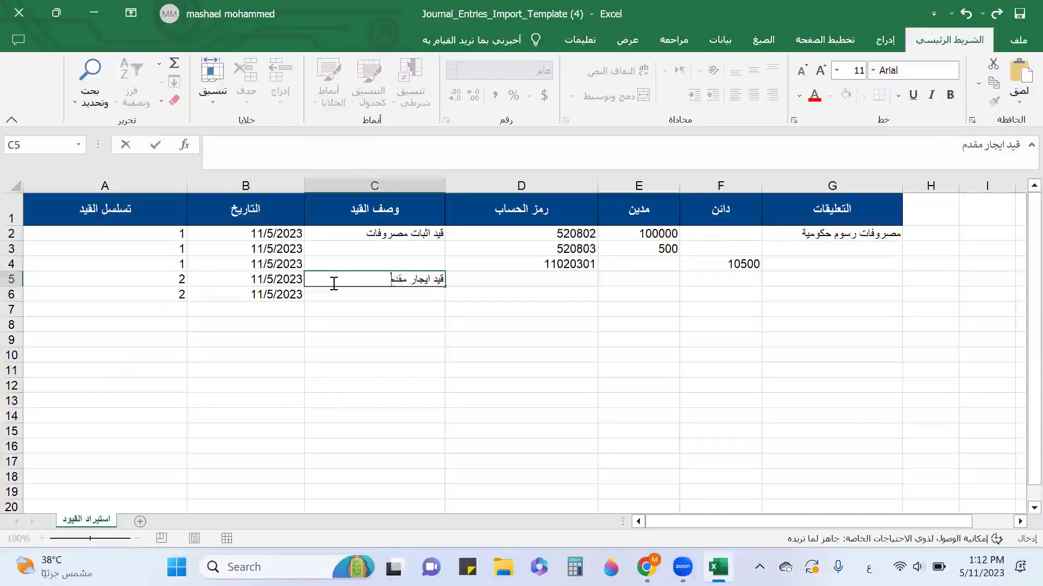
key("Tab")
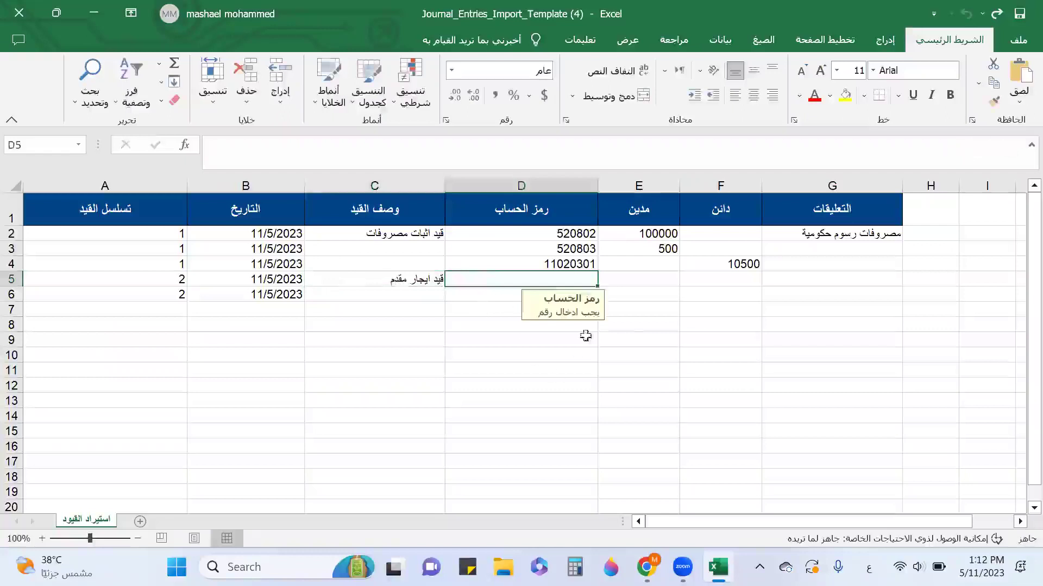
Switch to Qoyod's chart of accounts, find the ايجار مقدم فرع الدمام account and copy its code 11040201
left_click(646, 566)
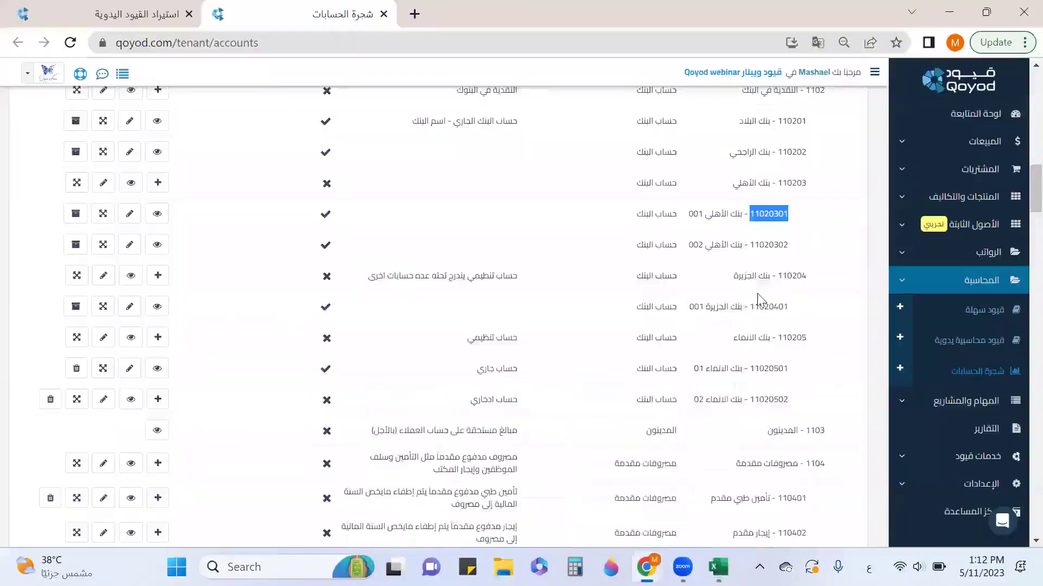
scroll(759, 299, "down", 10)
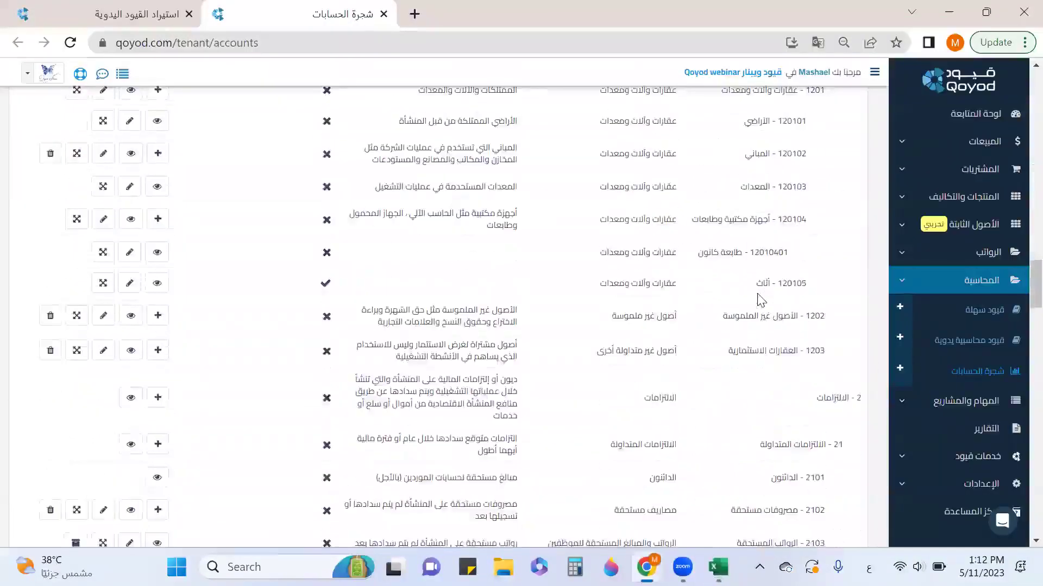
scroll(759, 298, "down", 5)
scroll(762, 293, "down", 15)
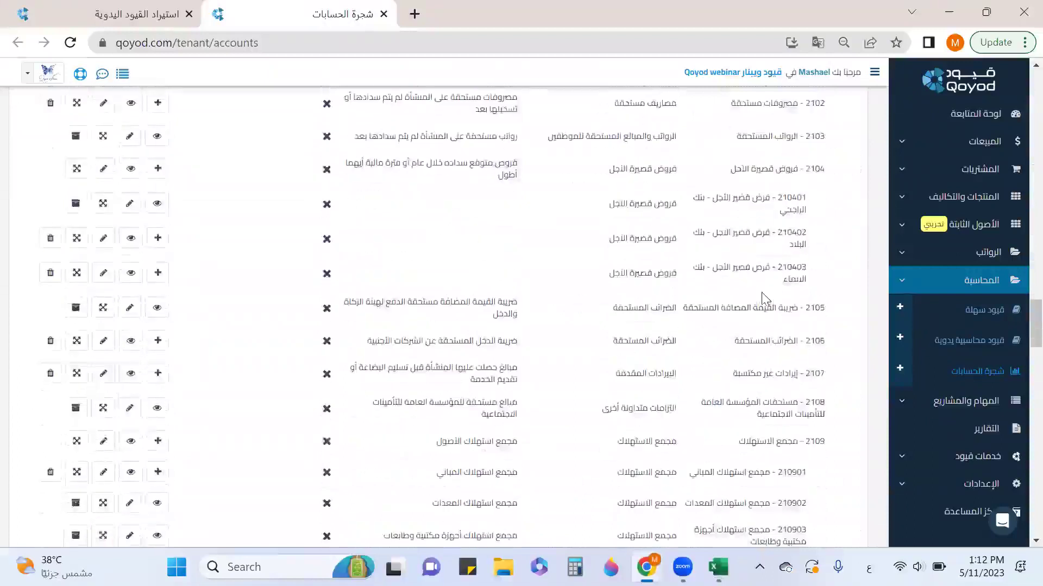
scroll(771, 292, "up", 20)
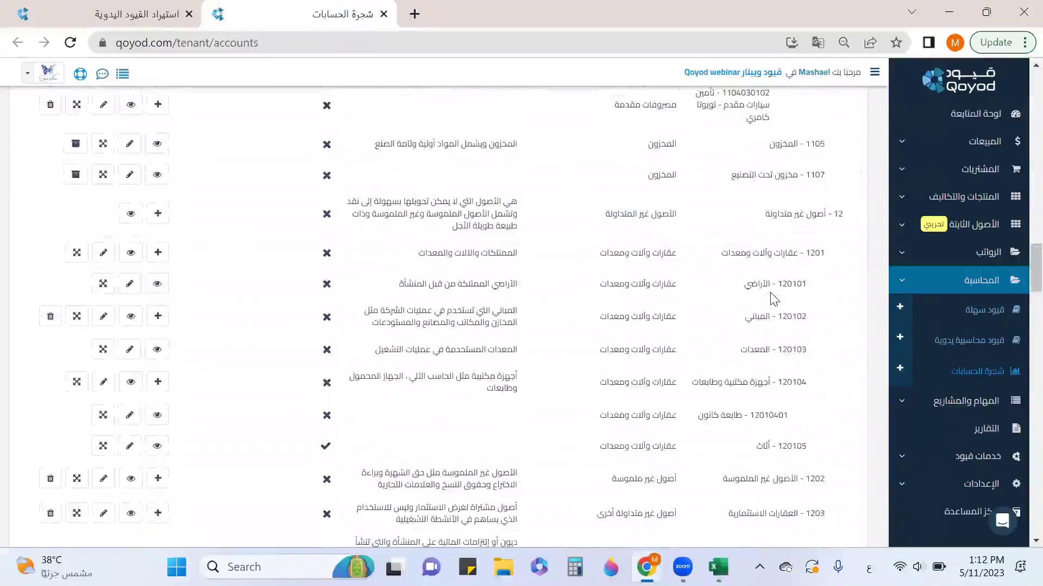
scroll(774, 299, "up", 9)
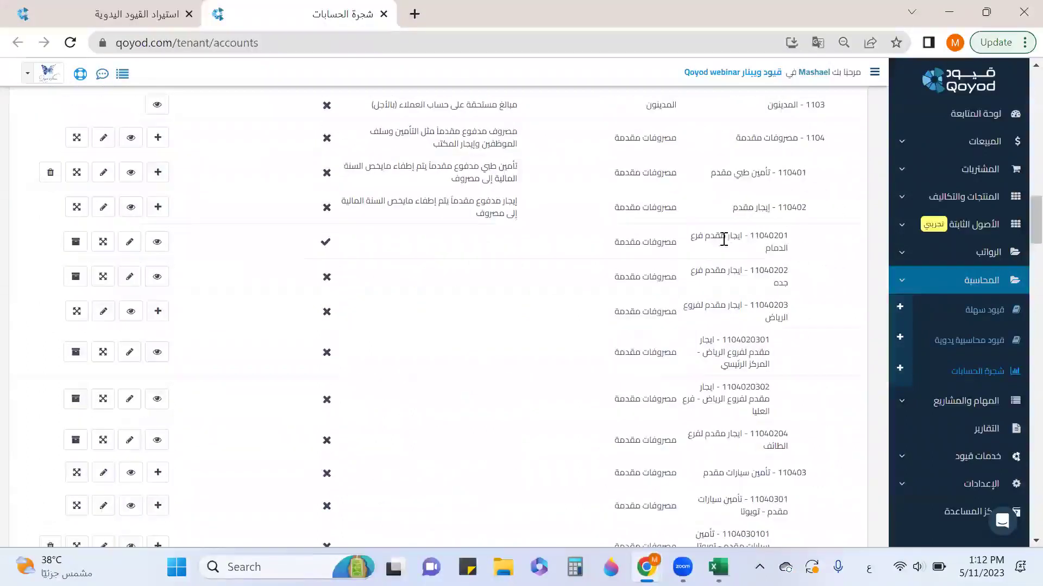
left_click_drag(748, 236, 790, 235)
key("ctrl+c")
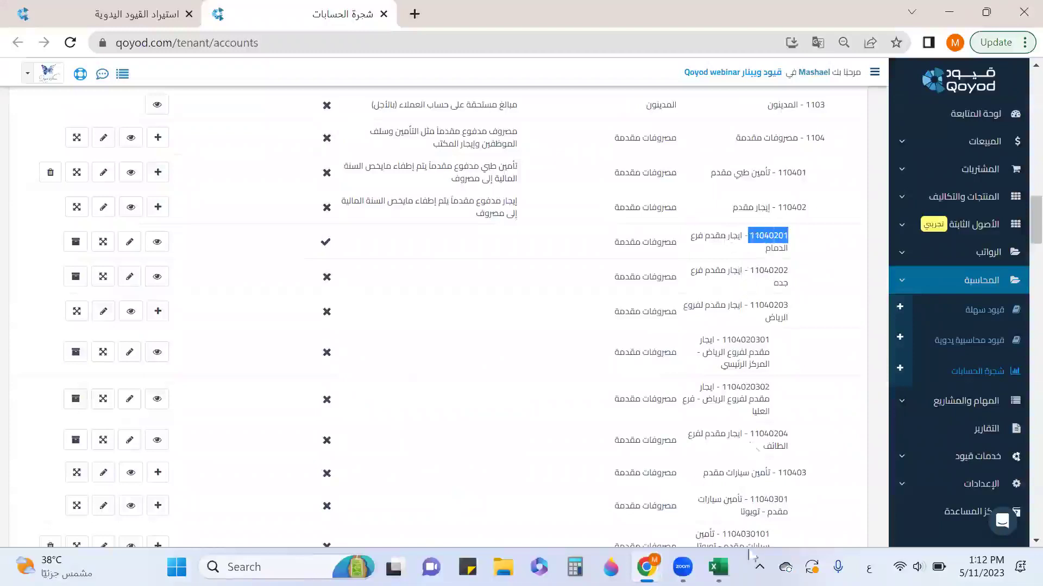
Back in Excel, paste 11040201 as the account code in D5 and enter 25000 in the credit cell F5
key("alt+Tab")
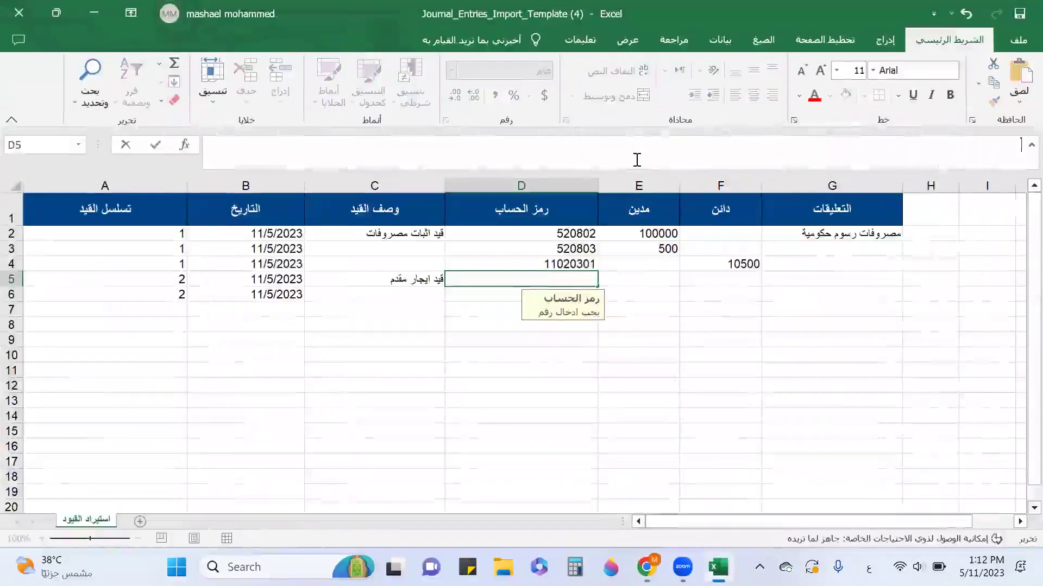
key("ctrl+v")
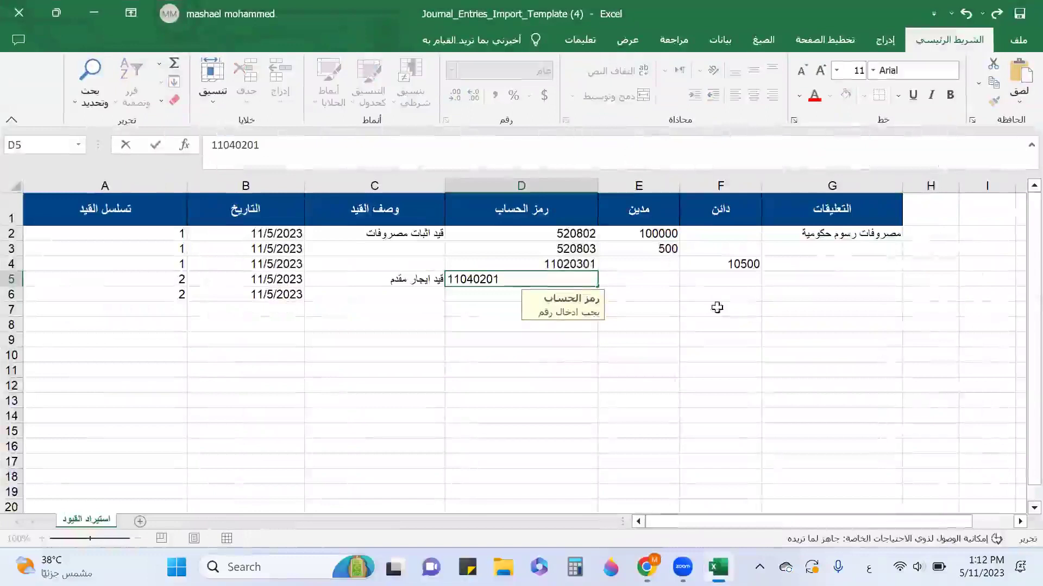
left_click(706, 282)
type("25000")
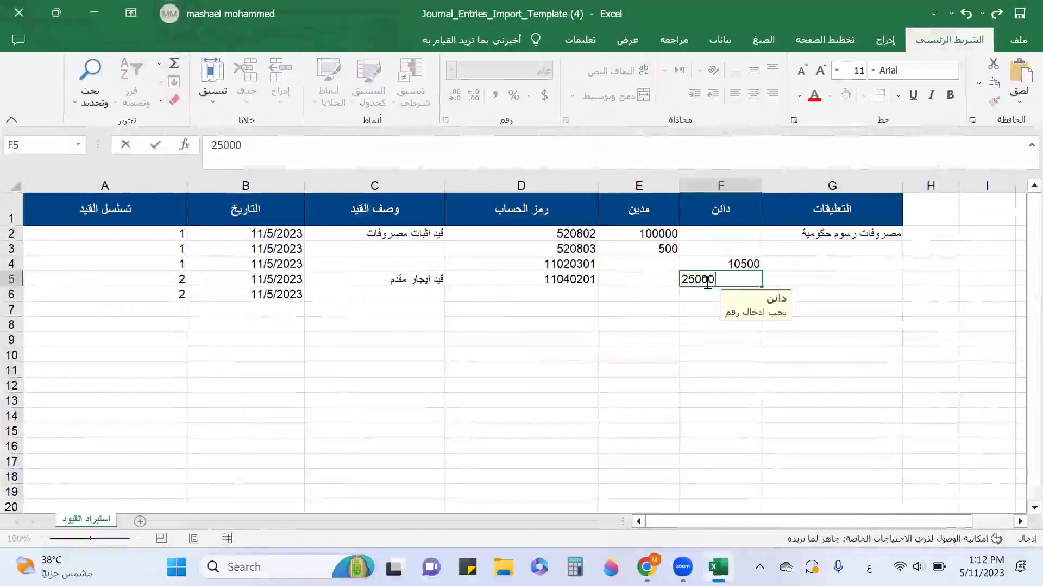
Enter the same bank account code as in D4, 11020301, in D6 for the second entry's other line
left_click(557, 296)
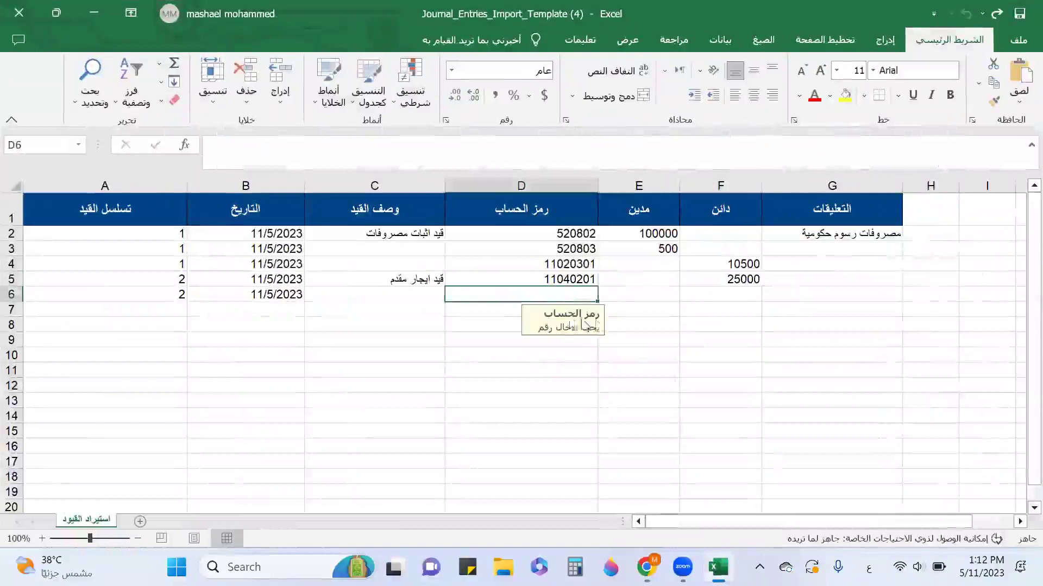
left_click(580, 264)
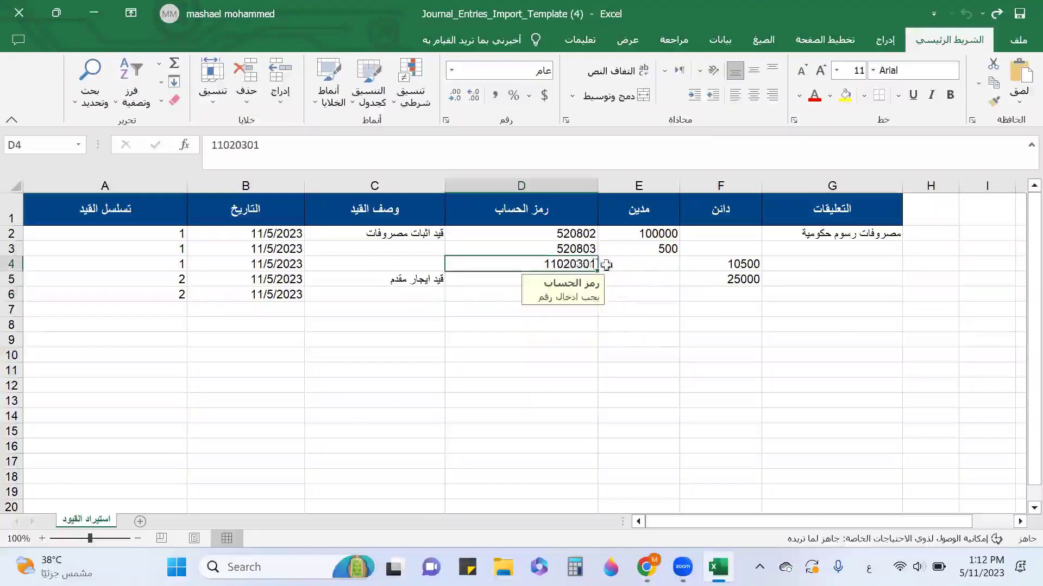
left_click(497, 296)
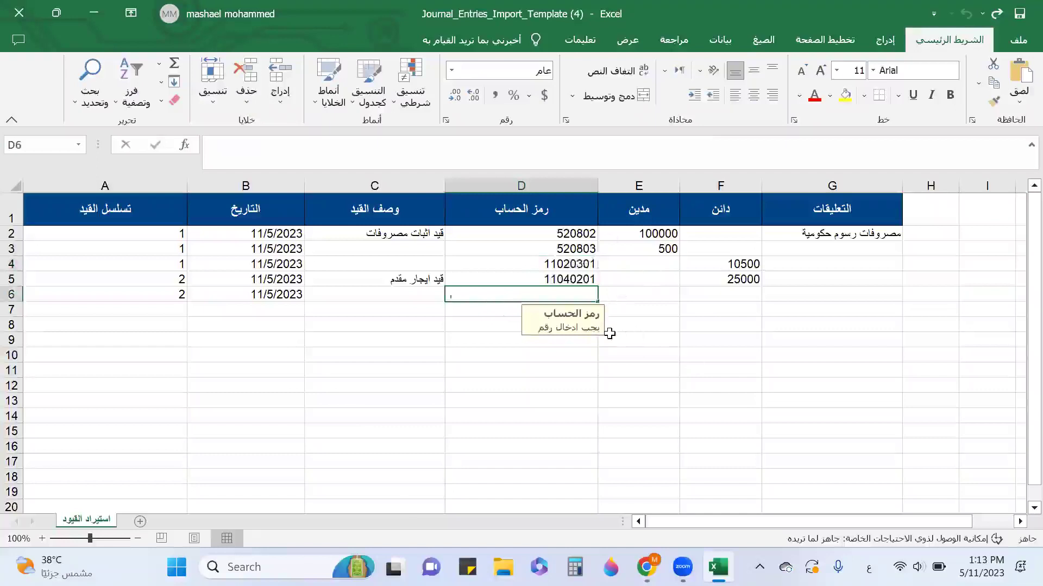
type("110203")
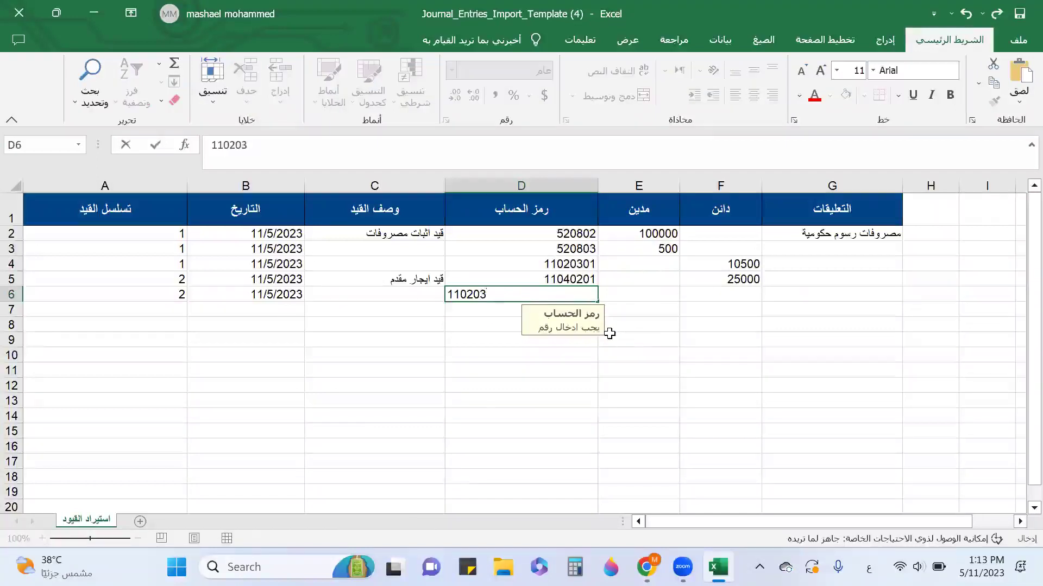
type("01")
key("Tab")
key("Tab")
key("Tab")
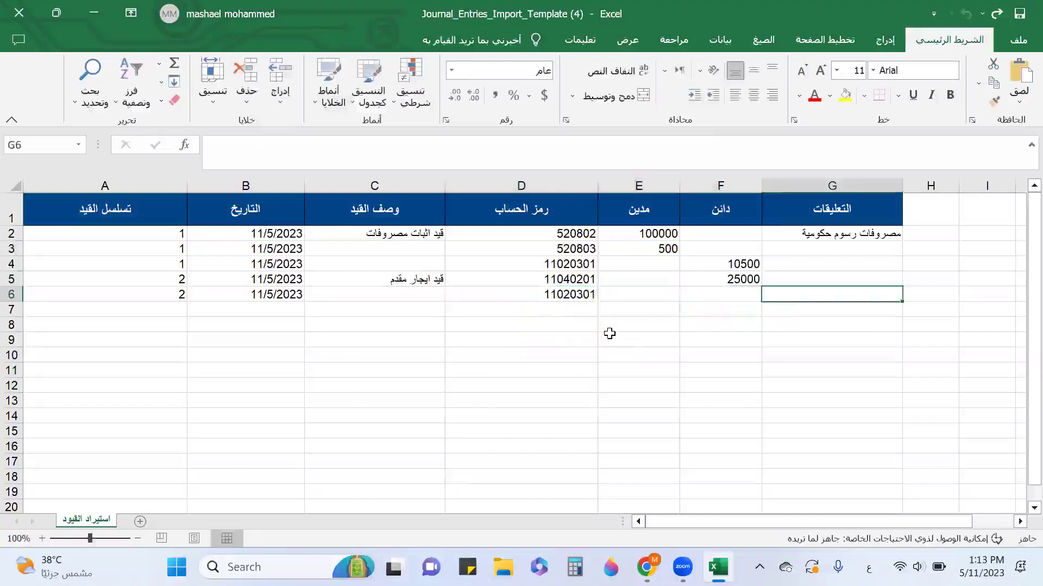
type("25000")
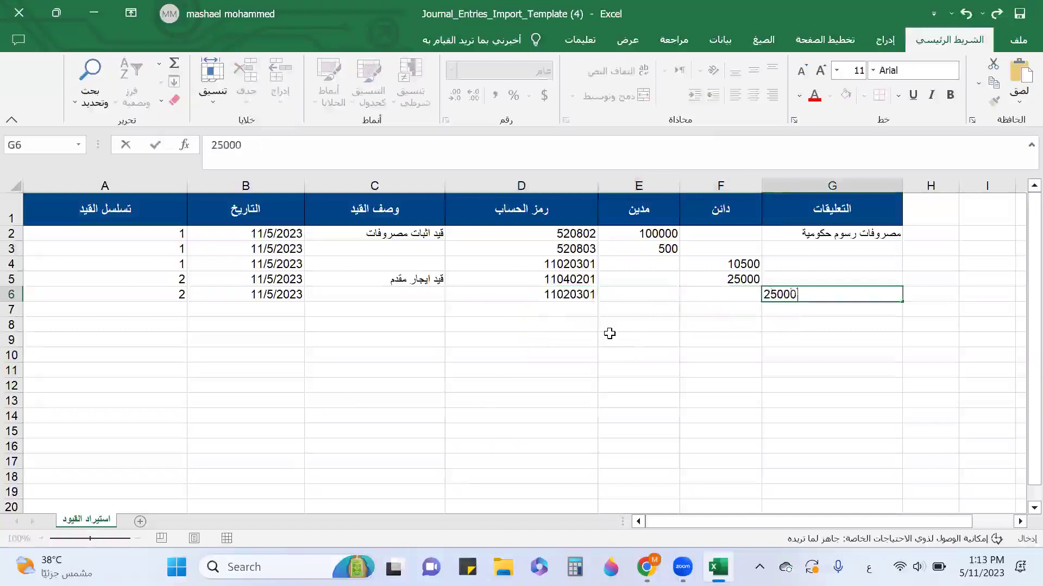
key("BackSpace")
key("BackSpace")
key("BackSpace")
key("BackSpace")
key("BackSpace")
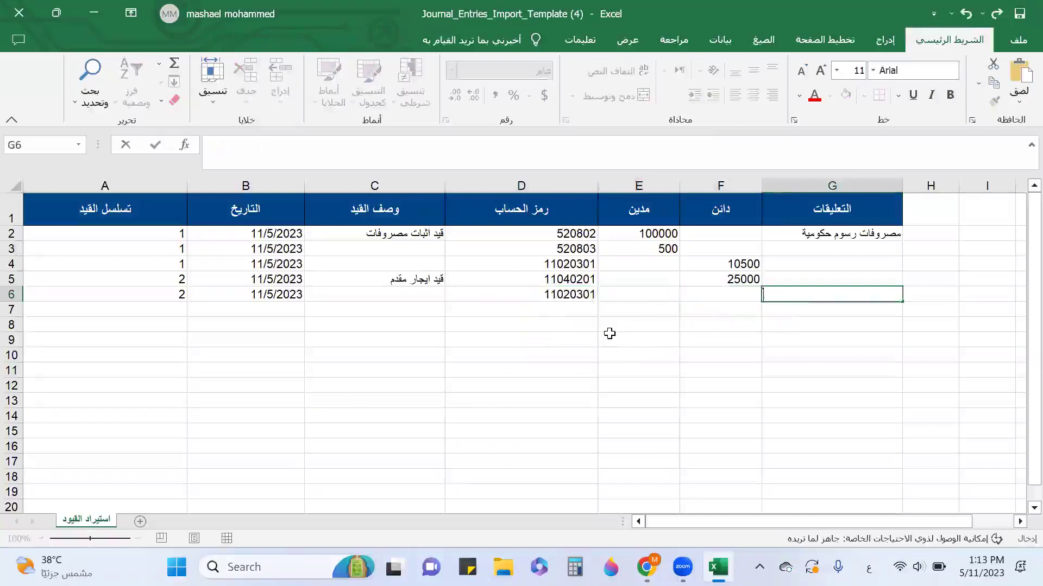
key("shift+Tab")
Enter a credit (دائن) of 25000 in F6 and clear the credit amount from F5
type("2")
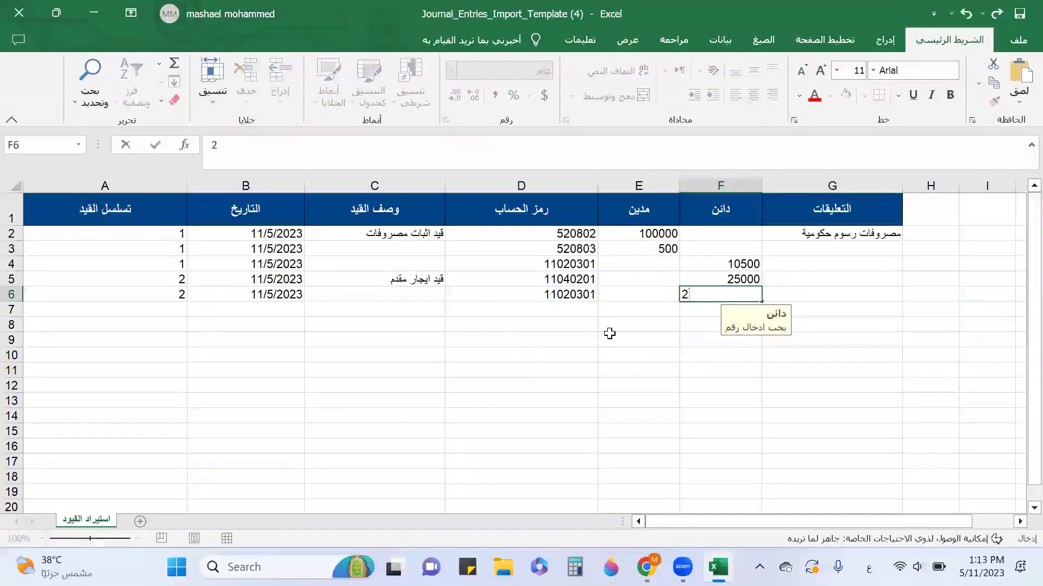
type("5000")
key("Escape")
key("Up")
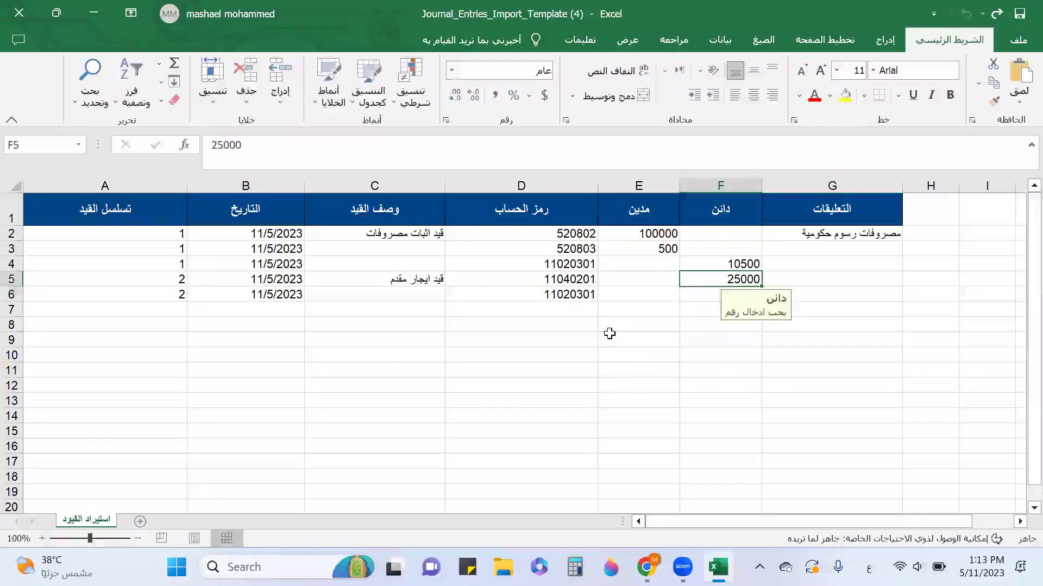
key("ctrl+z")
key("Left")
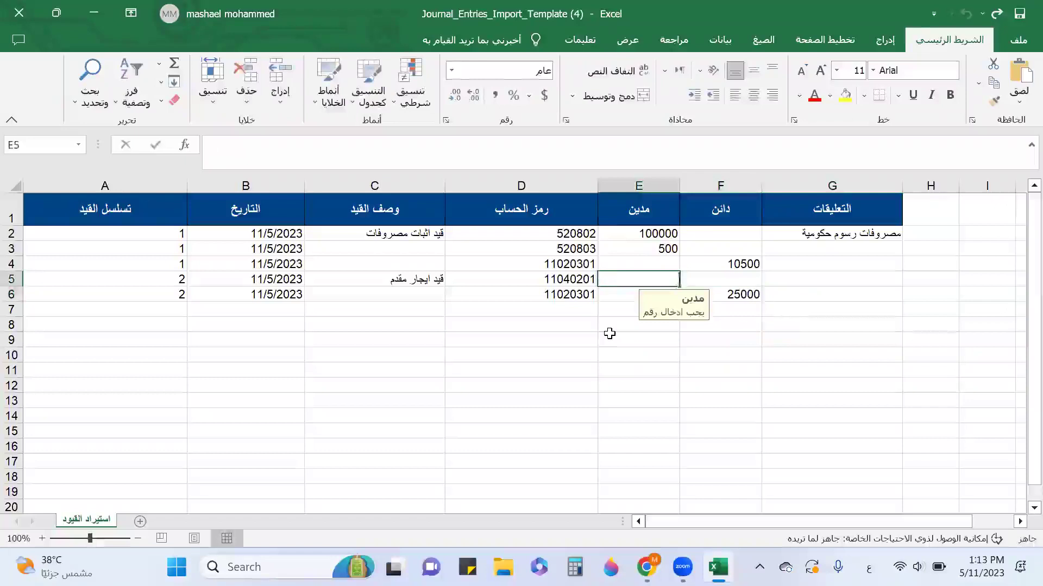
Enter a debit (مدين) of 25000 in E5 for the prepaid rent line and save the workbook
type("25000")
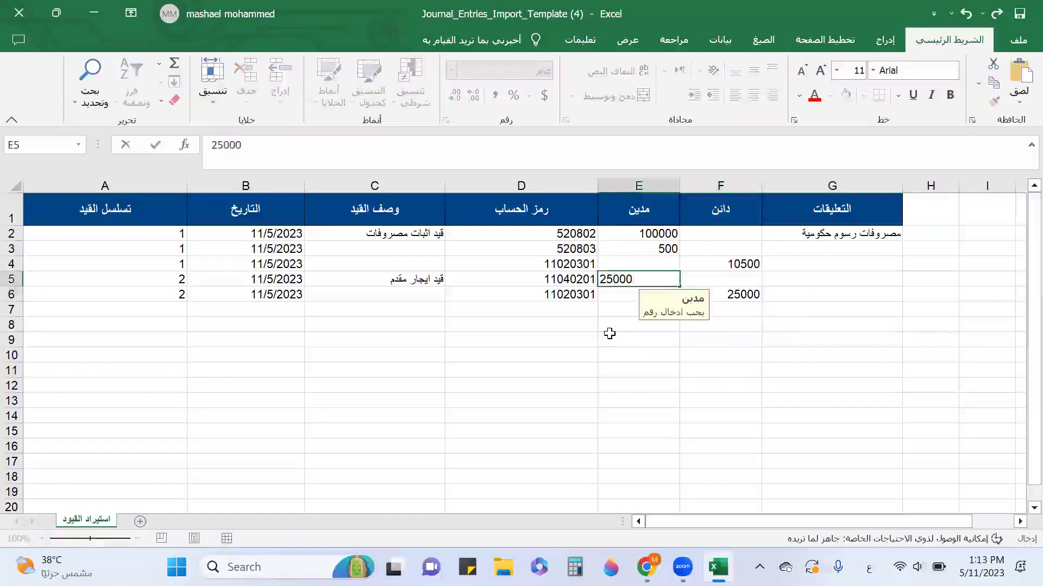
key("Return")
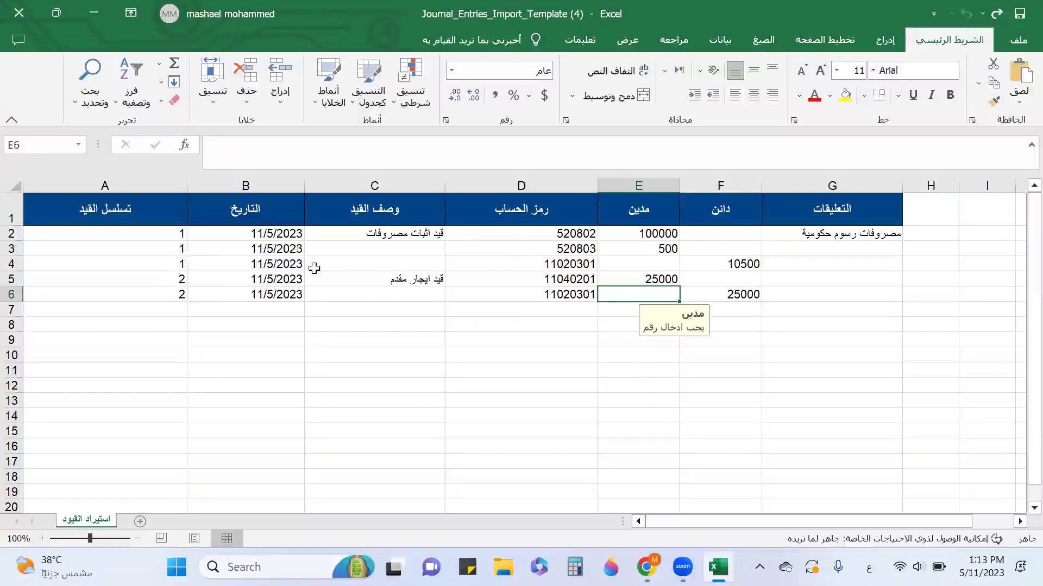
left_click(1019, 14)
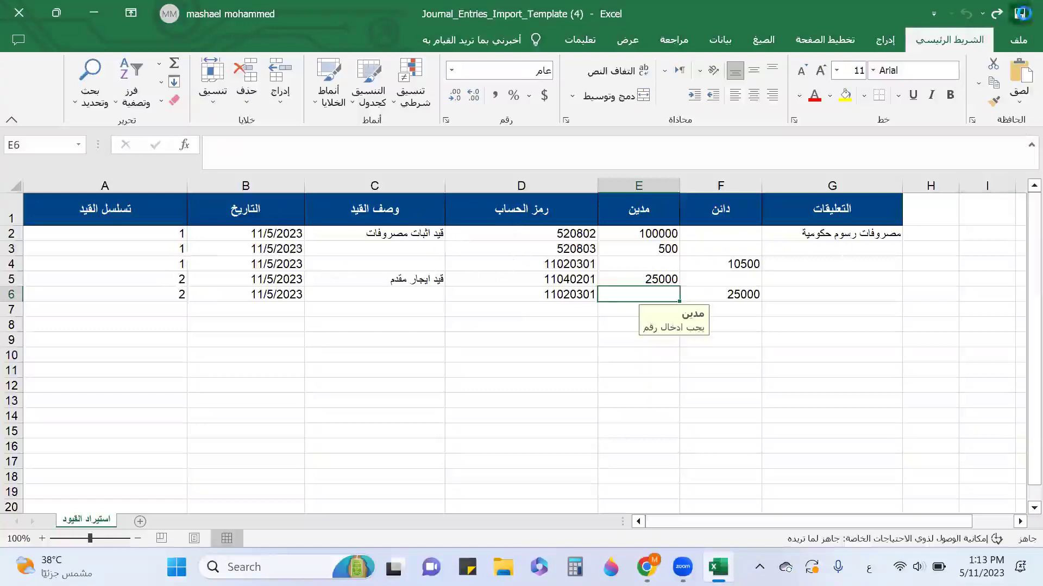
Switch to Qoyod's manual journal import page, try to import Journal_Entries_Import_Template (4), and reload the journal entries list
left_click(94, 13)
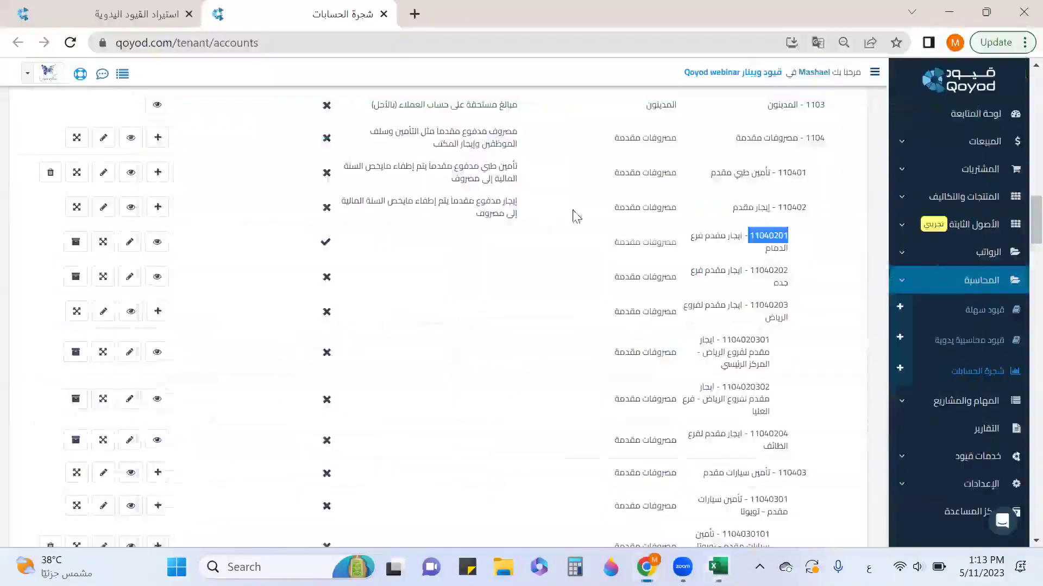
key("ctrl+1")
left_click(783, 293)
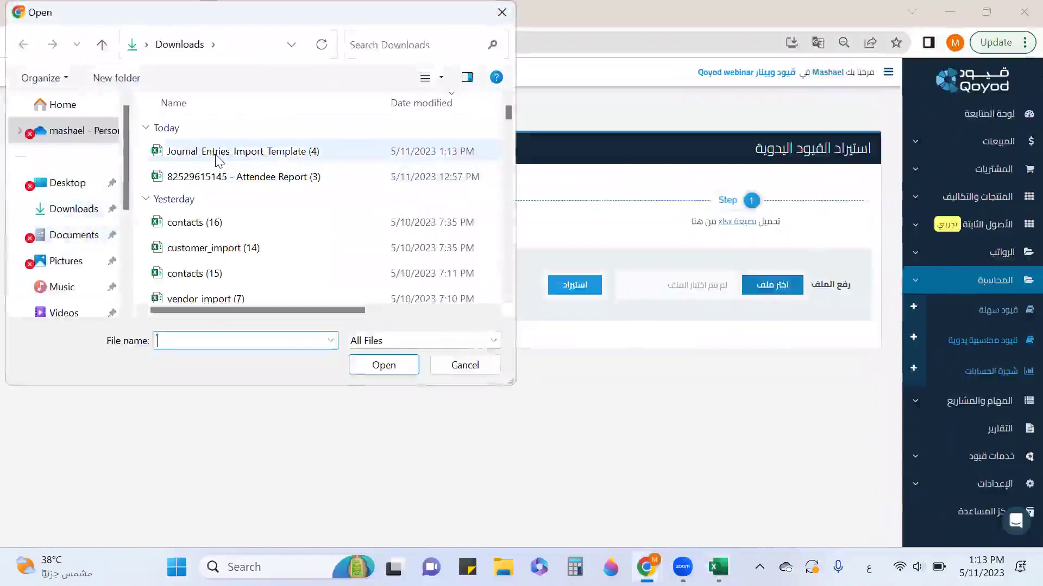
left_click(294, 153)
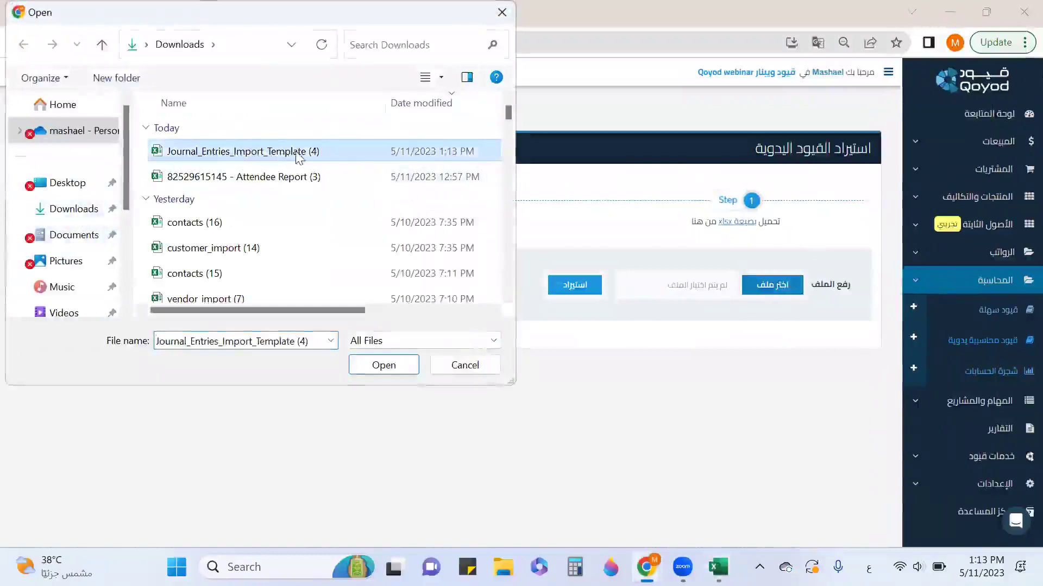
double_click(297, 158)
left_click(562, 289)
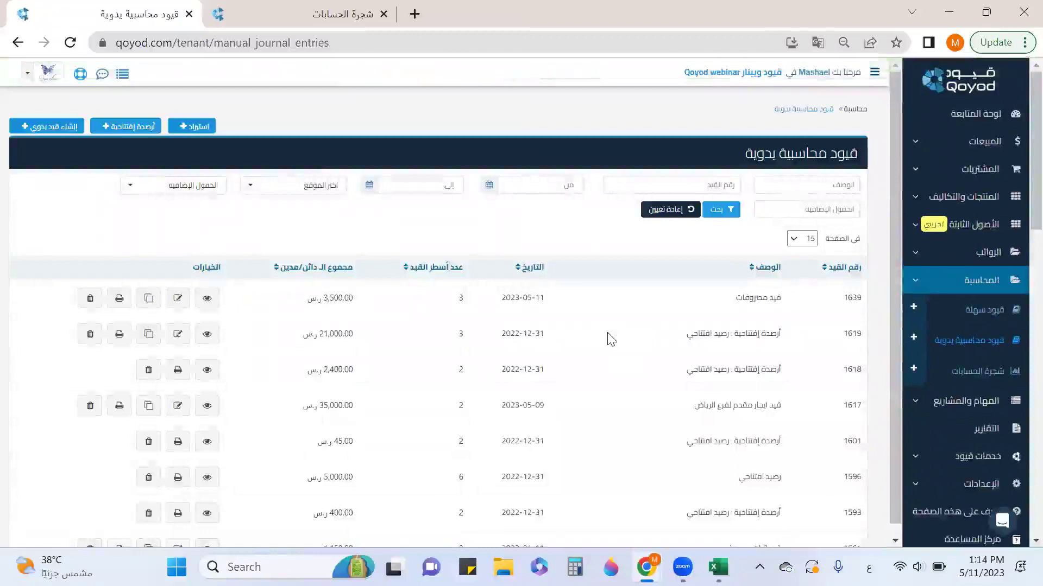
left_click(69, 49)
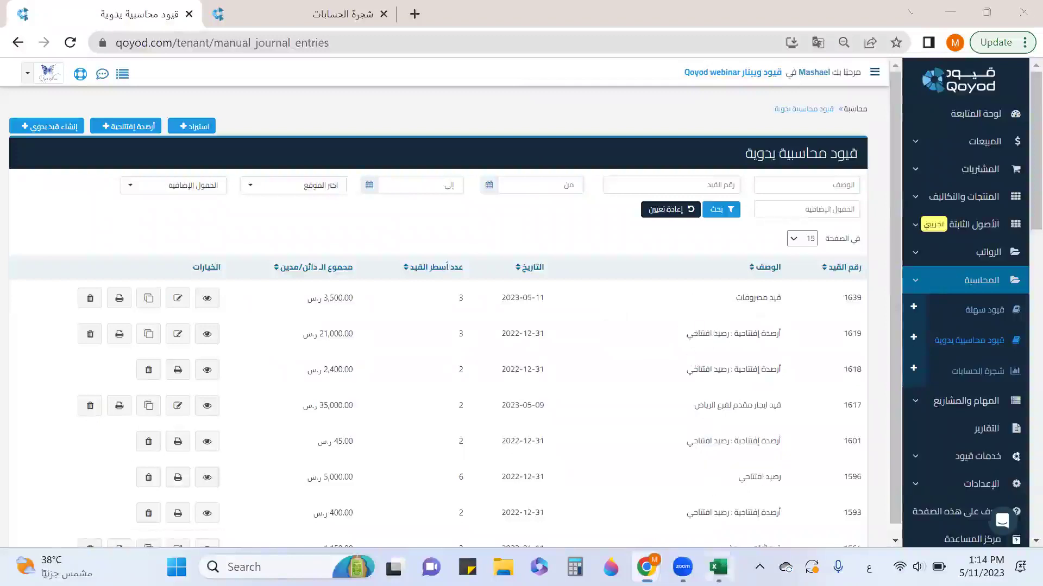
Back in Excel, correct the debit amount in E2 to 10000
left_click(718, 567)
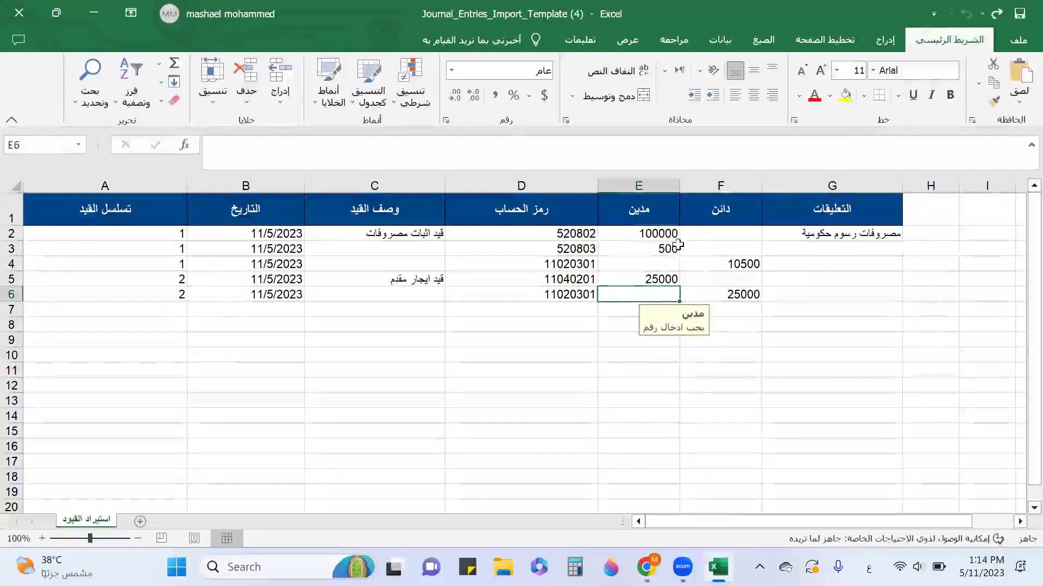
left_click(665, 235)
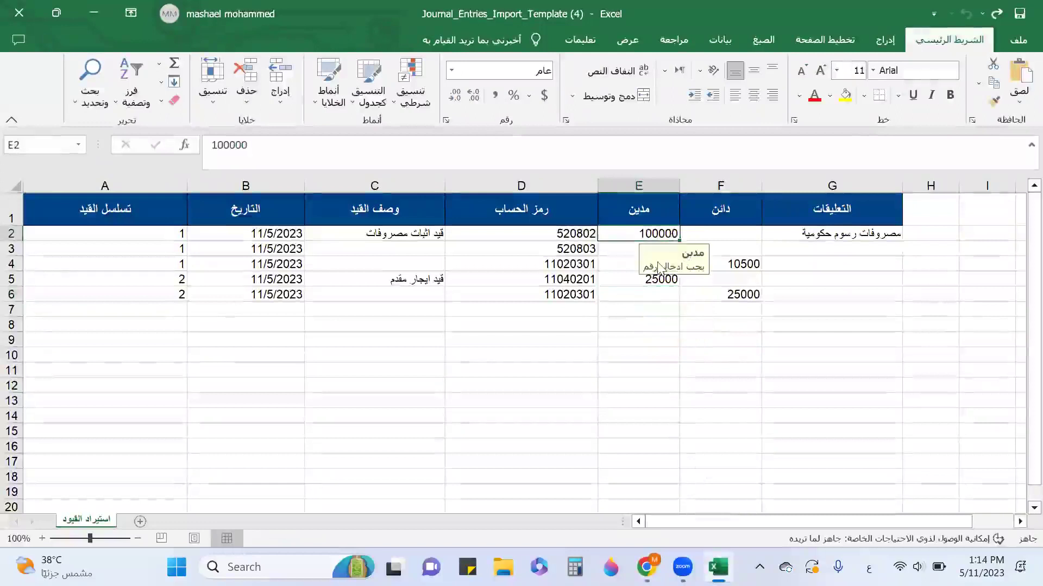
double_click(660, 234)
key("BackSpace")
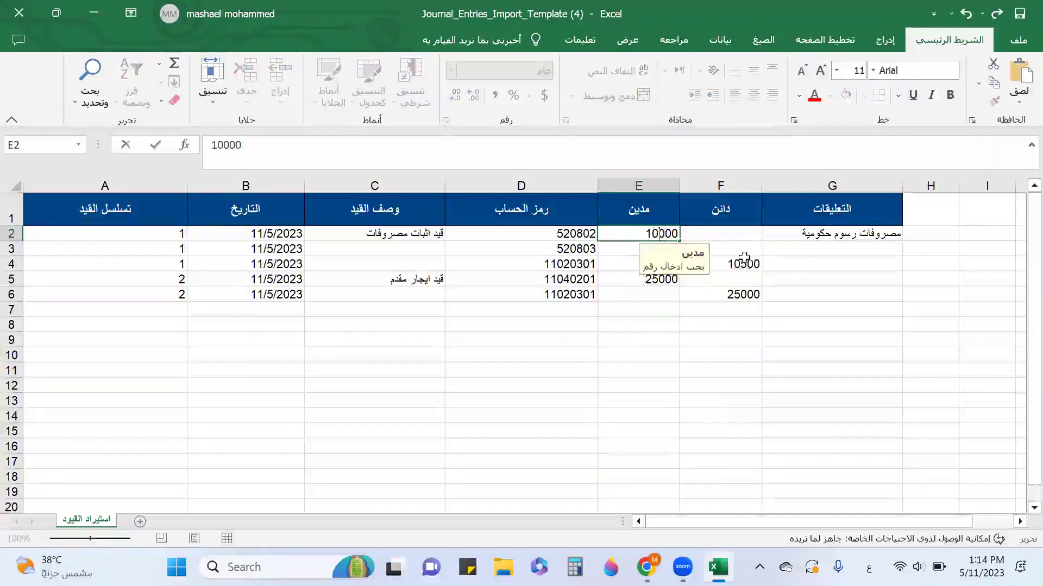
left_click(725, 261)
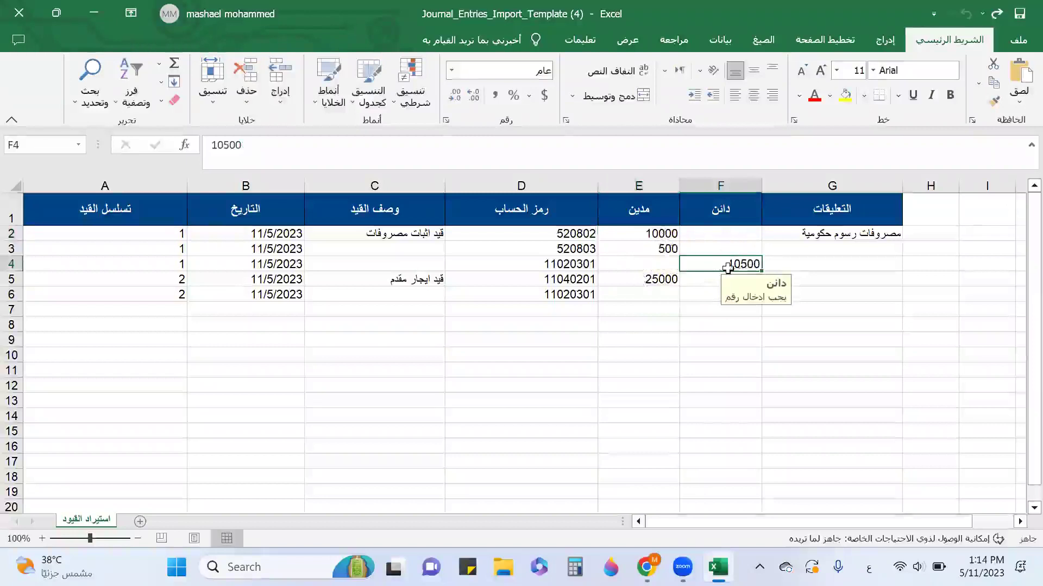
left_click(686, 282)
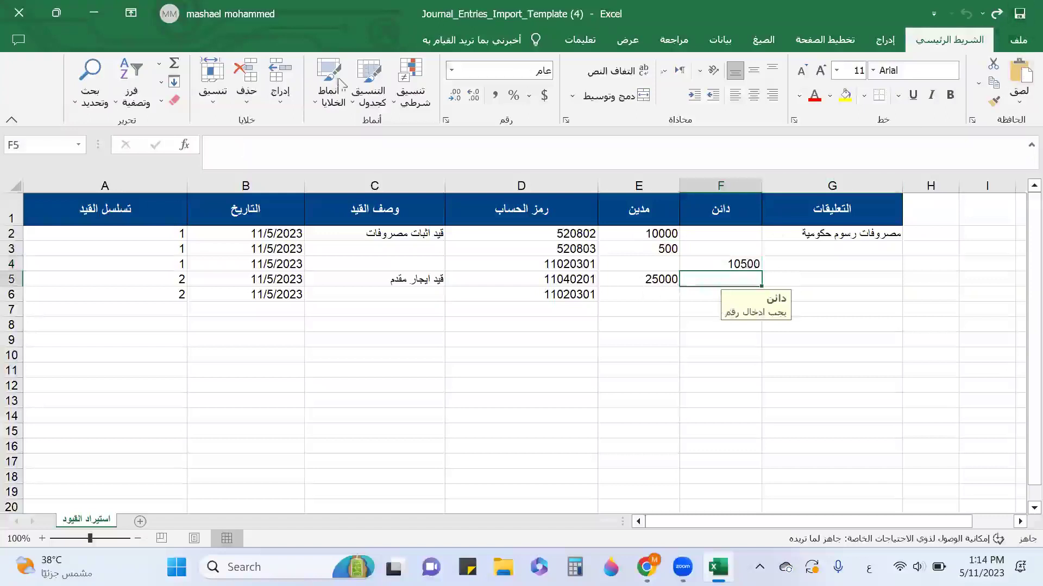
Return to Qoyod's manual journal entries and import the corrected Journal_Entries_Import_Template (4) file
left_click(95, 14)
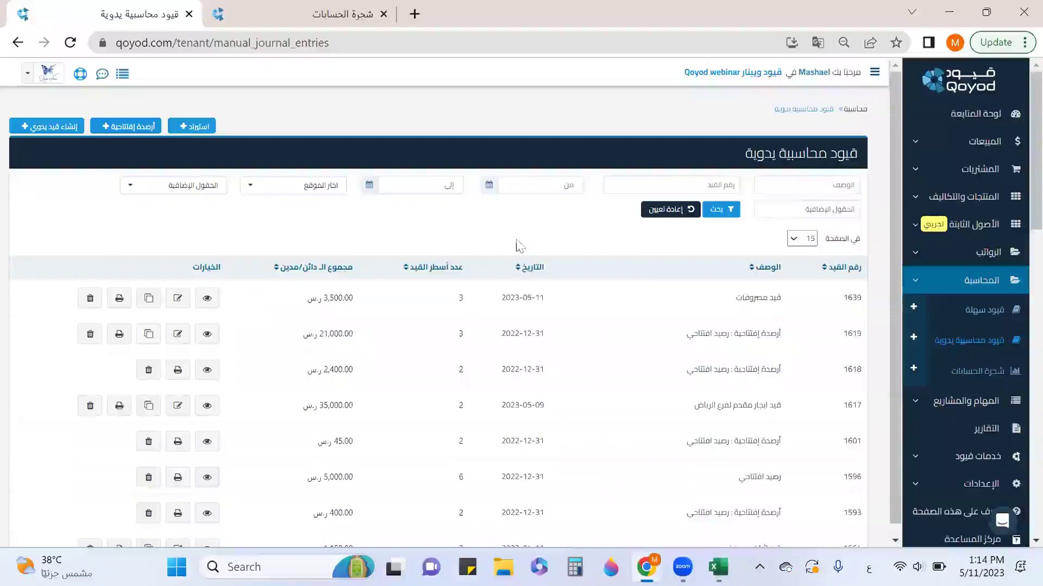
left_click(185, 130)
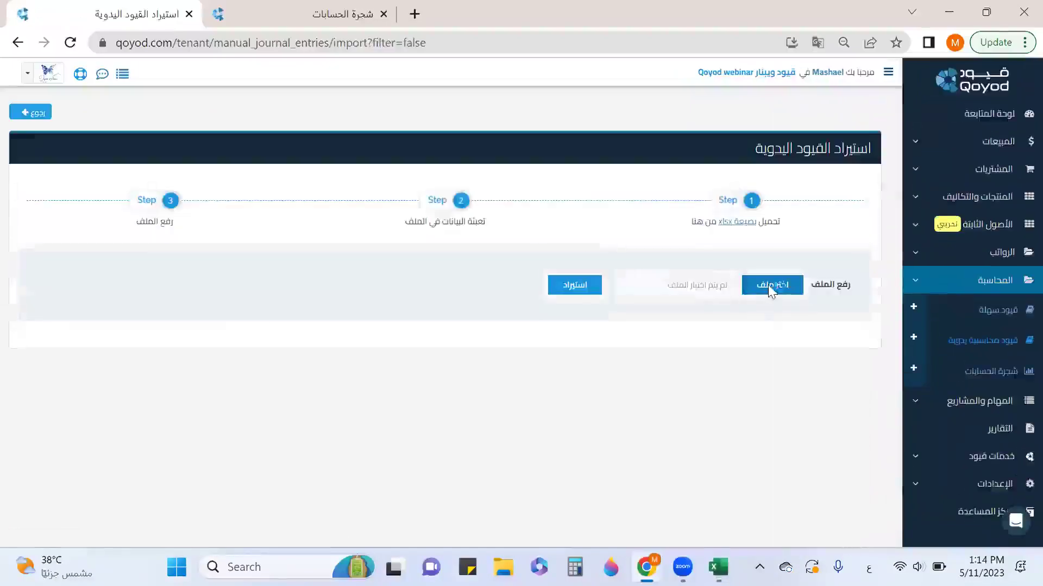
left_click(338, 293)
left_click(208, 153)
double_click(207, 153)
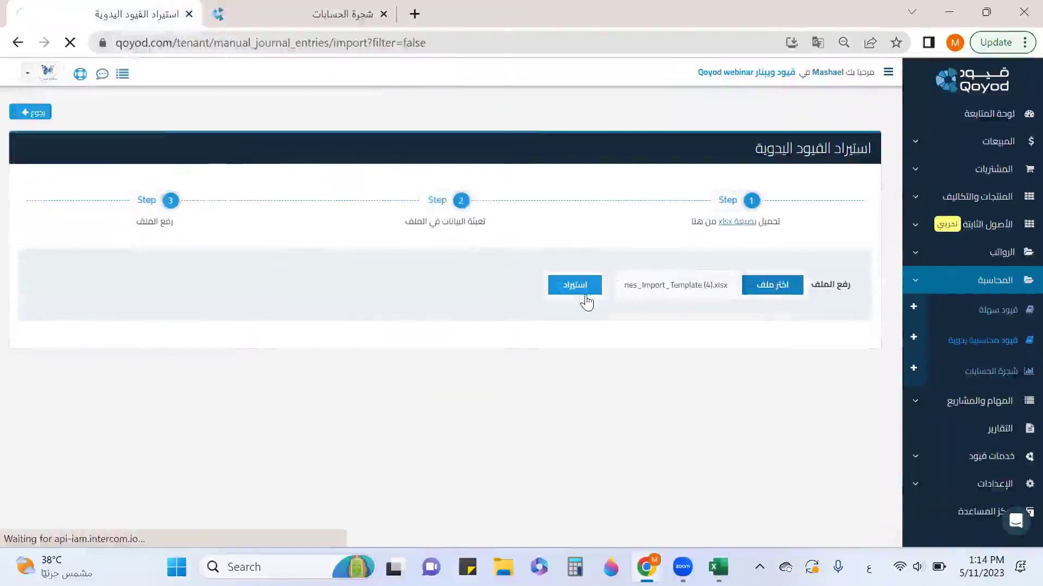
left_click(585, 296)
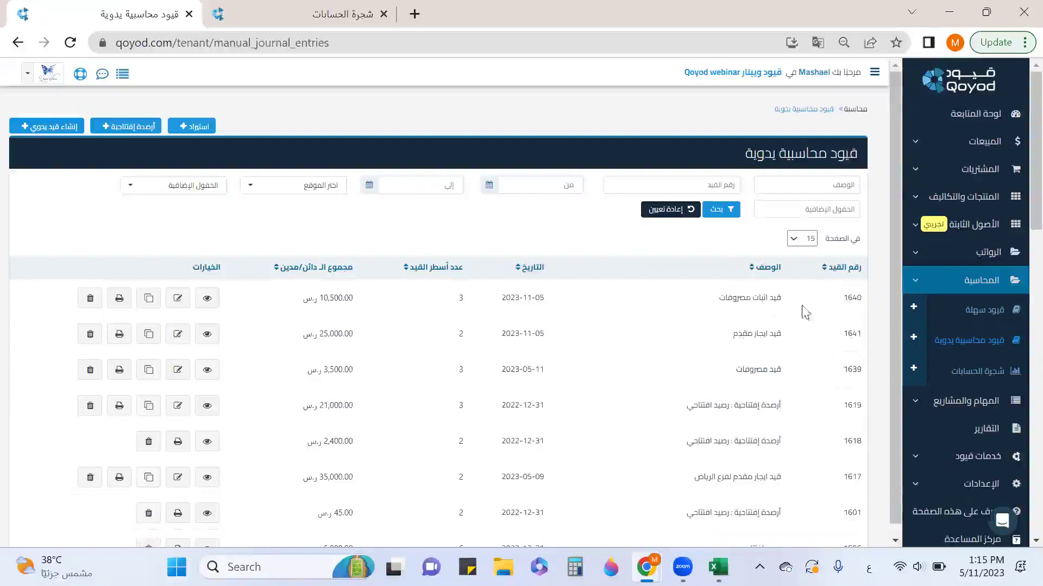
Review the details of the imported entries قيد اثبات مصروفات and قيد ايجار مقدم, returning to the entries list
left_click(207, 298)
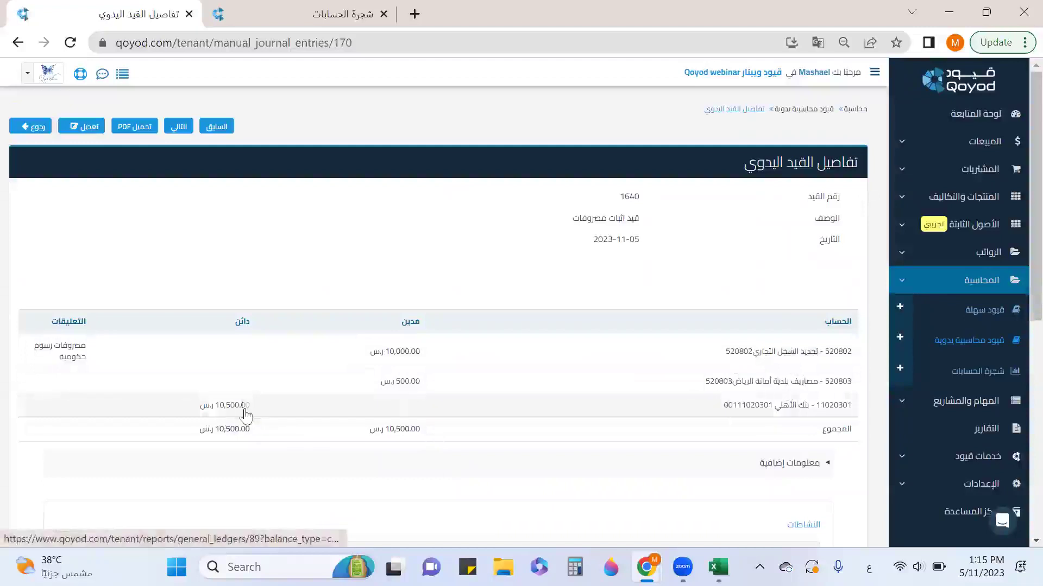
left_click(17, 42)
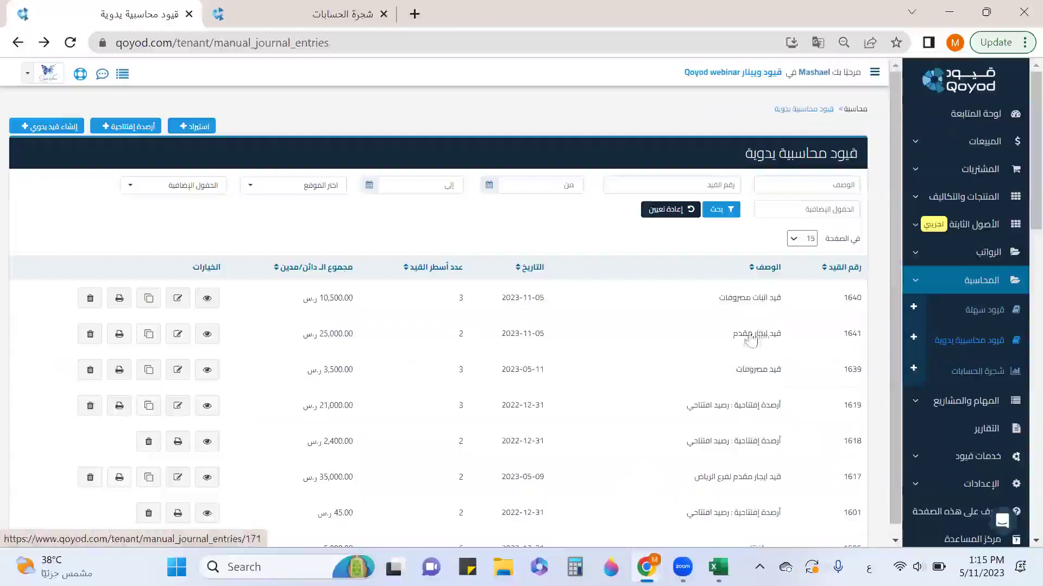
left_click(206, 334)
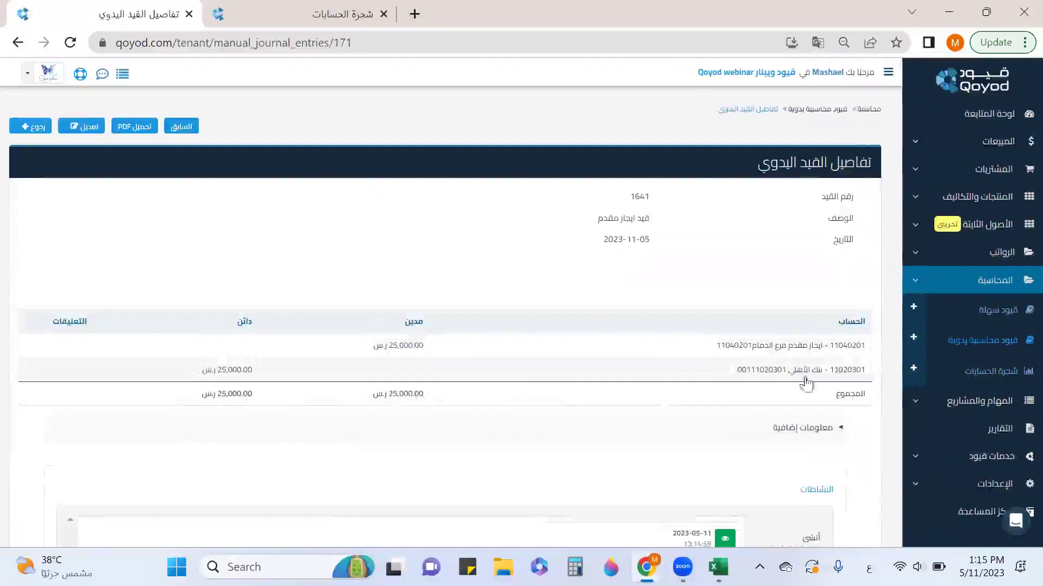
left_click(22, 47)
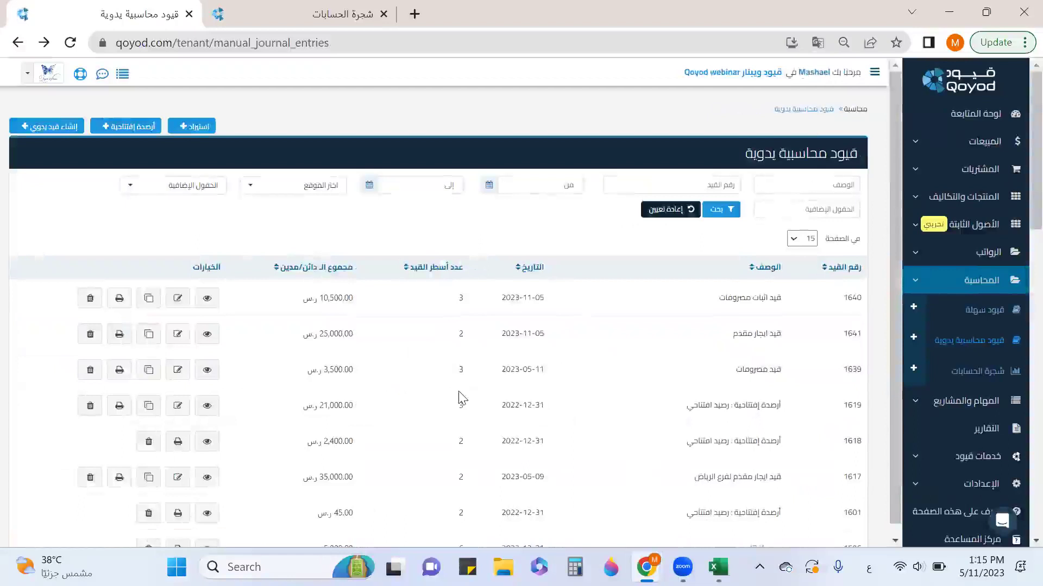
Start a new opening balance of the accounts (الحسابات) type and date it 2022-12-31
left_click(135, 133)
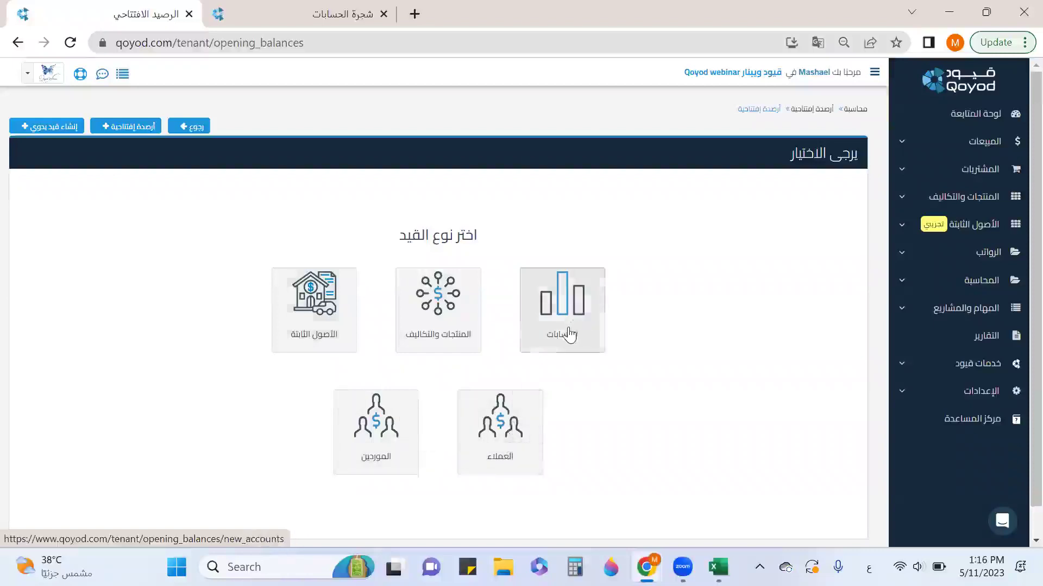
left_click(550, 341)
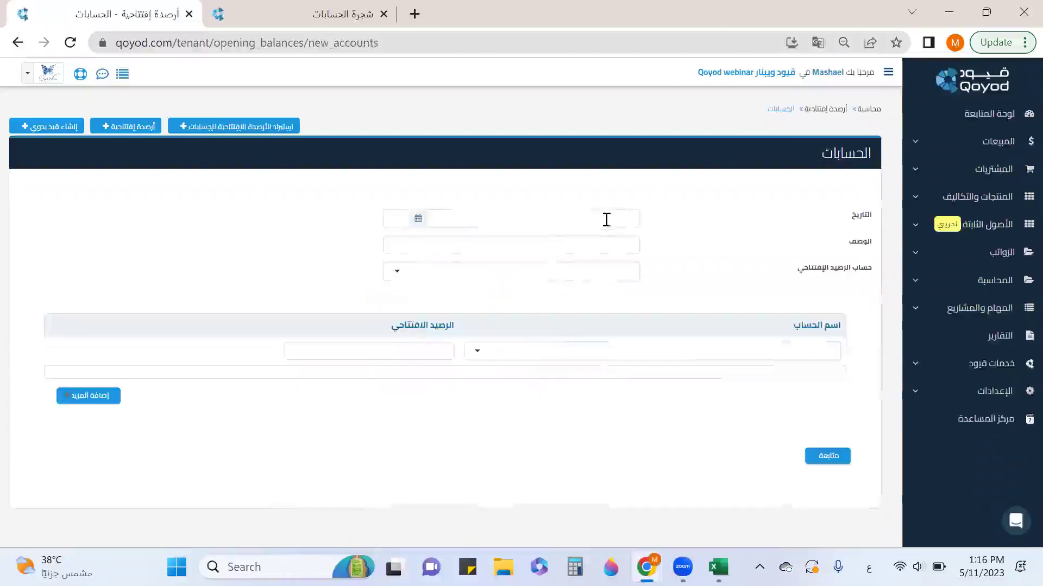
left_click(606, 220)
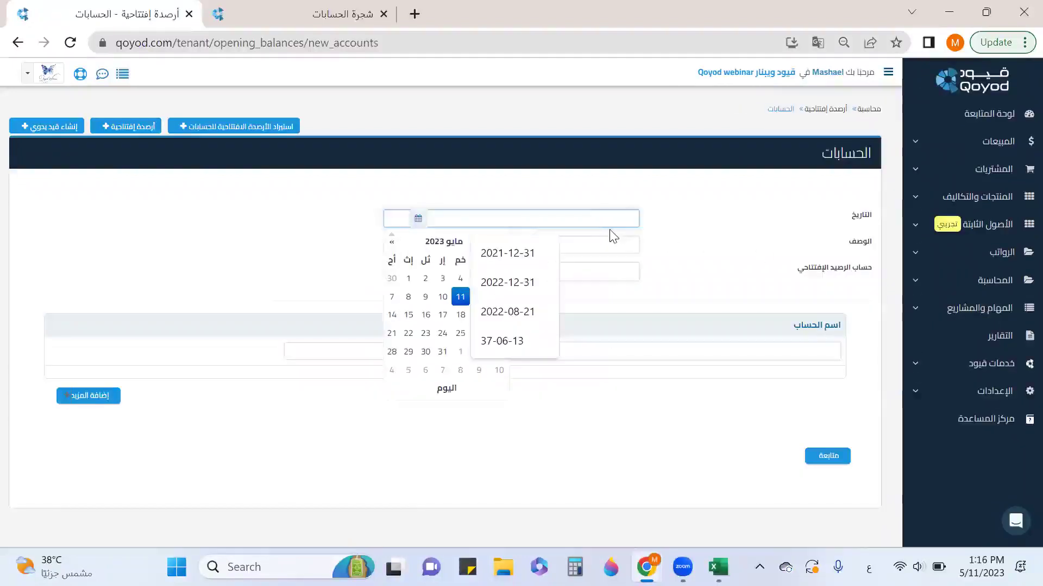
left_click(534, 286)
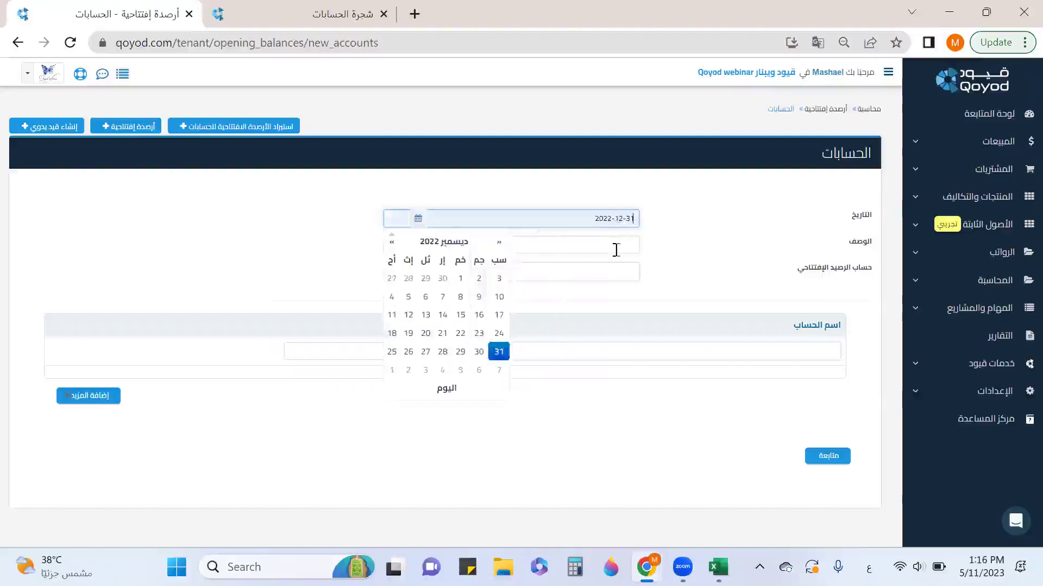
Describe the opening balance as رصيد افتتاحي بنك الجزيرة and choose 3201 - أرصدة افتتاحية as its opening balance account
left_click(614, 246)
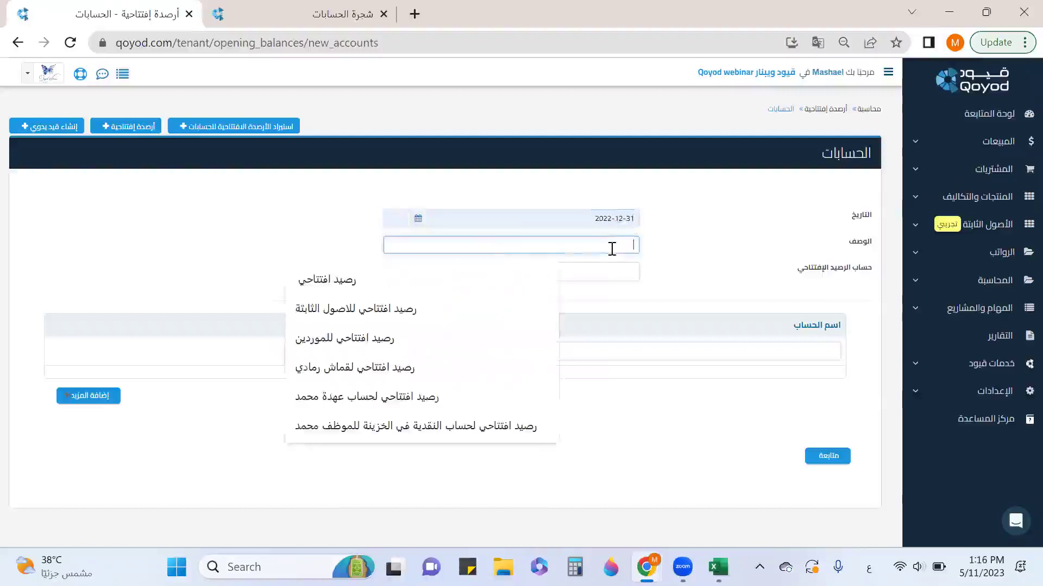
type("رصيد افتتاحي")
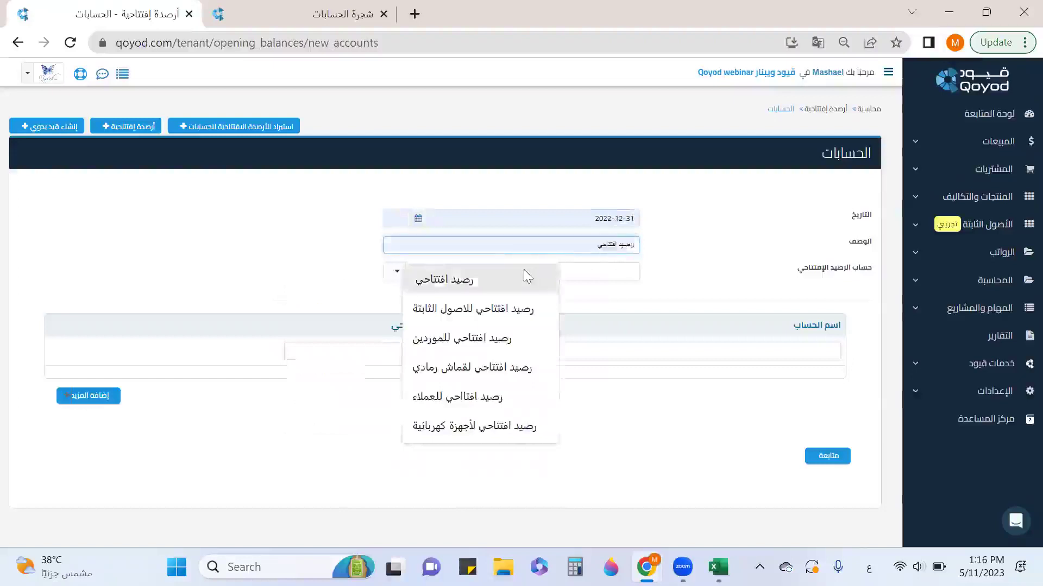
left_click(527, 276)
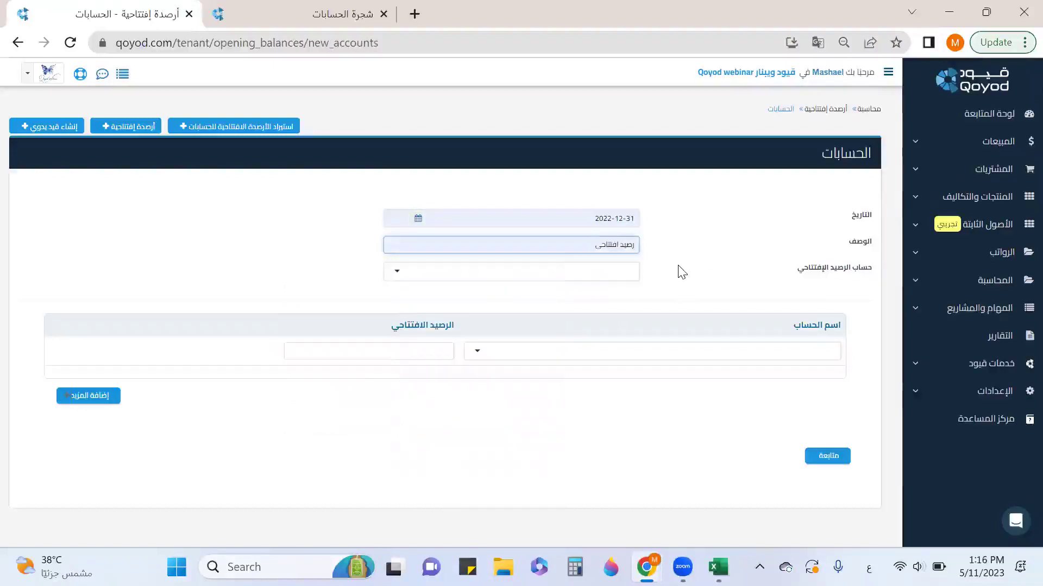
type("نك الجزير")
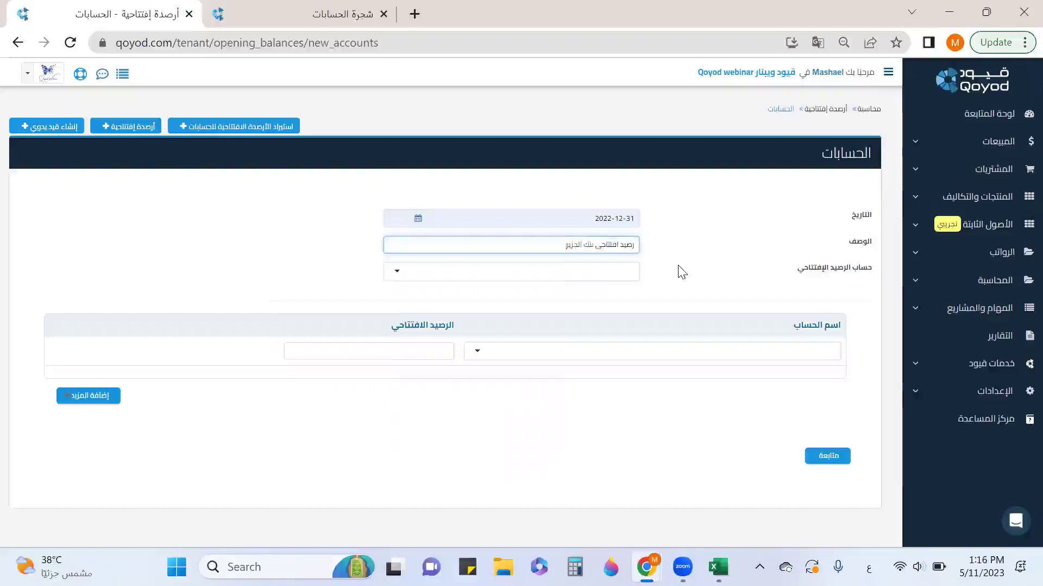
left_click(631, 278)
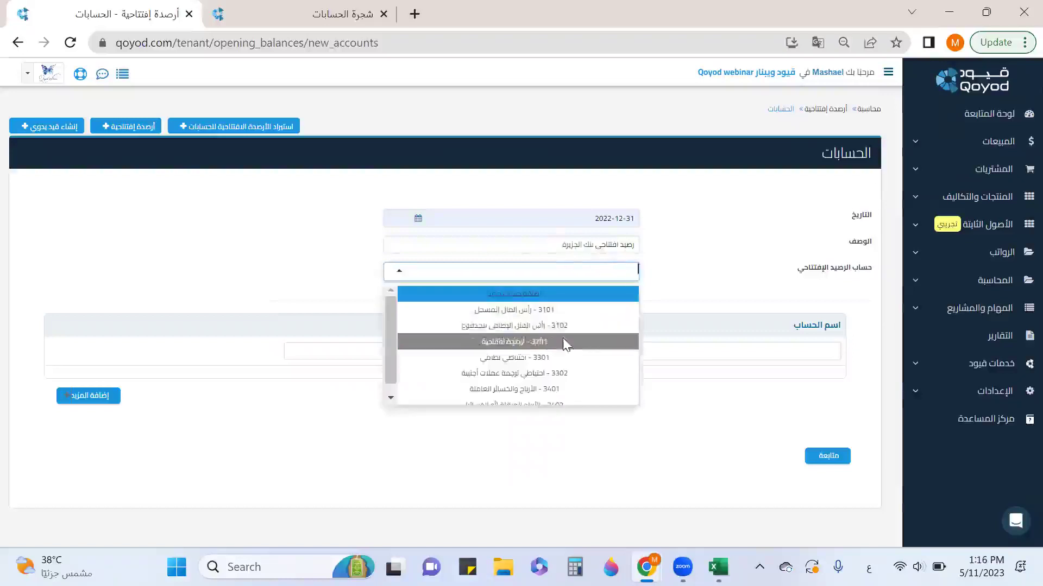
left_click(566, 345)
Set the first line to account 11020401 - بنك الجزيرة 001 with an opening balance of 5000, and add another line
left_click(564, 354)
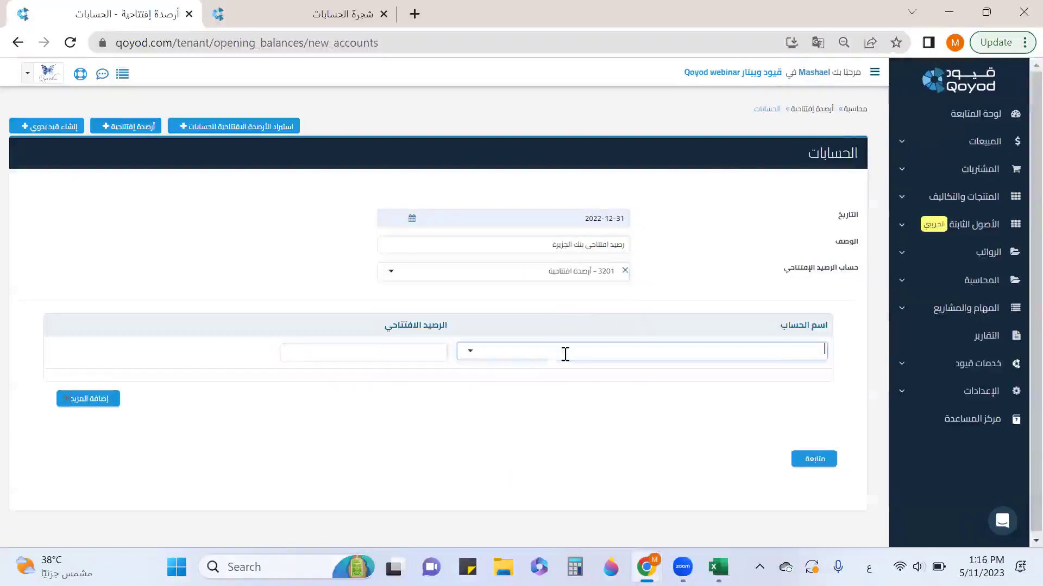
scroll(597, 391, "down", 6)
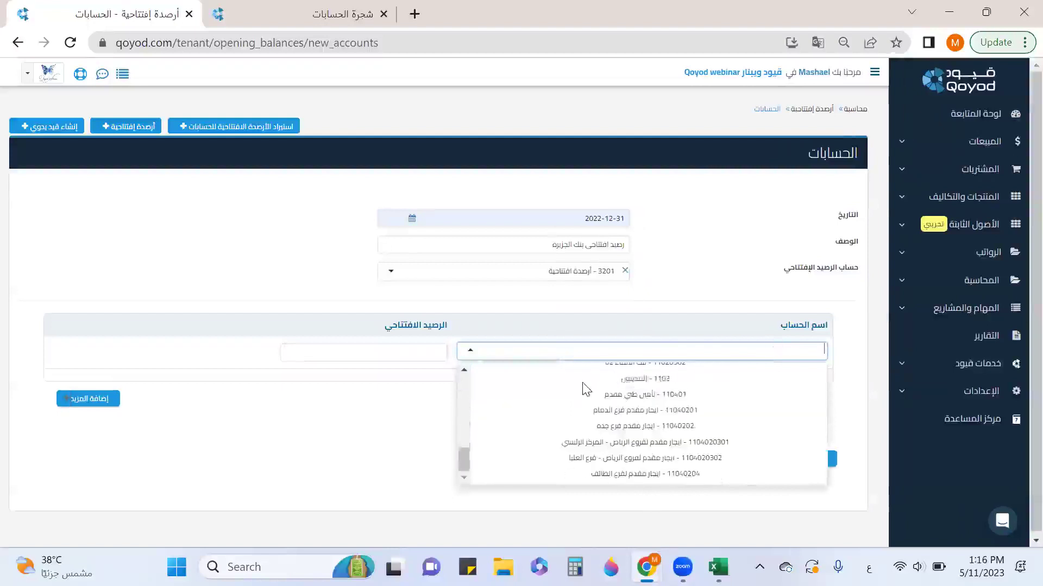
scroll(641, 407, "up", 3)
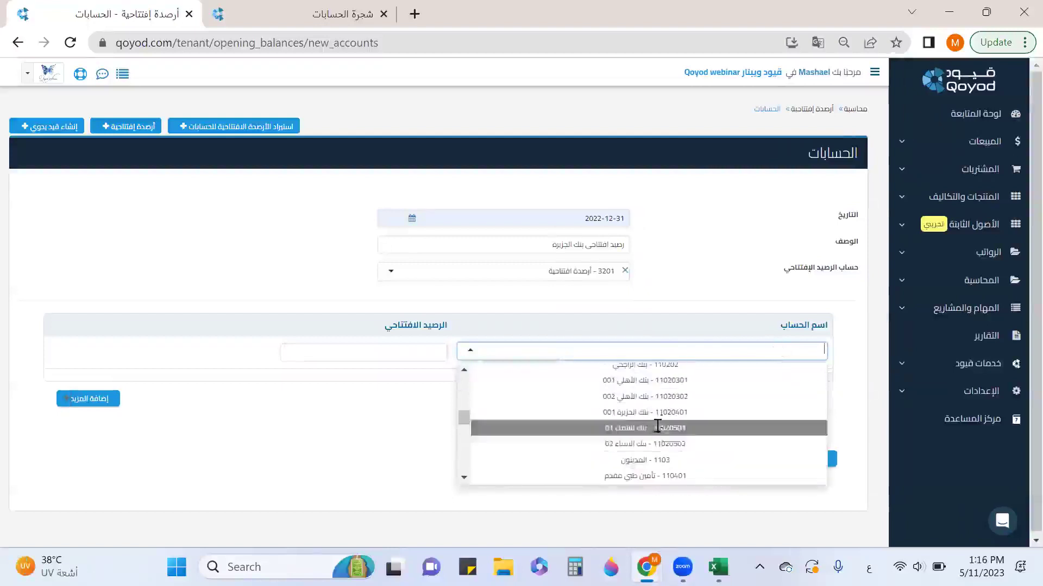
left_click(661, 414)
left_click(381, 349)
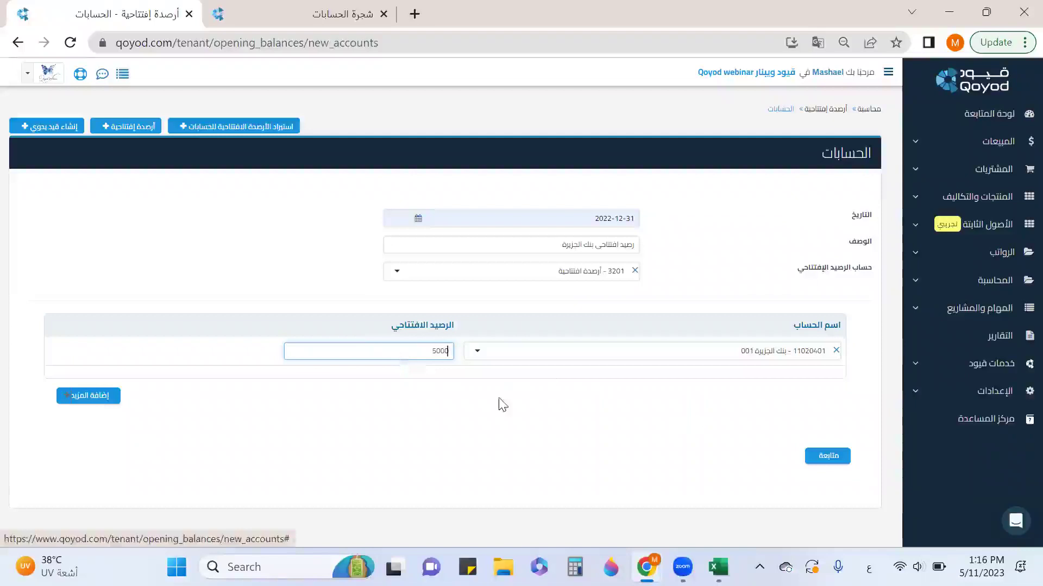
left_click(87, 396)
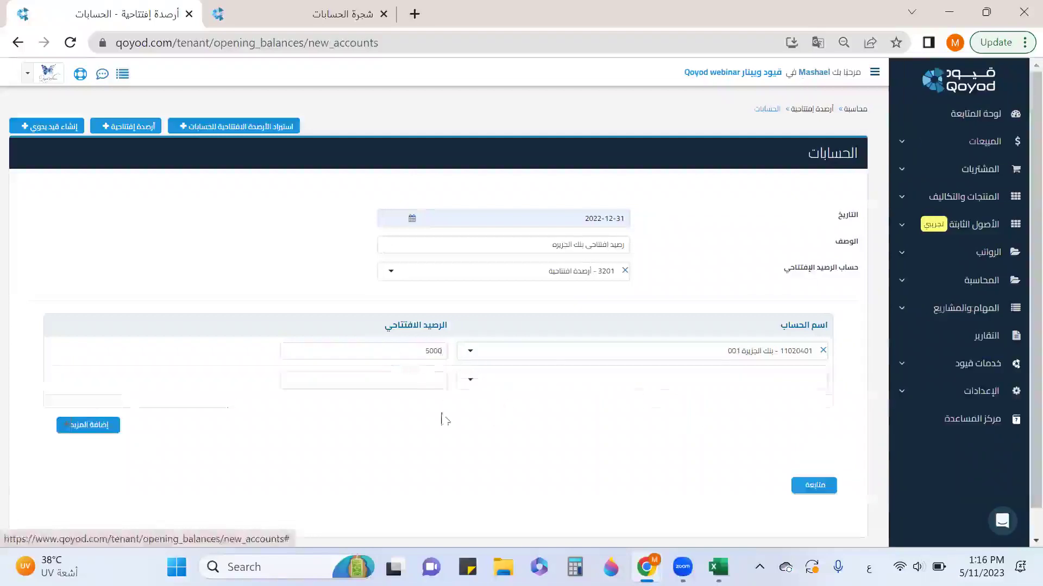
Set the second line to the employee cash account 11010102 - النقدية في الخزينة with an opening balance of 2000
left_click(646, 382)
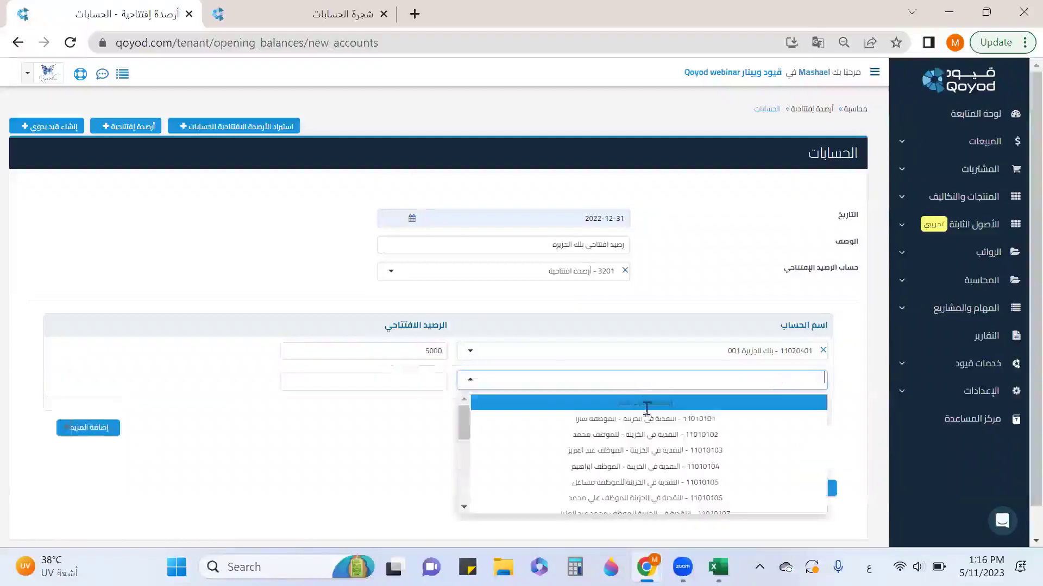
left_click(624, 435)
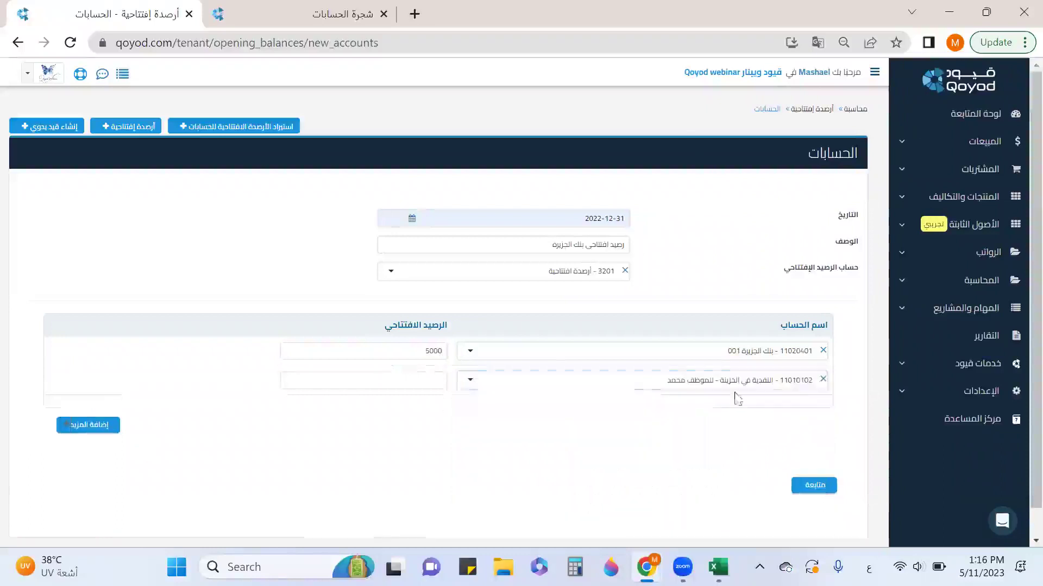
left_click(416, 382)
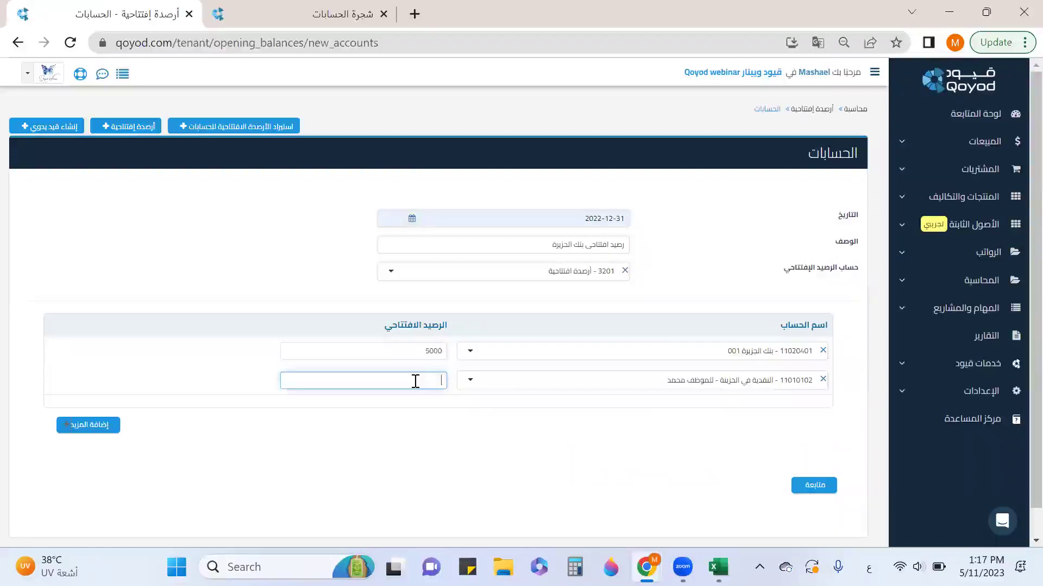
Extend the description with و صندوق الموظف and the employee's name, and submit and confirm the accounts opening balance
left_click(544, 245)
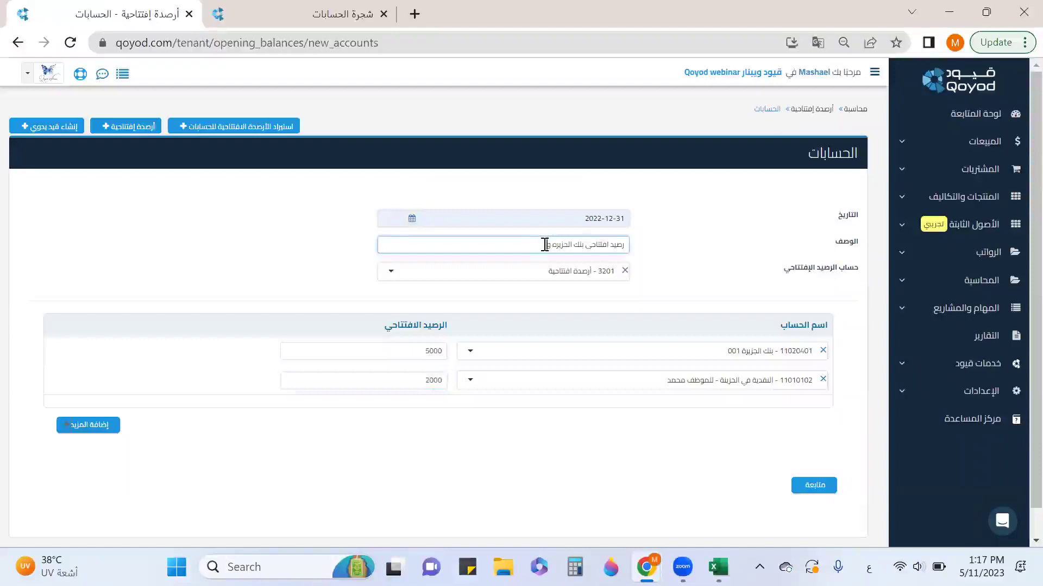
type("ندوق الموظف محمد")
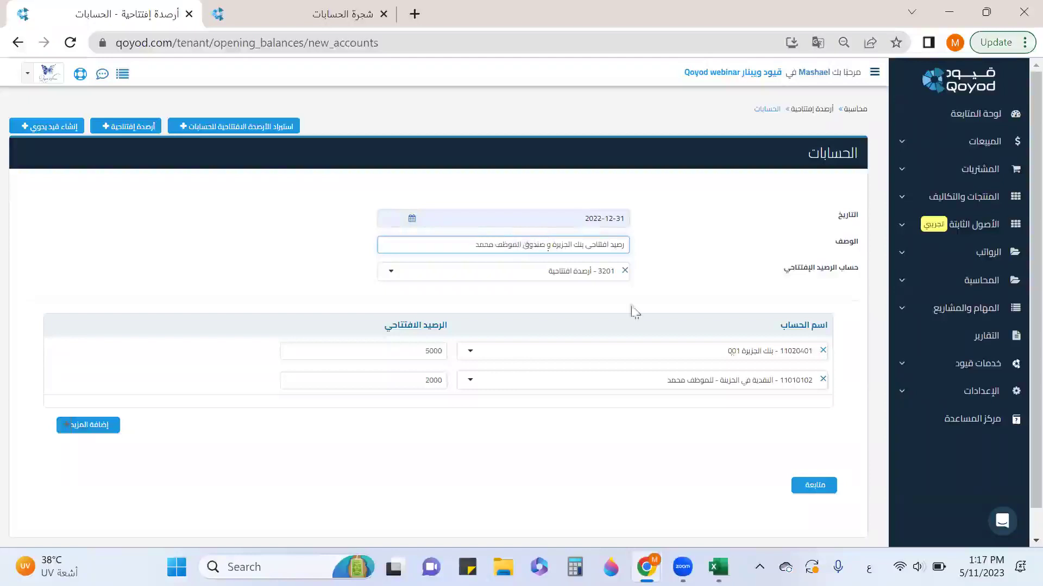
left_click(820, 486)
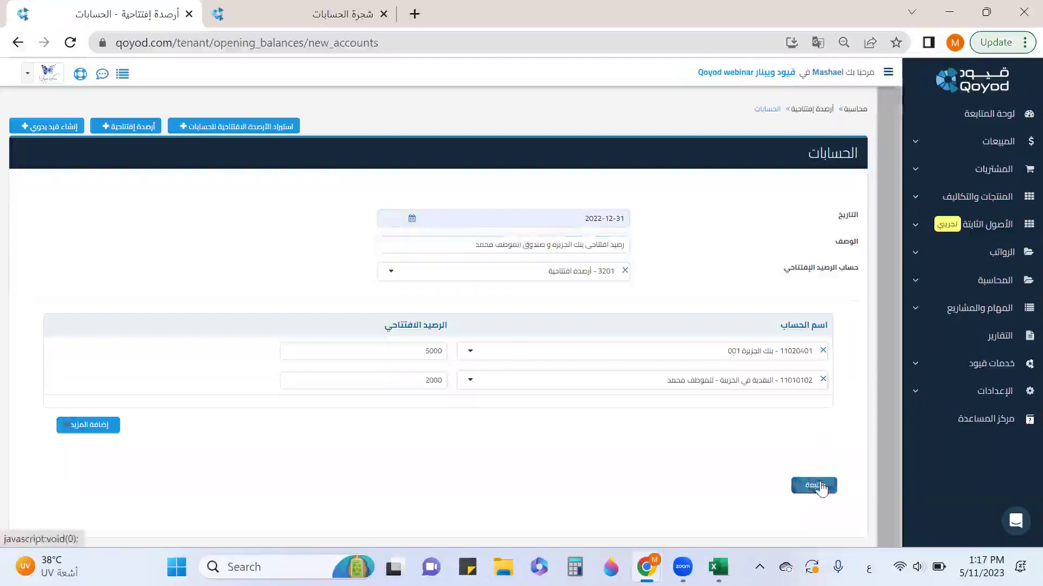
left_click(701, 179)
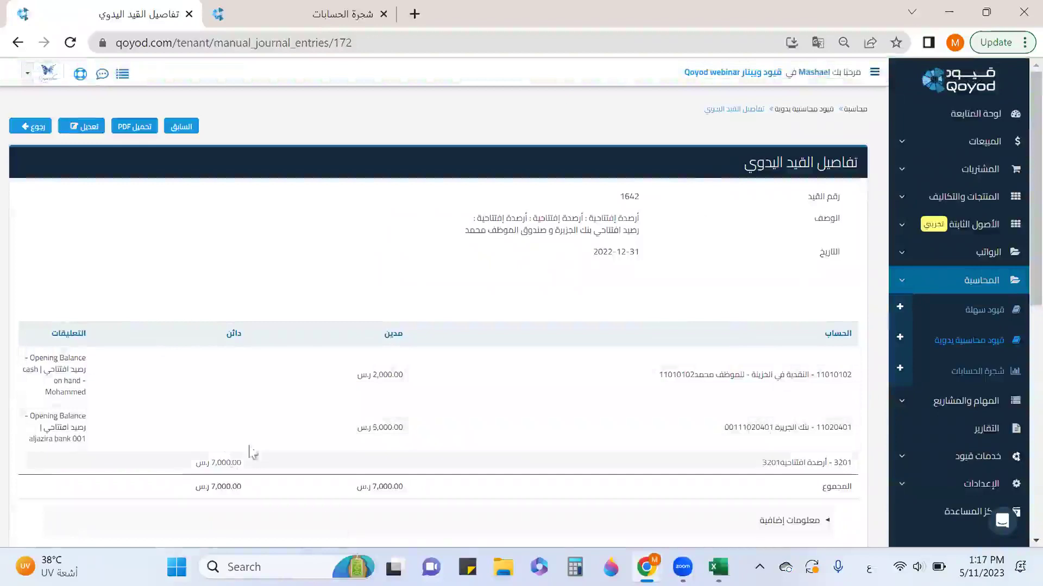
Review the details of the saved accounts opening balance entry and return to the manual journal entries list
scroll(218, 465, "down", 1)
scroll(215, 466, "down", 1)
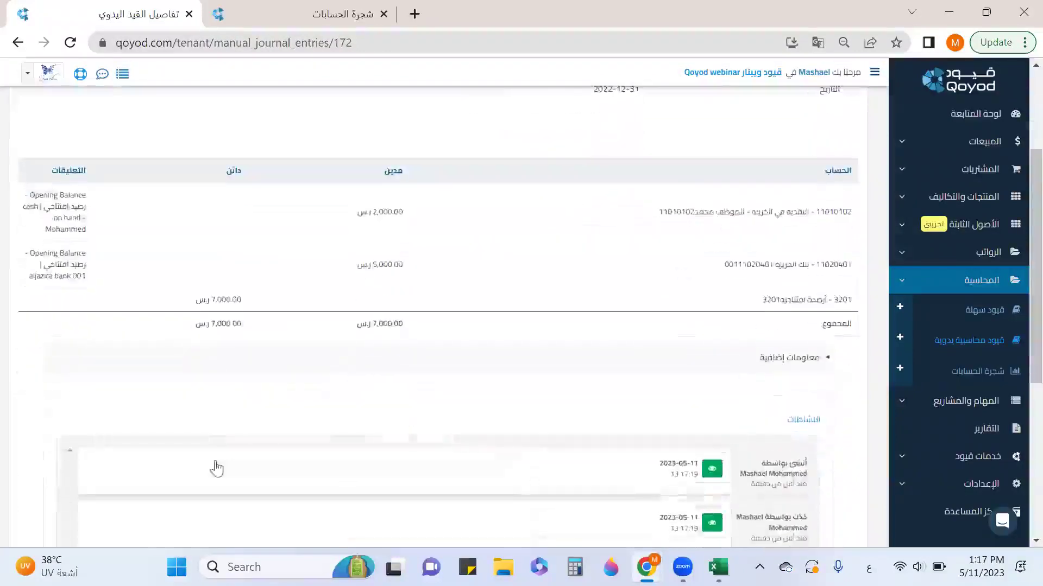
scroll(163, 380, "up", 3)
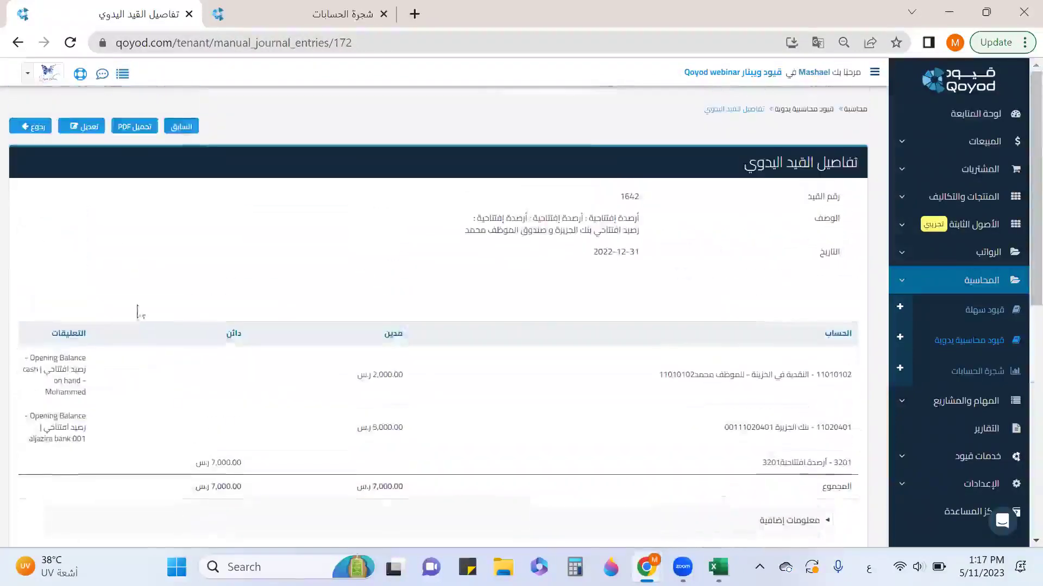
left_click(809, 109)
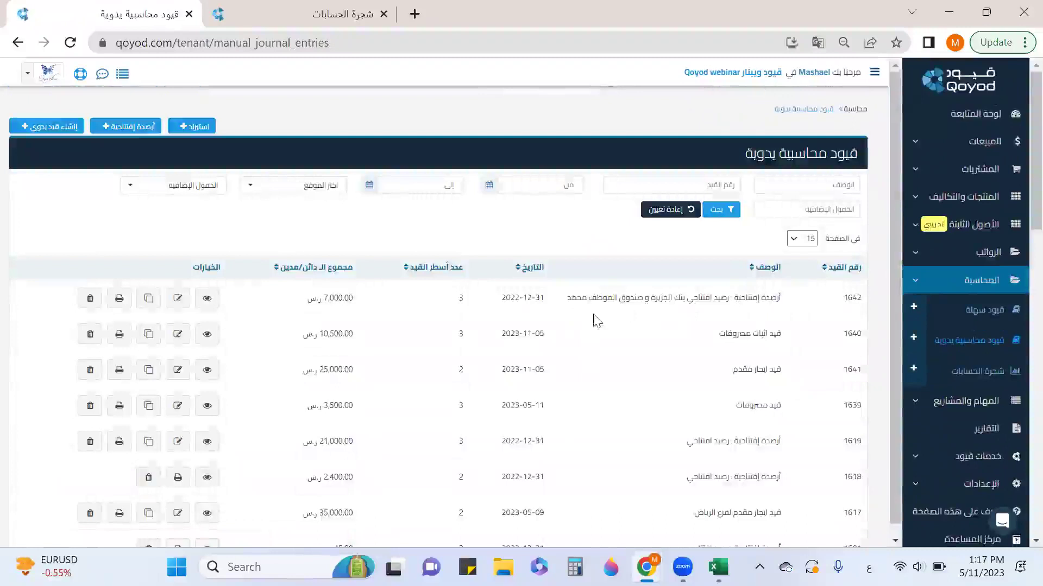
Start a new opening balance of the products and costs (المنتجات والتكاليف) type and date it 2022-12-31
left_click(126, 129)
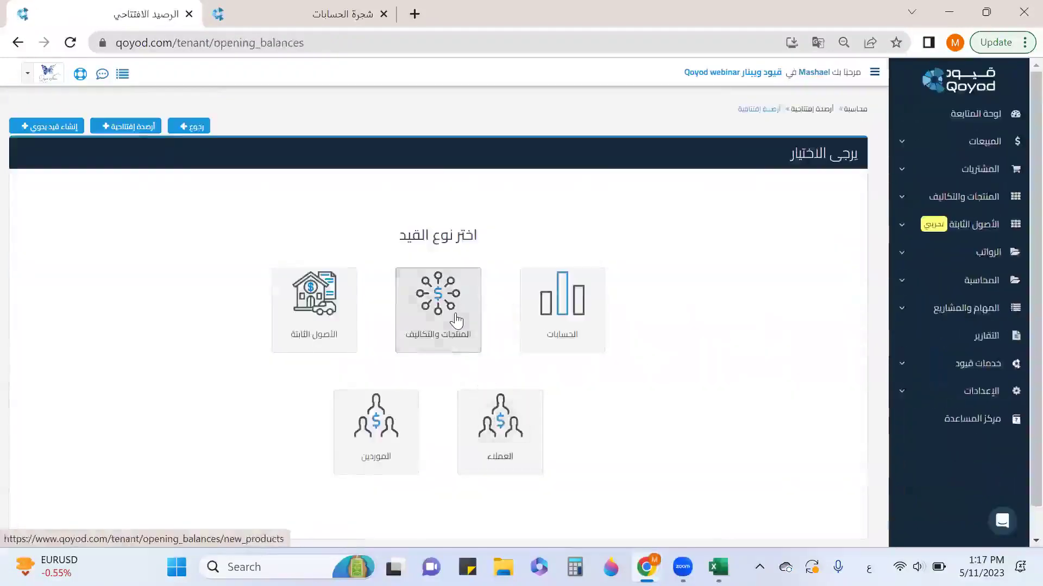
left_click(456, 320)
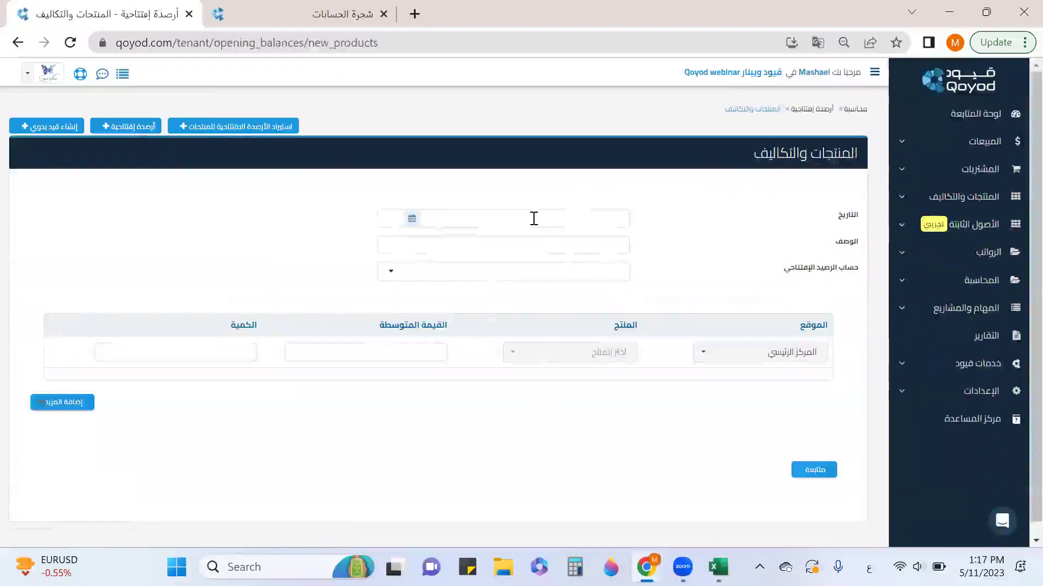
left_click(533, 218)
left_click(545, 282)
Describe the products opening balance as رصيد افتتاحي and choose 3201 - أرصدة افتتاحية as its opening balance account
left_click(591, 245)
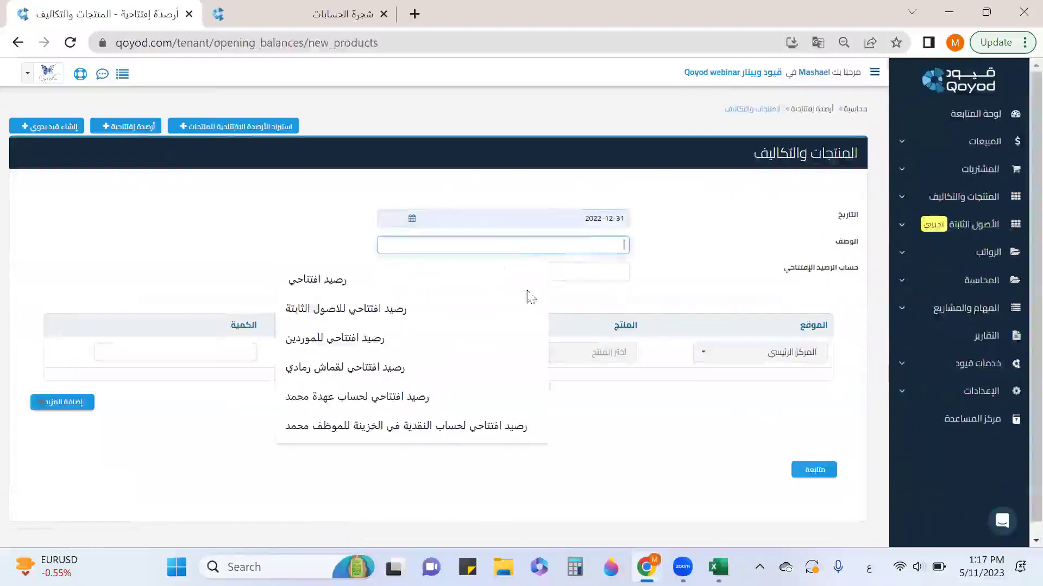
left_click(488, 288)
left_click(603, 274)
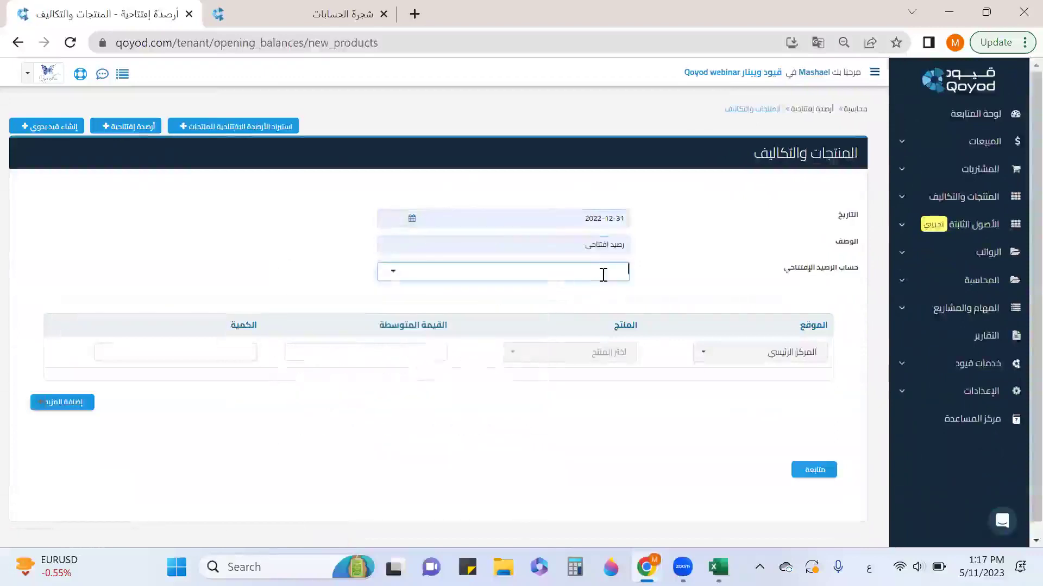
left_click(603, 274)
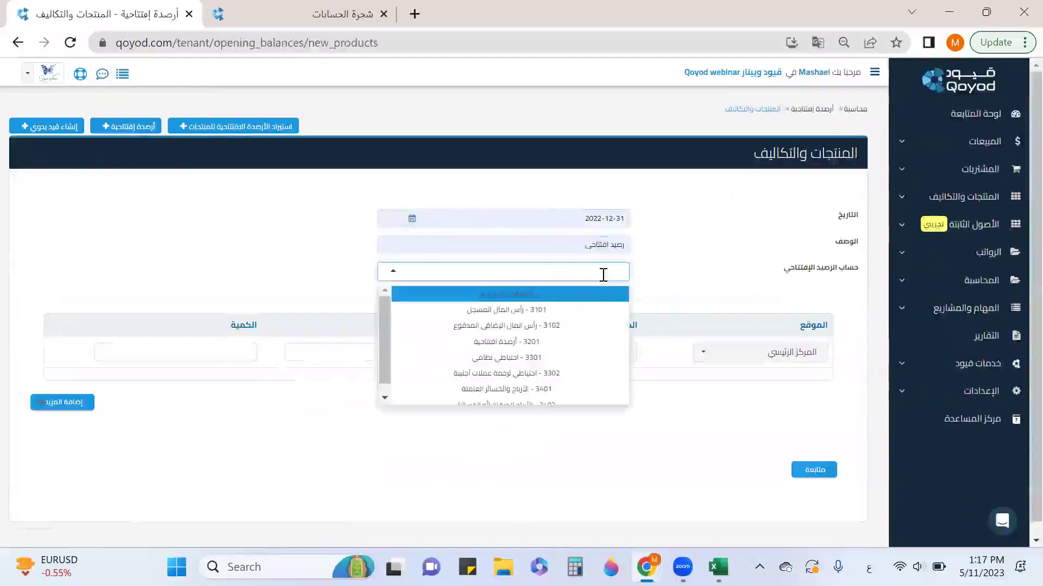
left_click(587, 341)
Set the first line's location to الرياض- فرع الندى and its product to كراسي بلاستيك
left_click(767, 359)
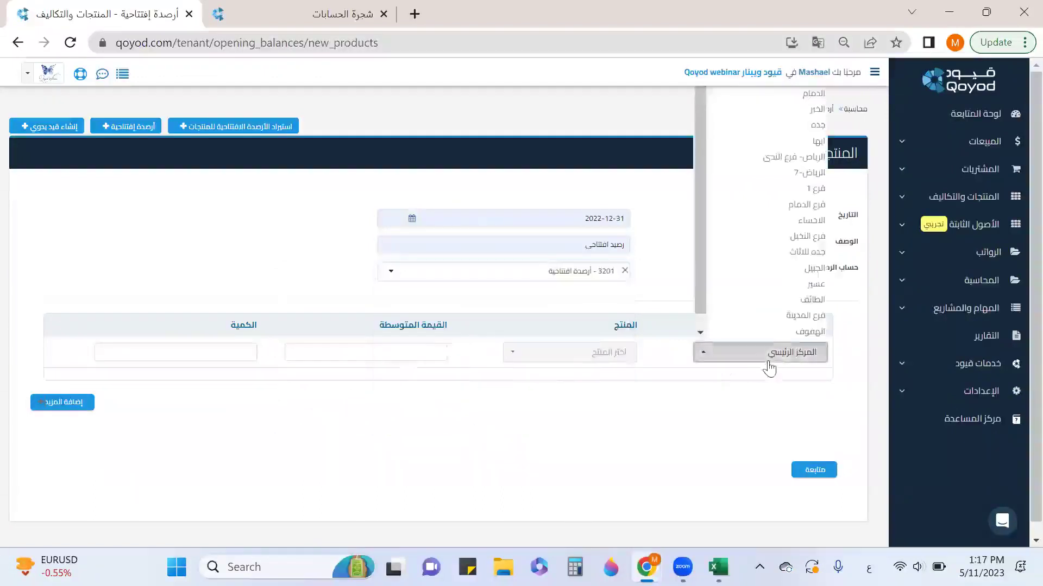
left_click(782, 159)
left_click(552, 356)
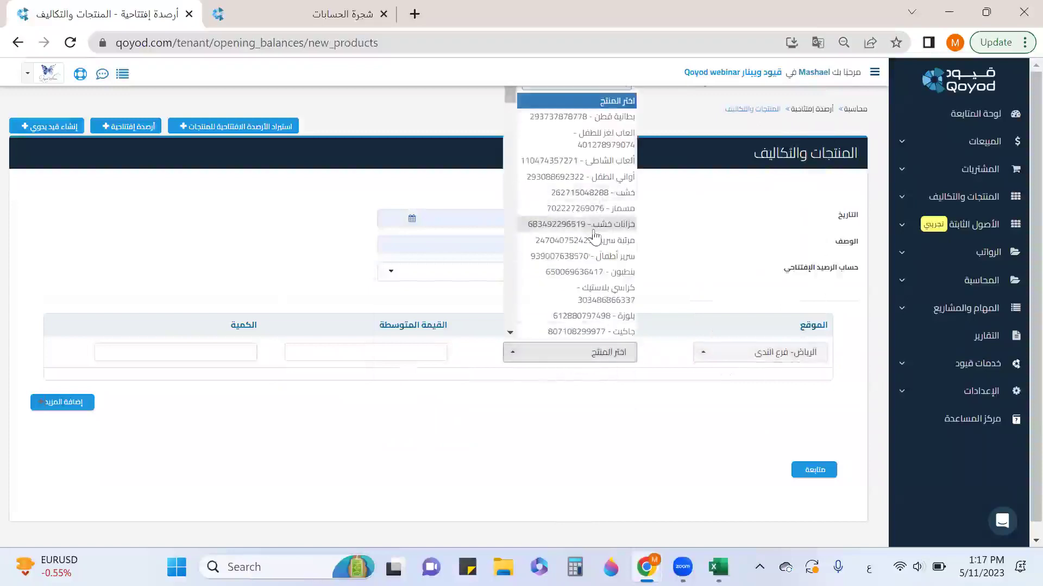
left_click(603, 293)
Enter an average value of 35 and a quantity of 5 for the product, and submit and confirm the opening balance
left_click(436, 350)
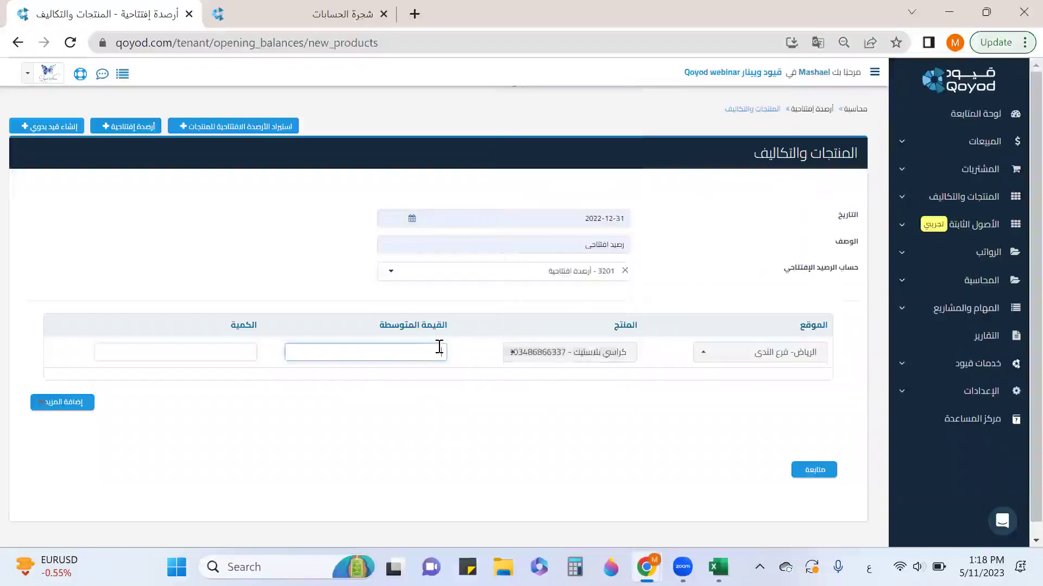
left_click(209, 354)
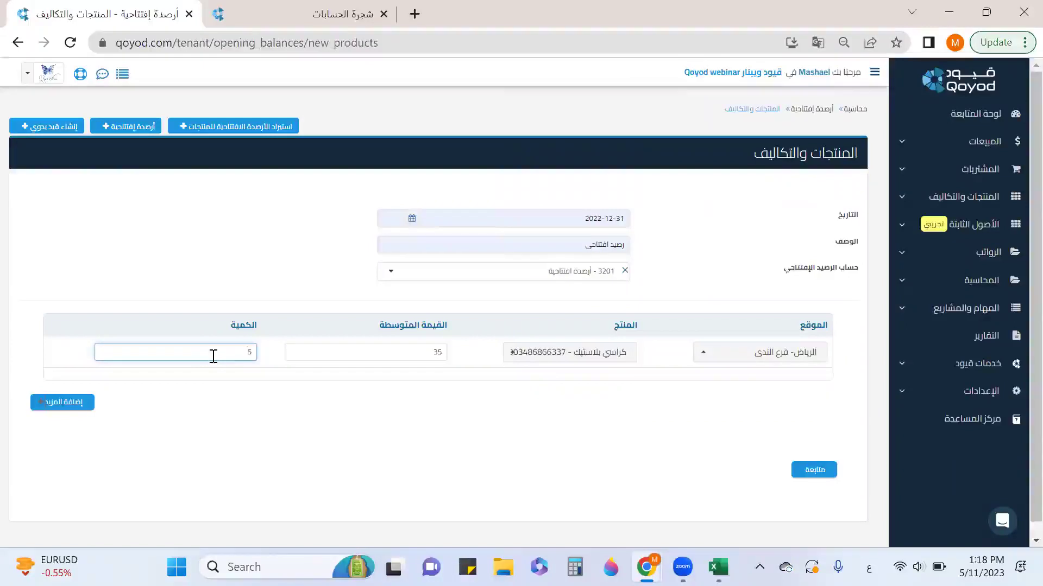
left_click(825, 467)
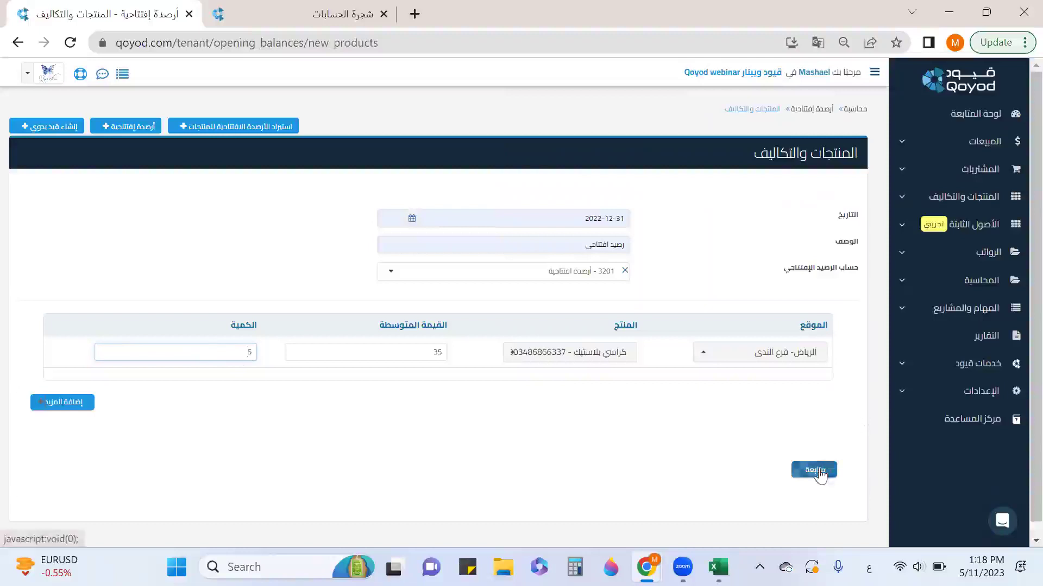
left_click(705, 177)
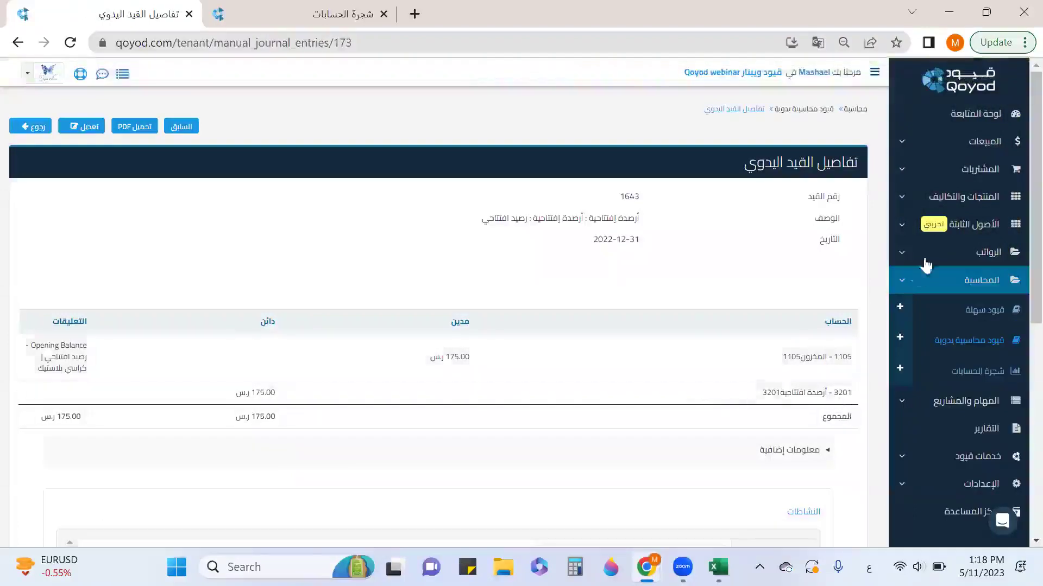
Open the products and costs list (المنتجات والتكاليف) in a separate browser tab and switch to it
left_click(955, 197)
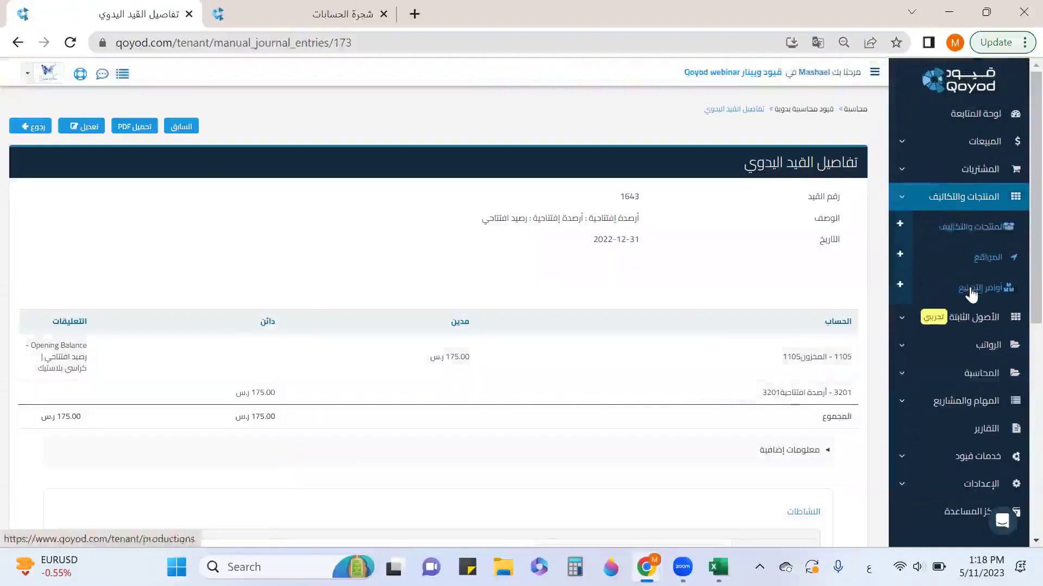
right_click(976, 229)
left_click(937, 235)
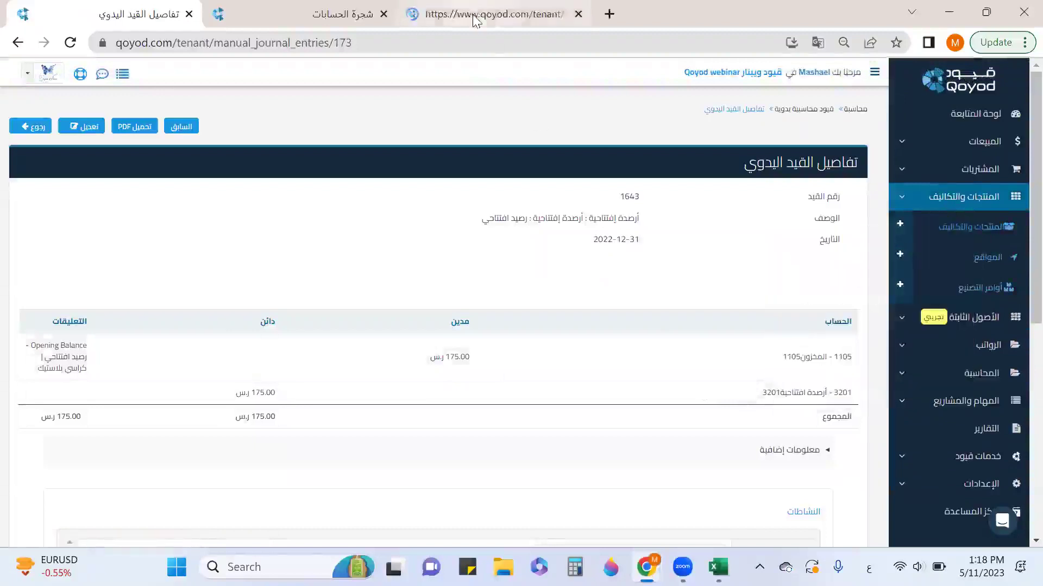
left_click(477, 14)
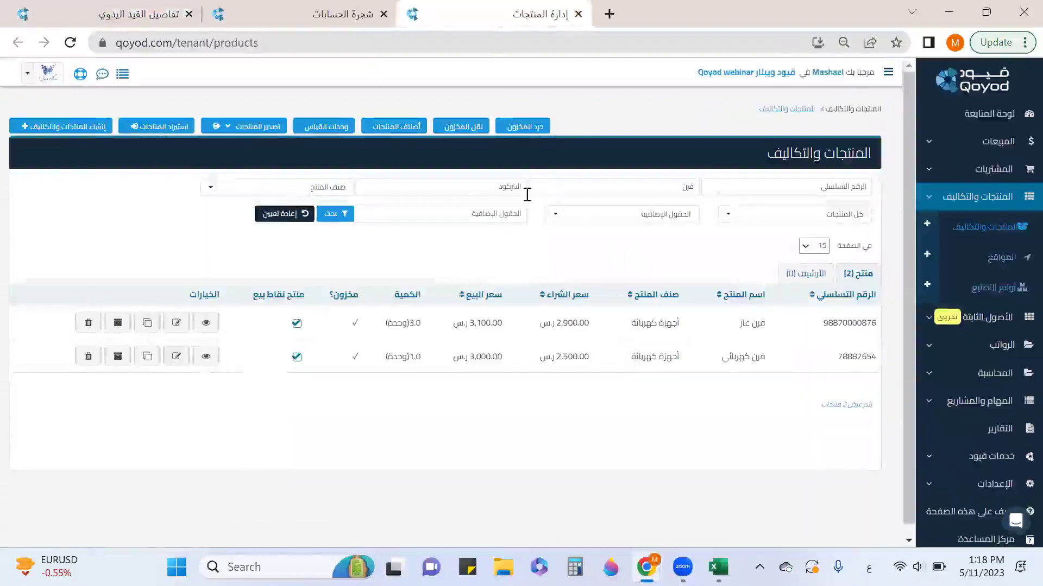
Reset the product list filters and search for products named كراسي
left_click(297, 214)
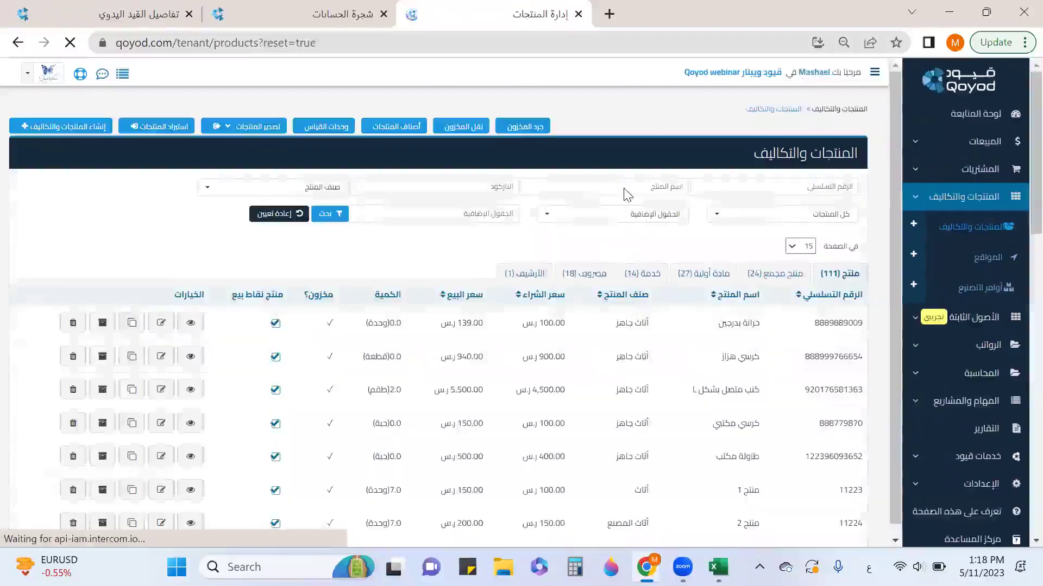
left_click(625, 188)
type("كراسي")
left_click(602, 220)
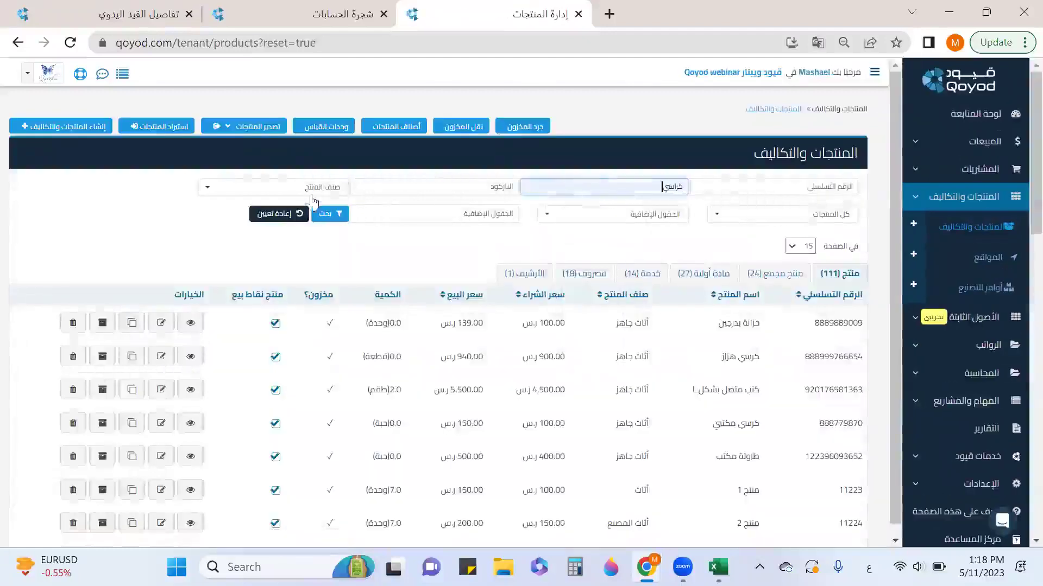
left_click(328, 214)
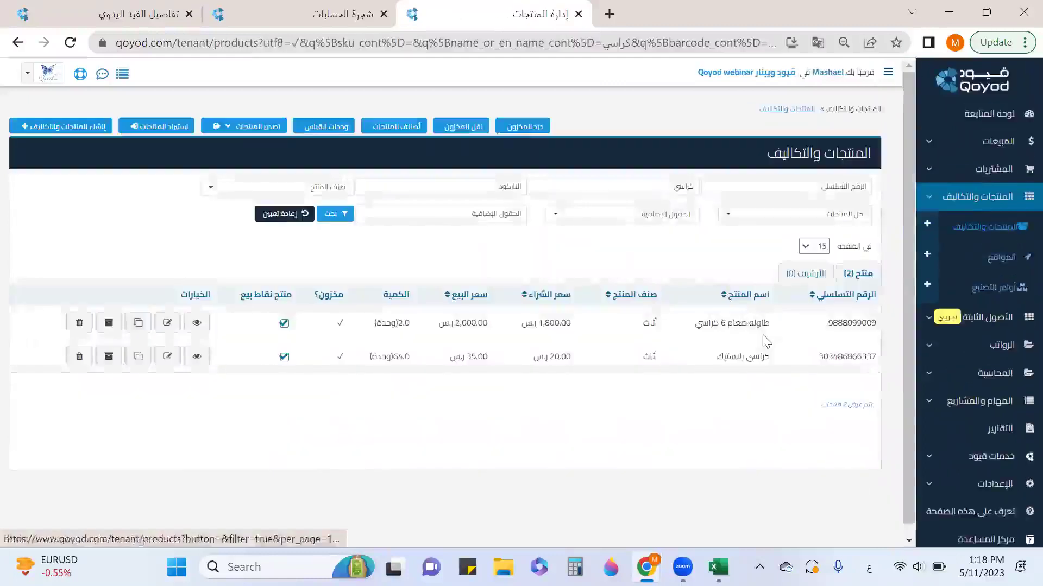
View the details of كراسي بلاستيك and check its inventory movements at الرياض- فرع الندى
left_click(207, 360)
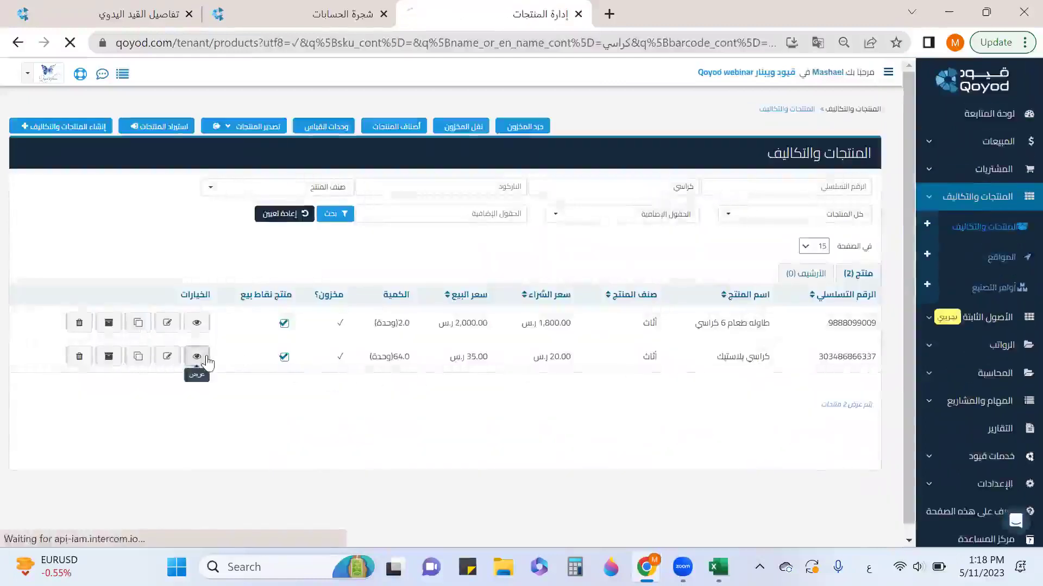
scroll(678, 323, "down", 3)
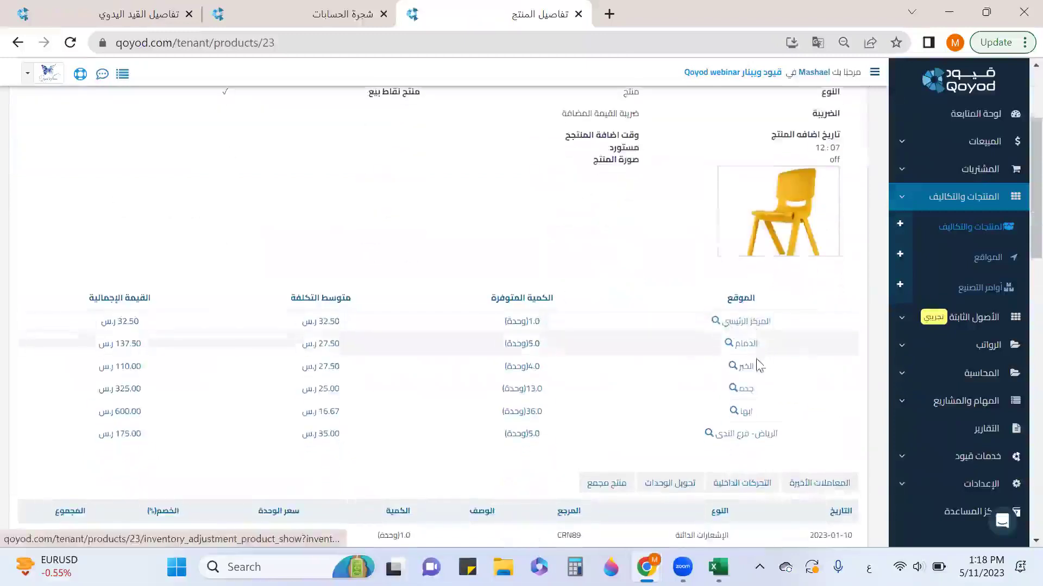
left_click(738, 437)
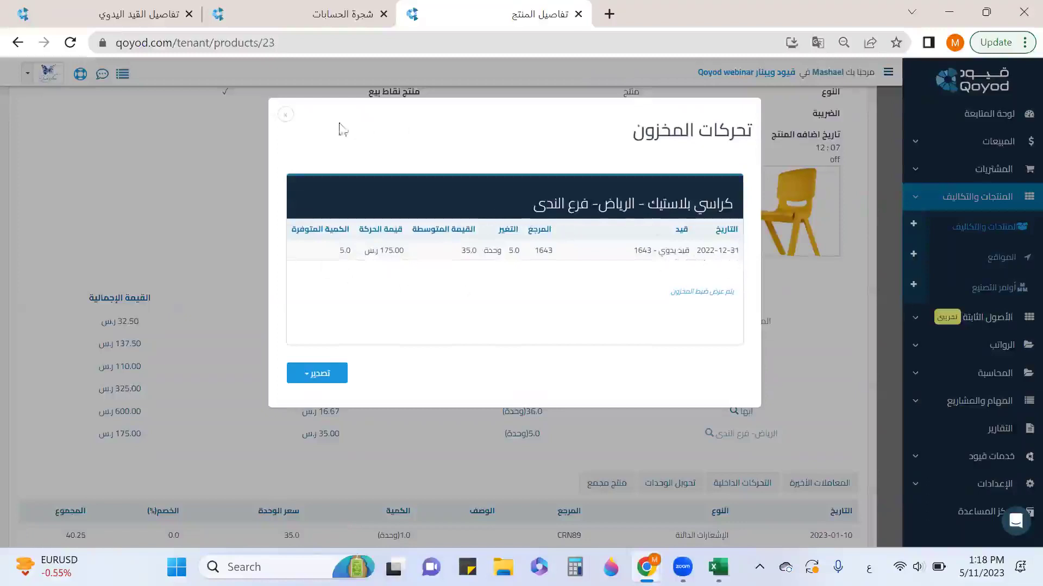
left_click(285, 115)
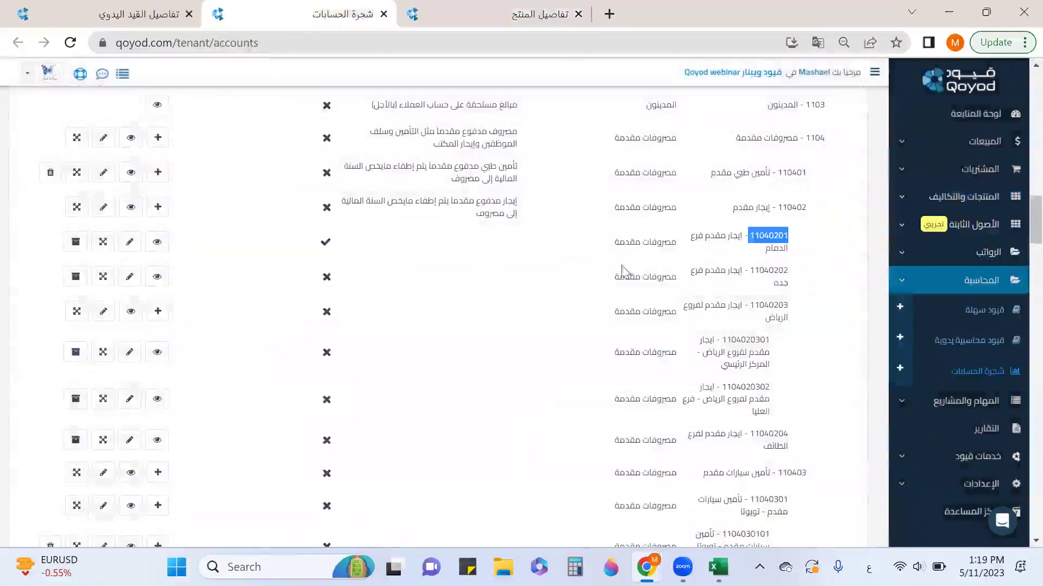
Return from the product opening balance entry to the manual entries list and start a customers (العملاء) opening balance
left_click(133, 16)
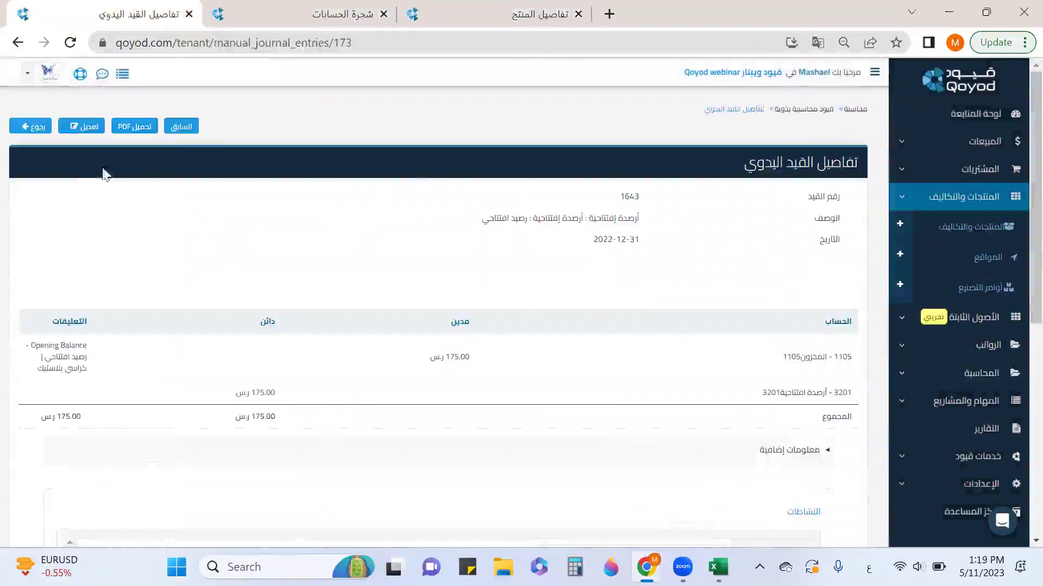
left_click(789, 116)
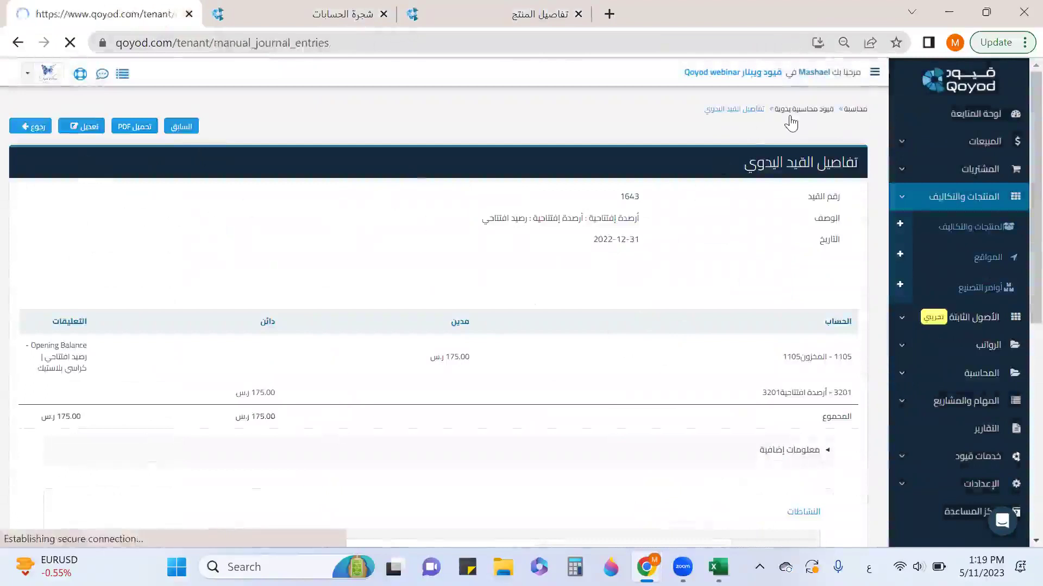
left_click(155, 124)
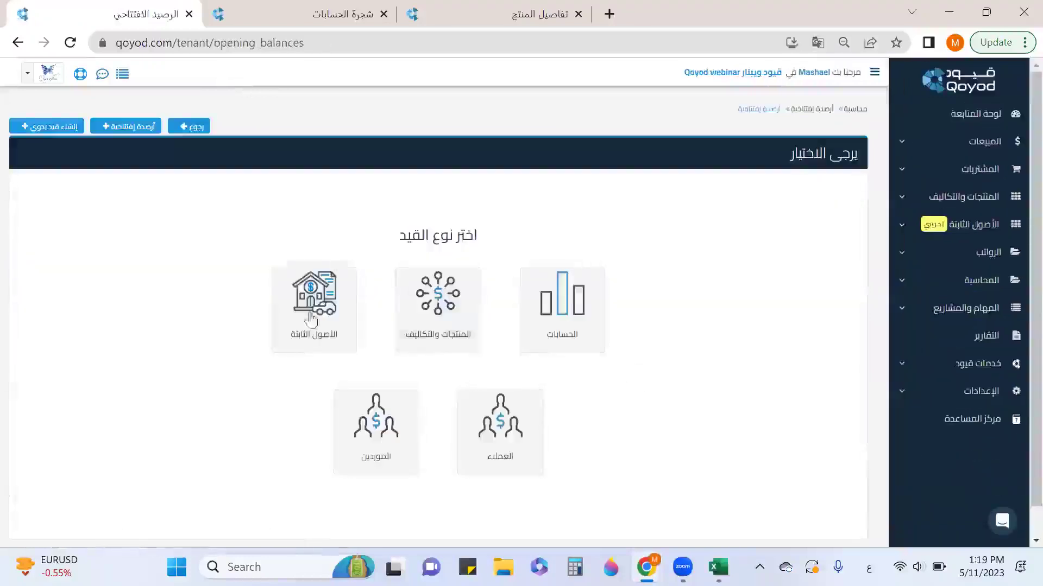
left_click(525, 448)
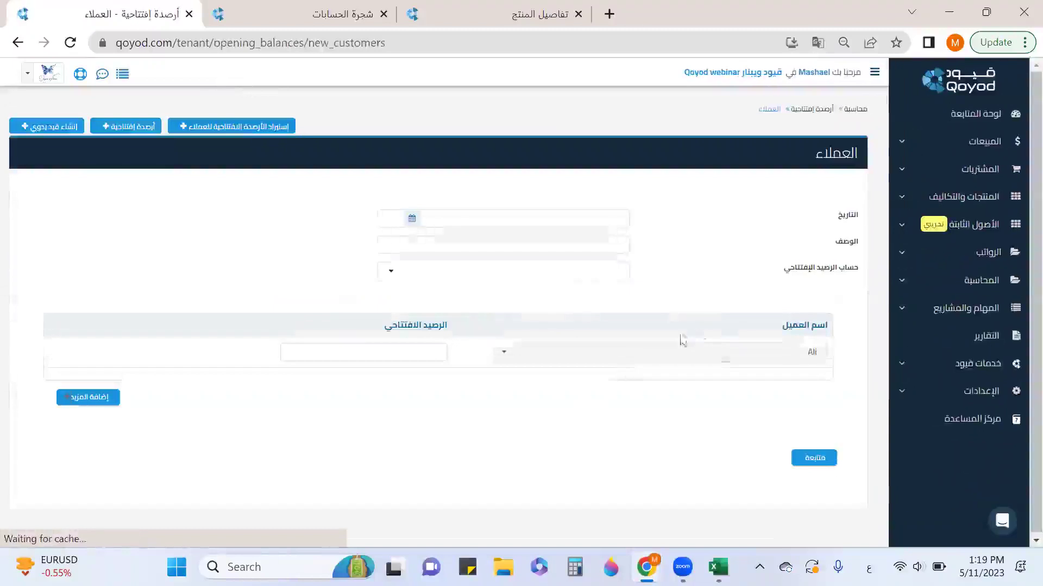
Check the customer name choices on the customers (العملاء) opening balance form and return to the opening balance types
left_click(722, 354)
left_click(548, 450)
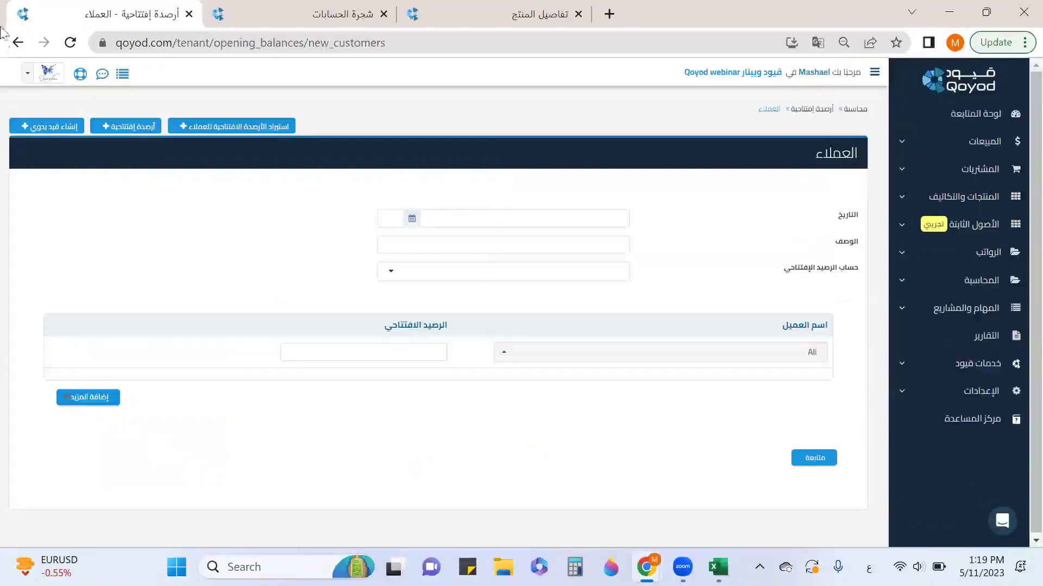
left_click(18, 46)
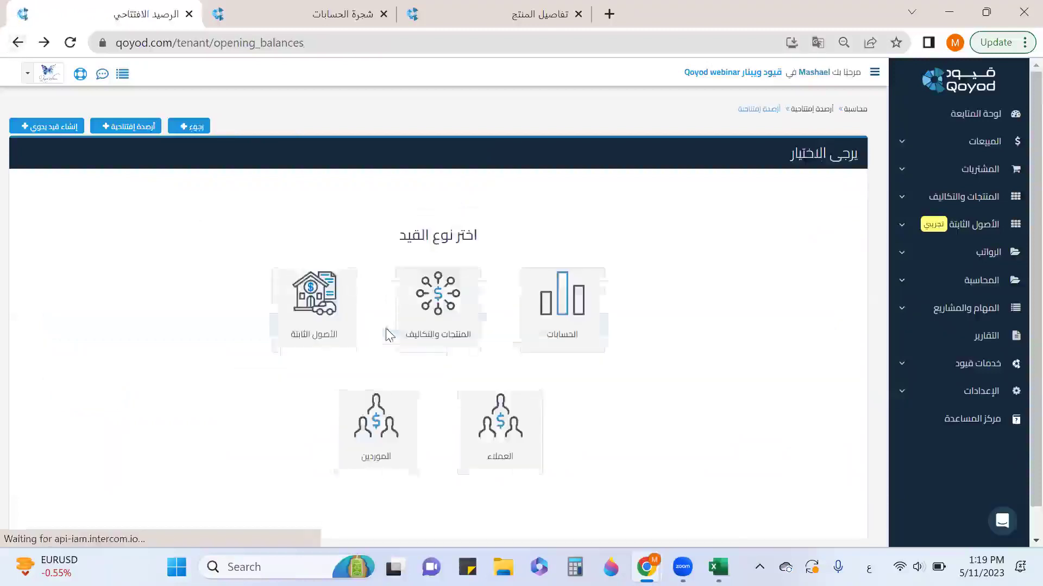
Open the suppliers (الموردين) opening balance form, check its supplier name choices, and return to the opening balance types
left_click(373, 438)
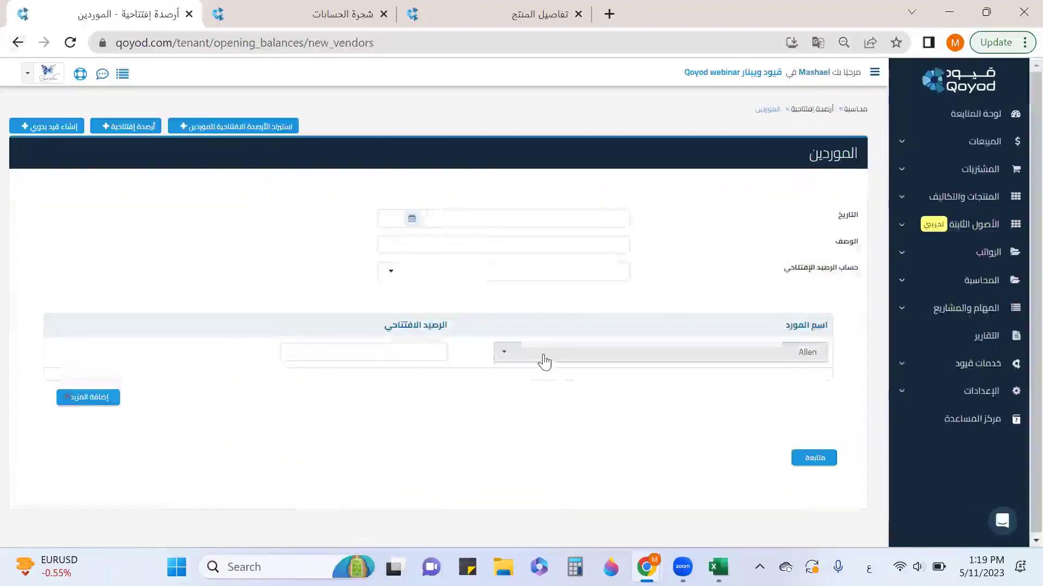
left_click(543, 354)
left_click(428, 352)
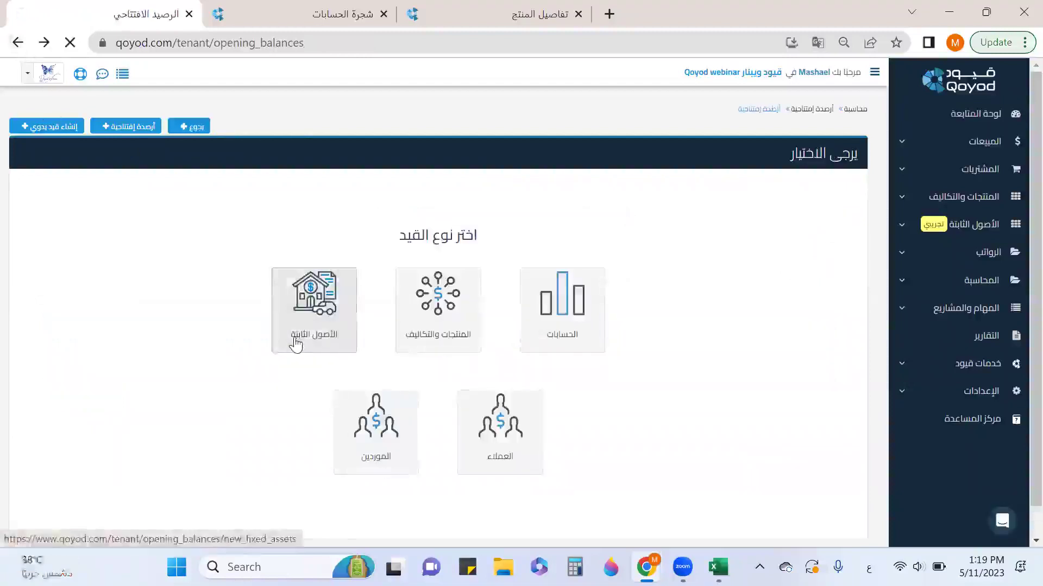
Start a fixed assets (الأصول الثابتة) opening balance with both the entry date and last depreciation date set to 2022-12-31
left_click(296, 346)
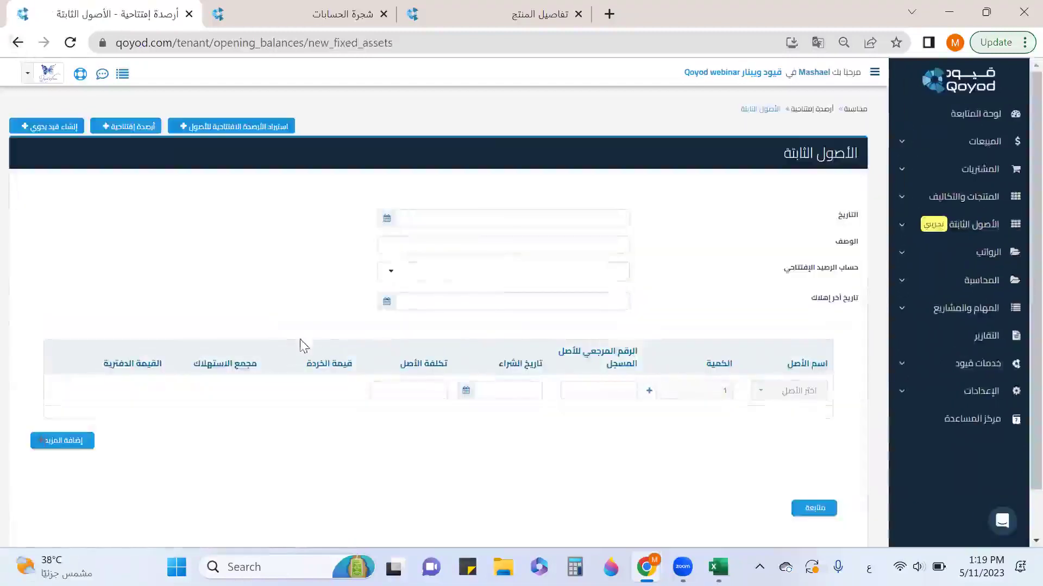
left_click(559, 217)
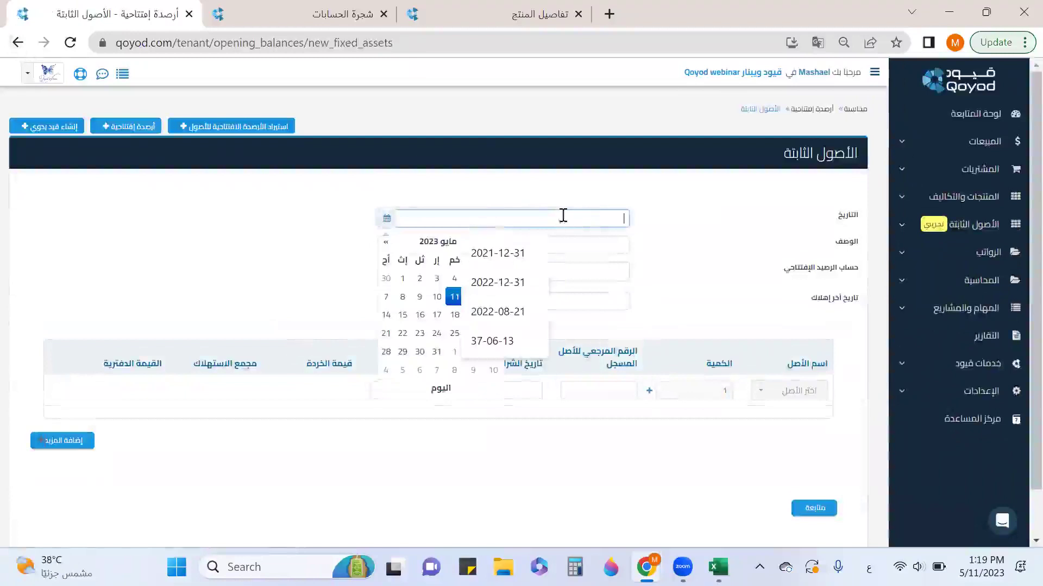
left_click(521, 281)
left_click(603, 301)
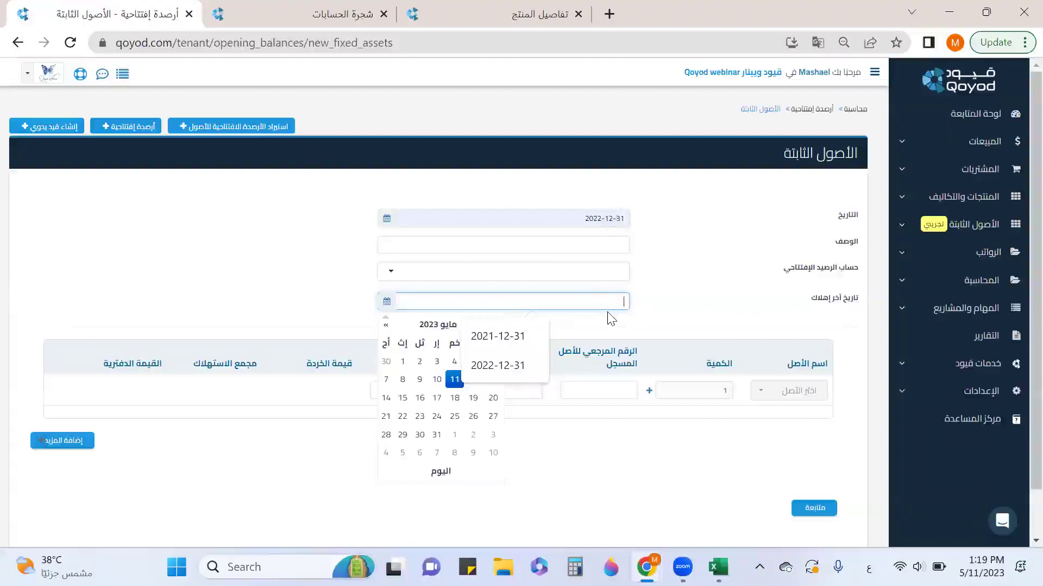
left_click(510, 367)
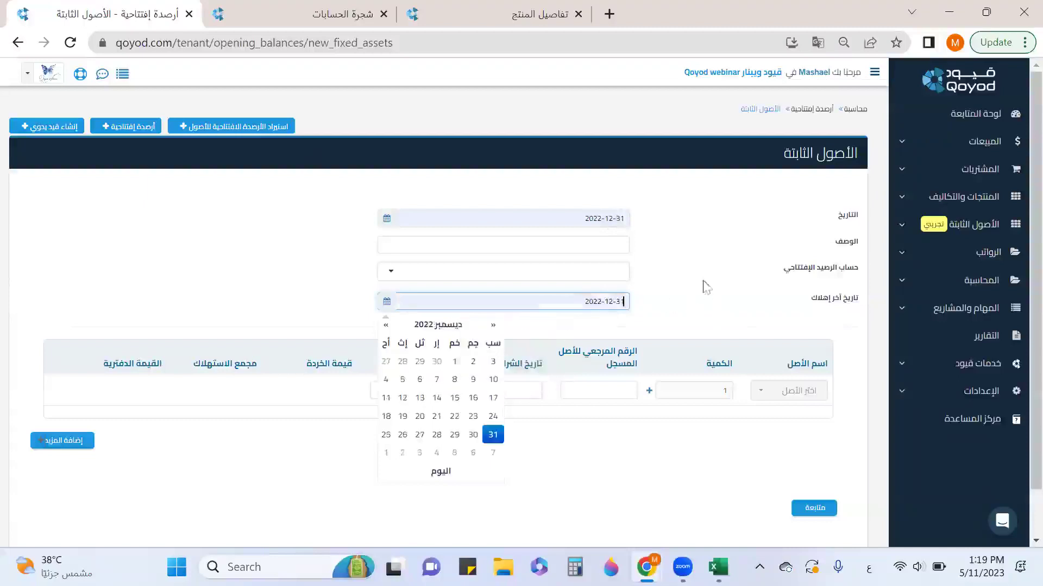
left_click(766, 421)
Select the asset لاب توب لينوفو, set its purchase date to 2023-03-15, and check the salvage value and accumulated depreciation fields
left_click(770, 390)
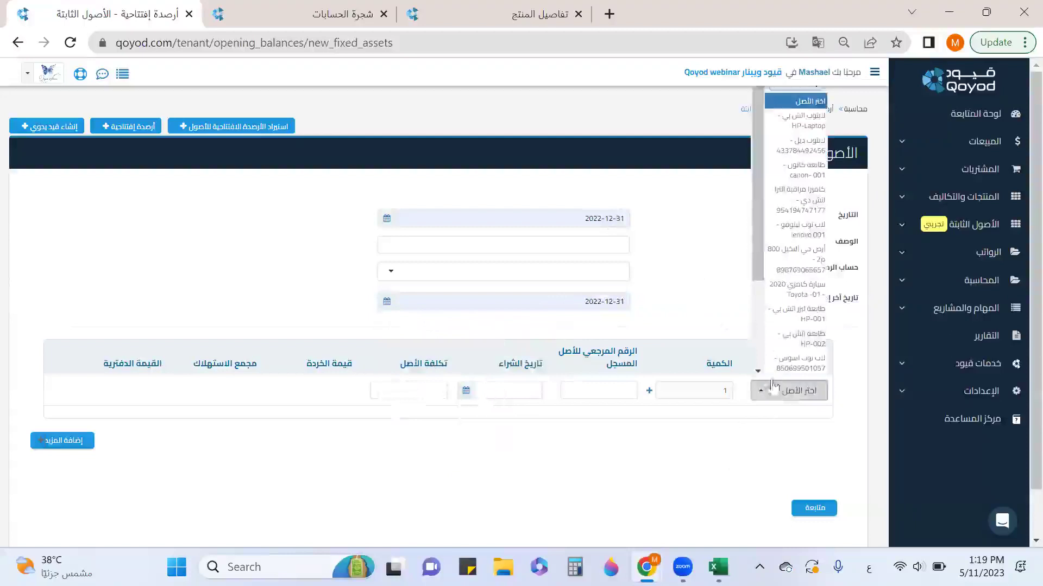
left_click(796, 229)
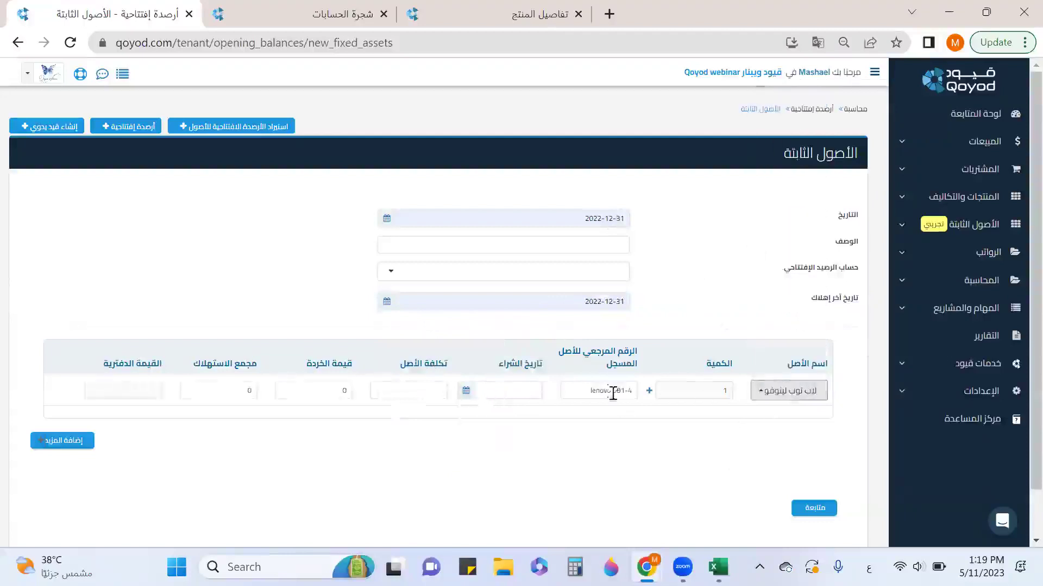
left_click(516, 398)
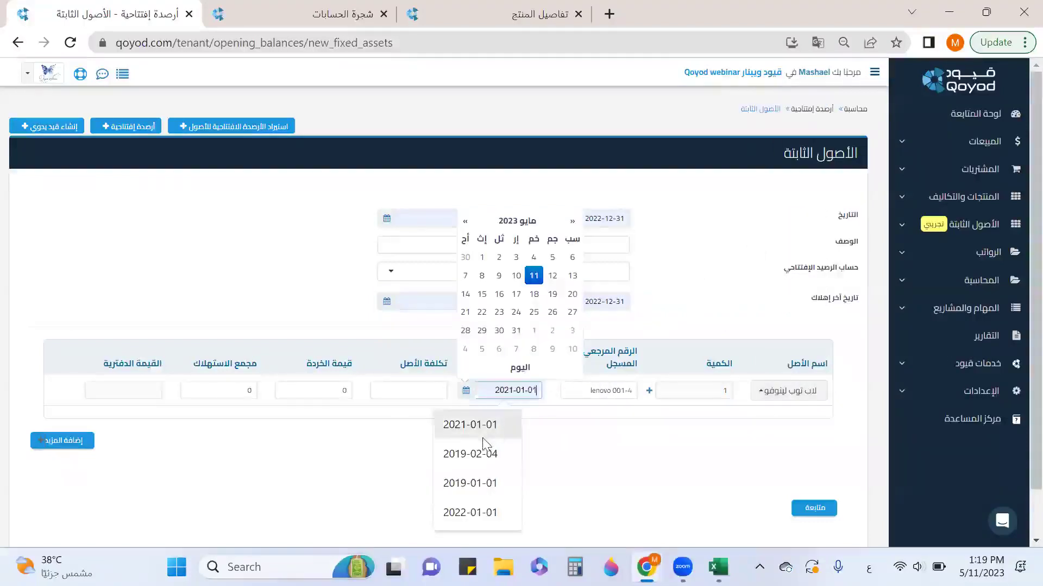
double_click(464, 222)
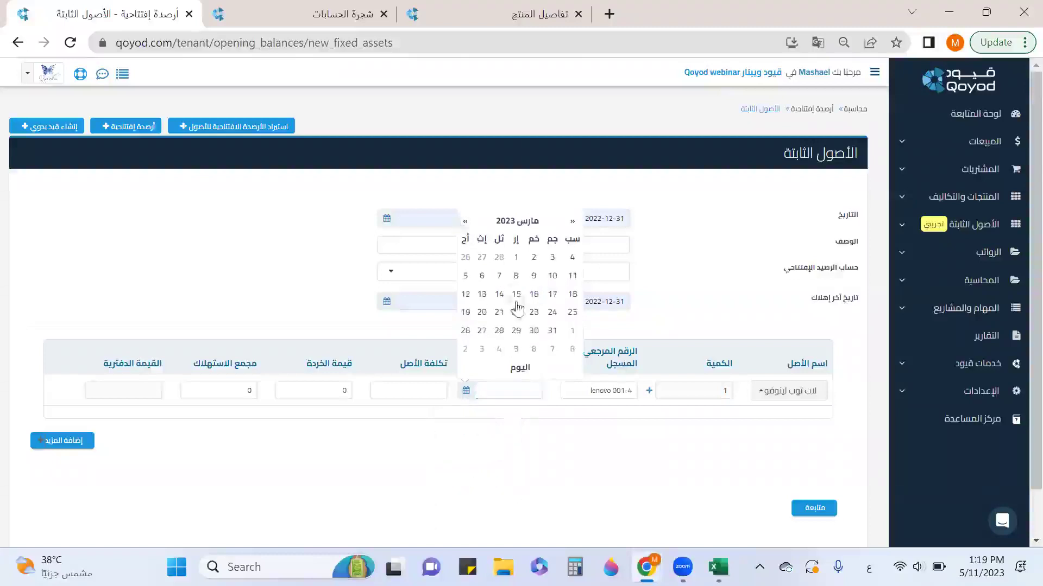
left_click(517, 296)
left_click(330, 391)
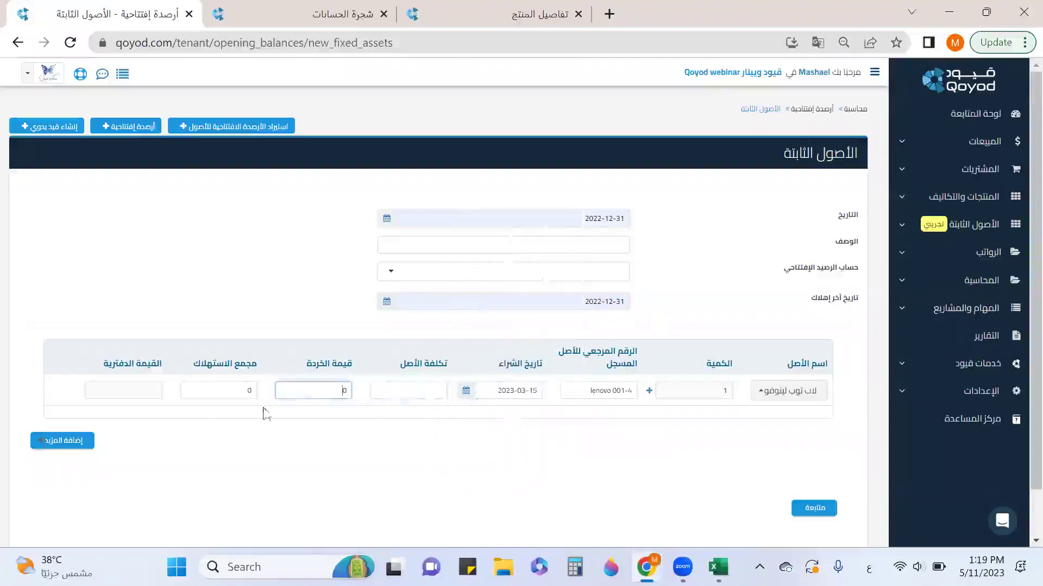
left_click(223, 390)
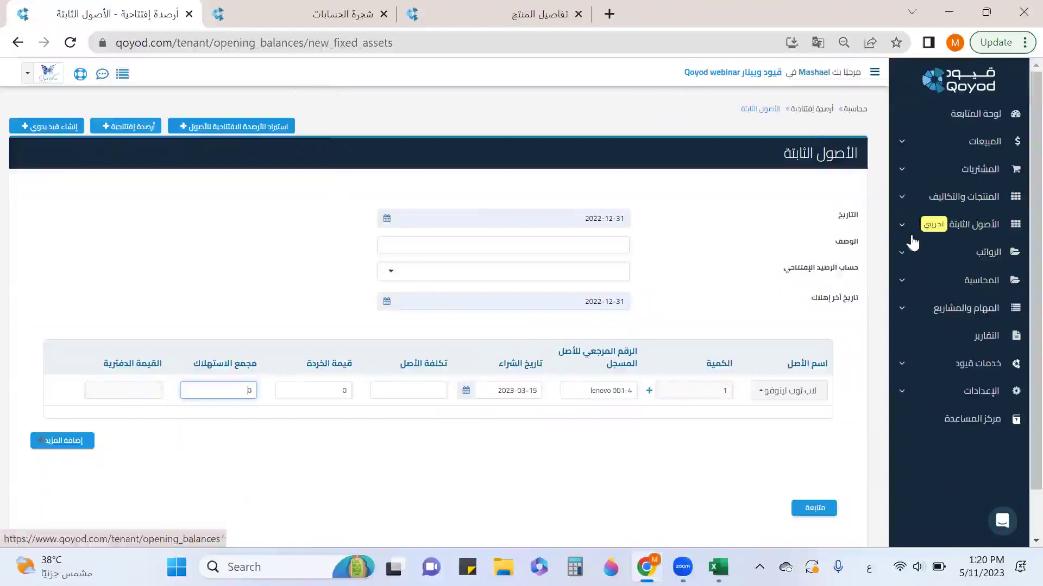
Leave the fixed assets opening balance unsaved, view the manual entries list, and open the easy entries list (قيود سهلة)
left_click(819, 109)
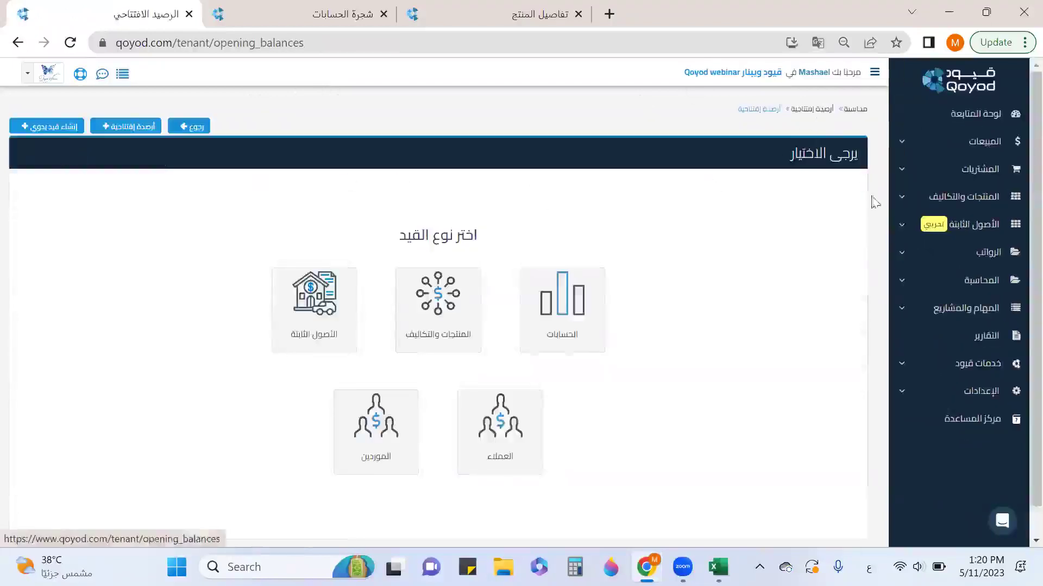
left_click(945, 282)
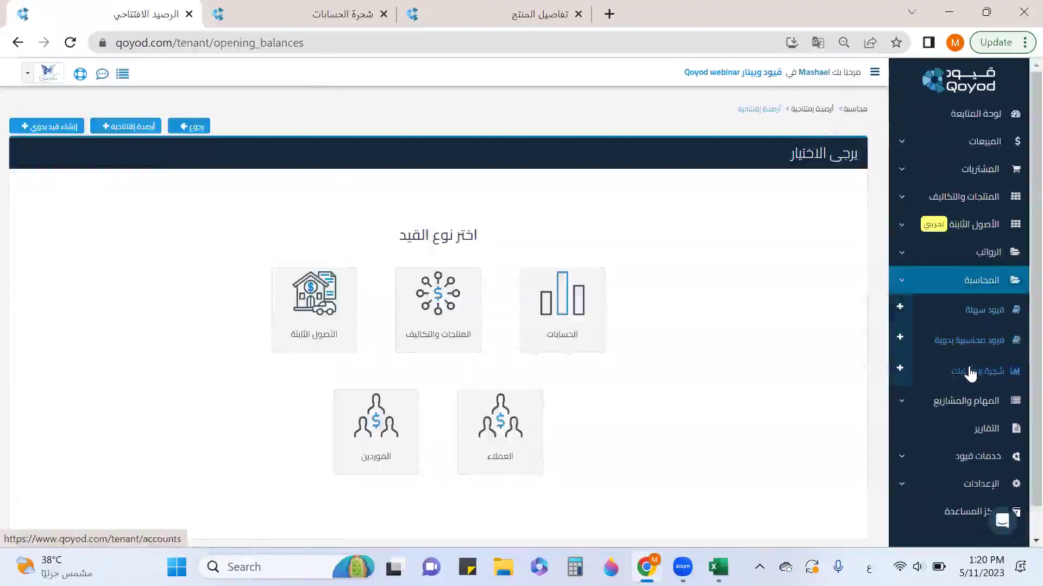
left_click(971, 341)
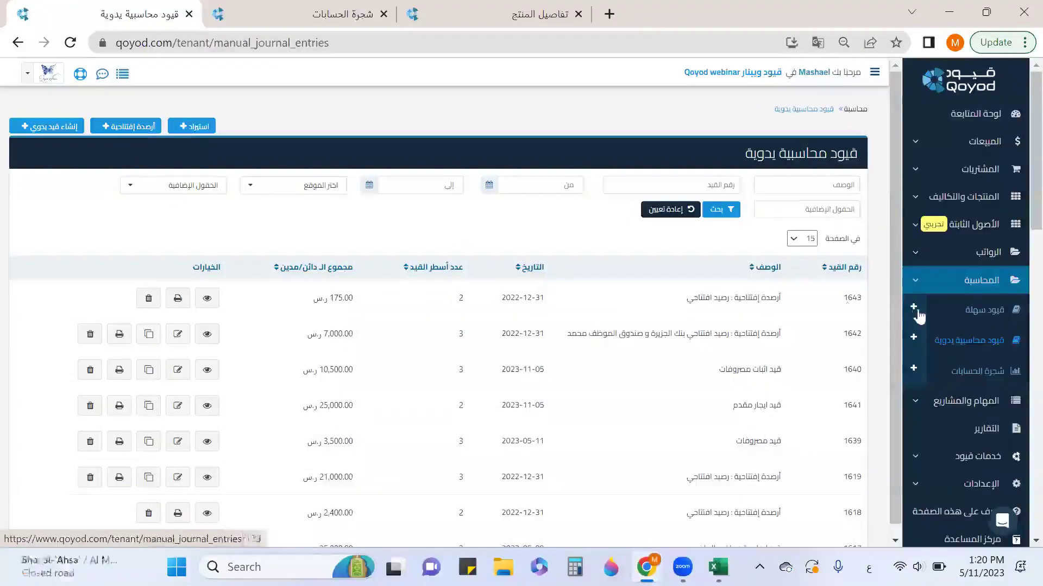
left_click(969, 314)
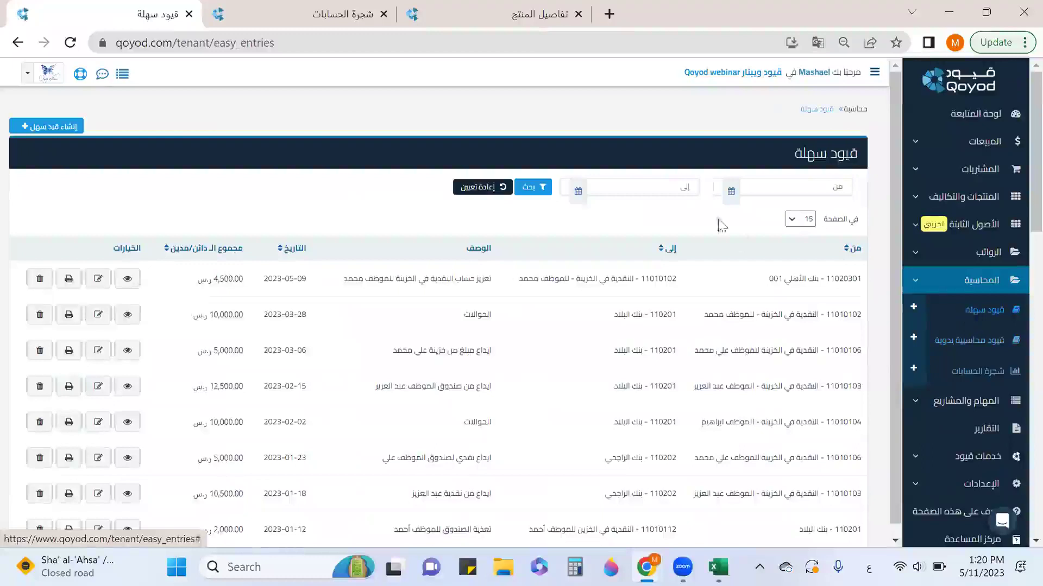
Close the product details and chart of accounts browser tabs and start a new easy entry (إنشاء قيد سهل)
left_click(577, 14)
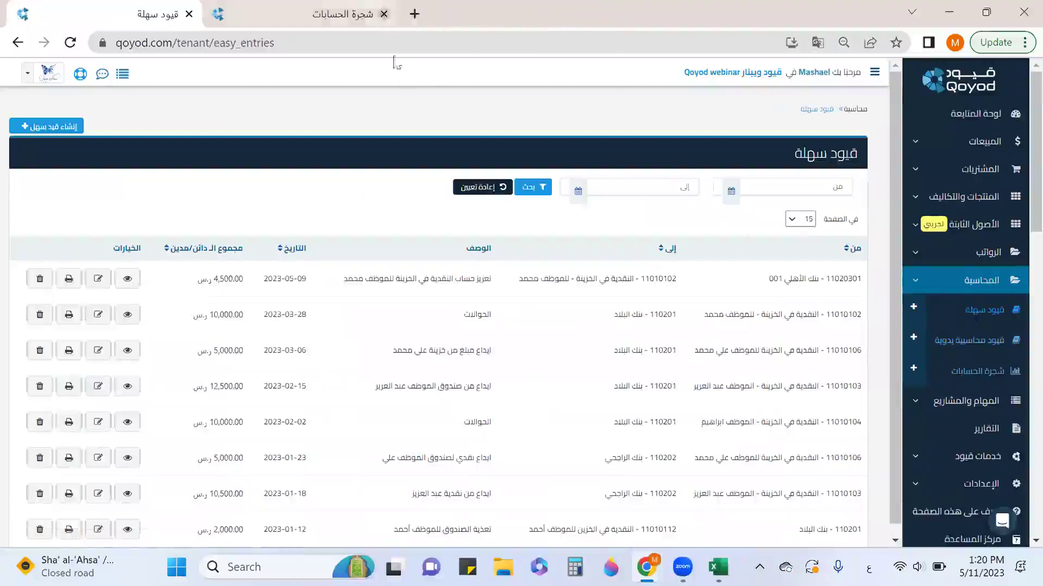
left_click(383, 13)
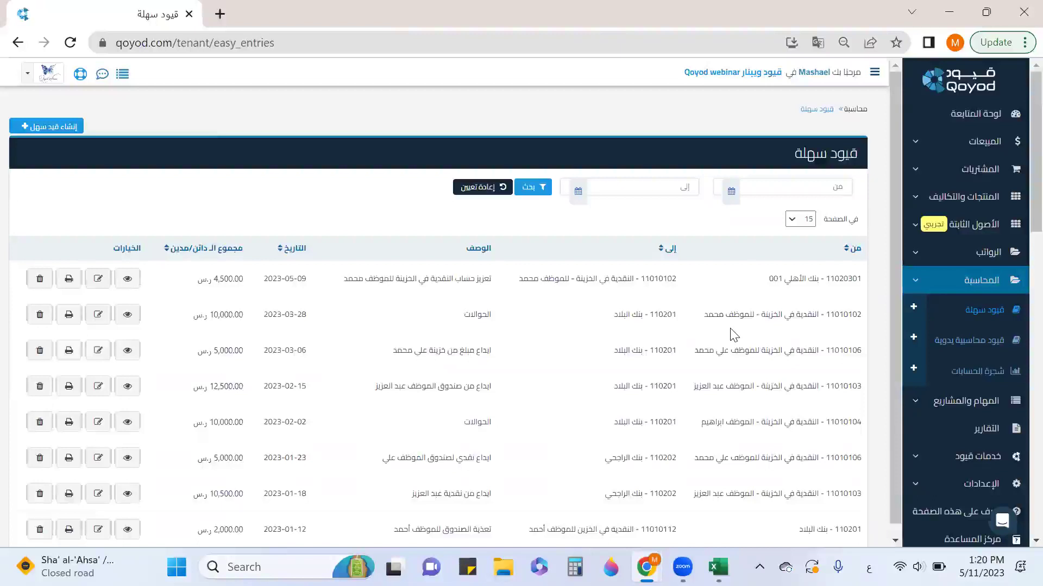
left_click(74, 130)
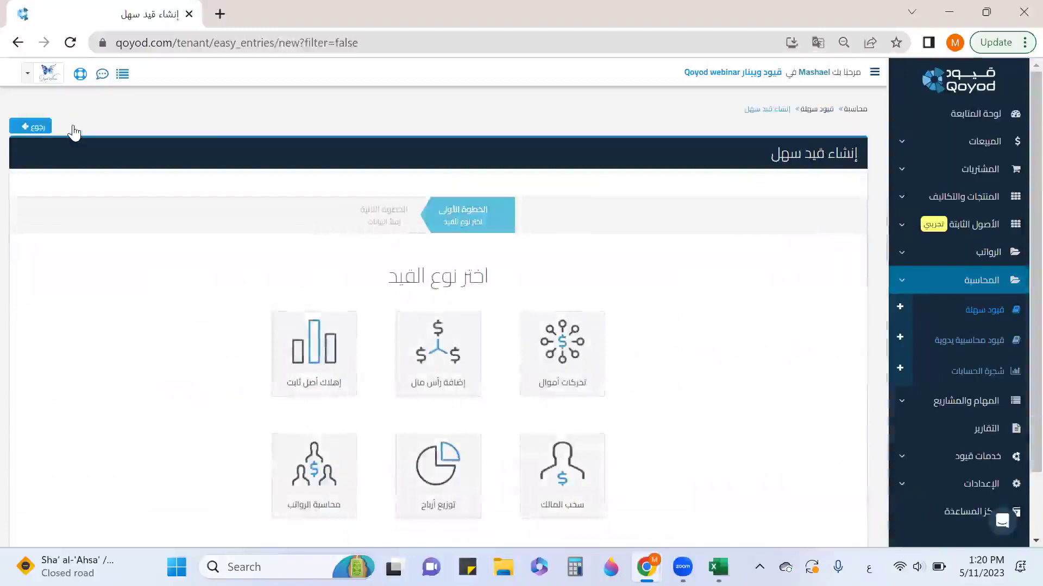
scroll(586, 283, "down", 2)
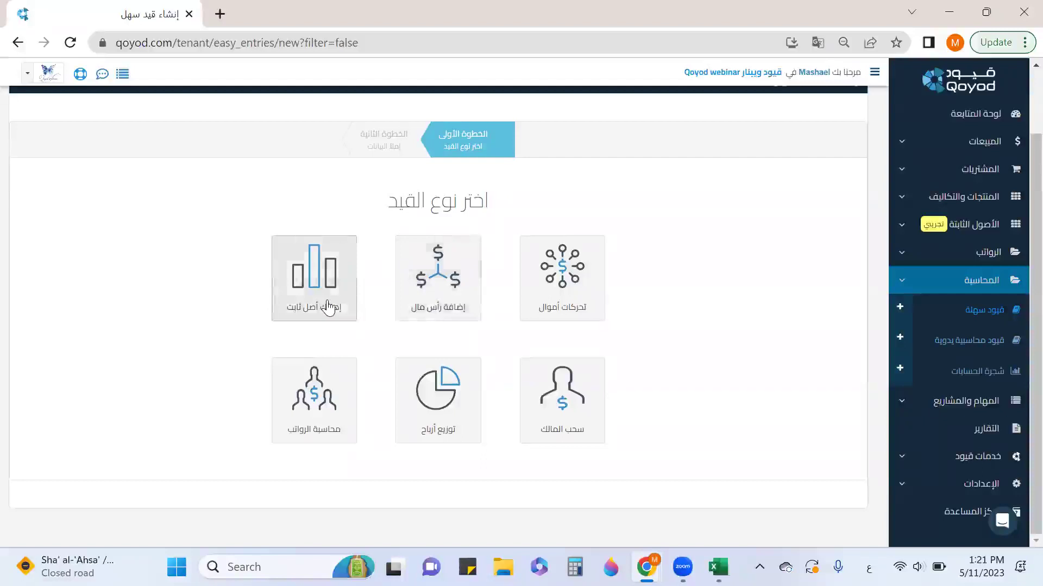
Review the options available under fixed assets (الأصول الثابتة) and payroll (الرواتب)
left_click(932, 224)
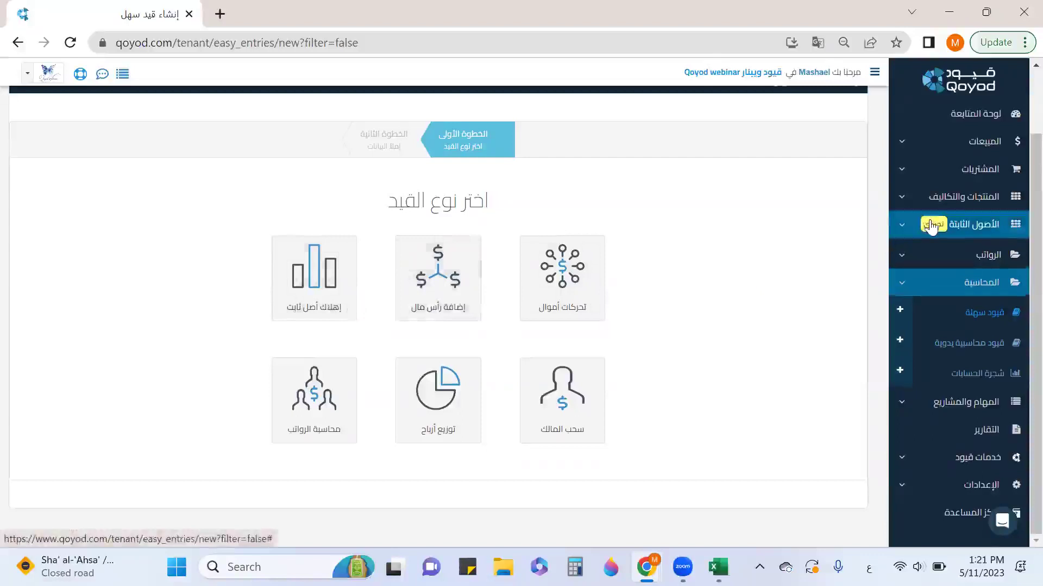
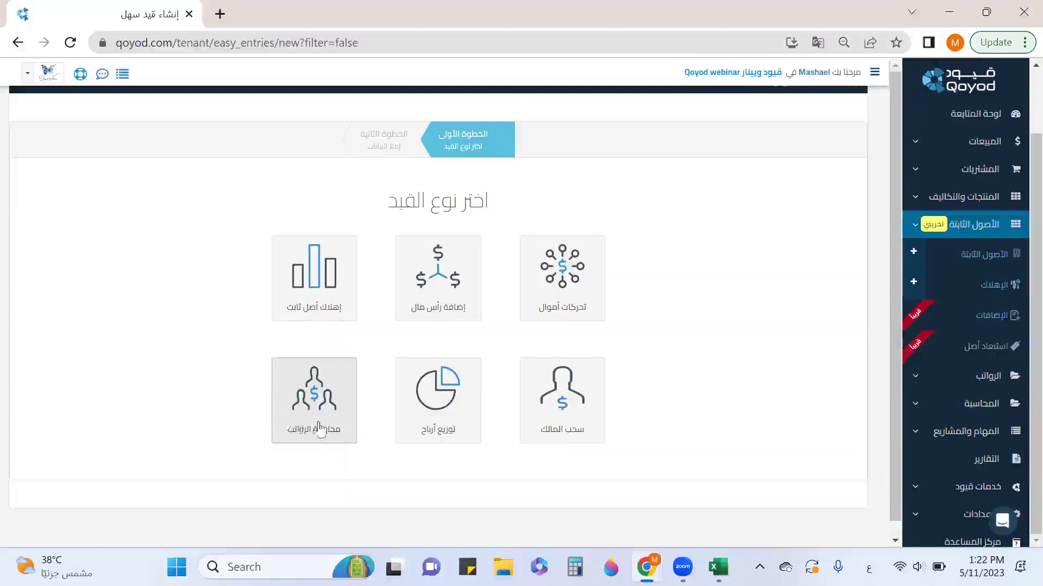
left_click(972, 227)
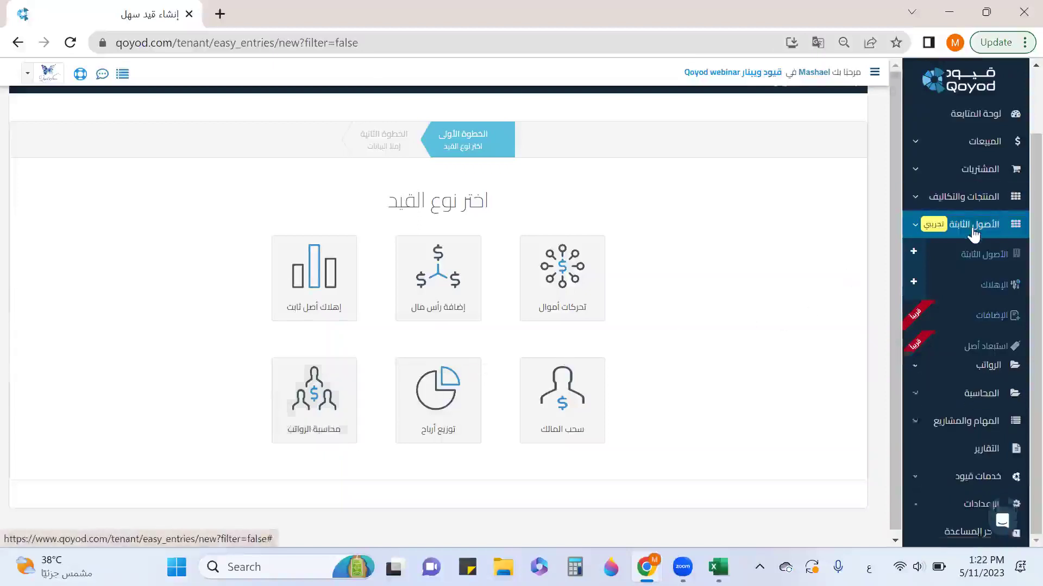
left_click(977, 255)
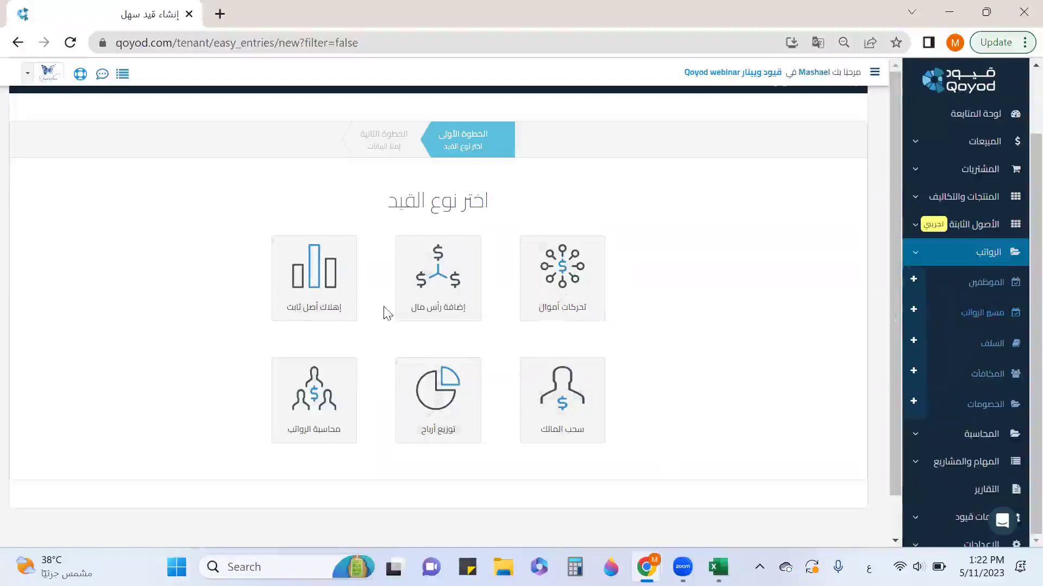
Choose the funds movement entry type (تحركات أموال) and set its source account to the second listed employee cash custody (عهدة نقدية) account
left_click(552, 290)
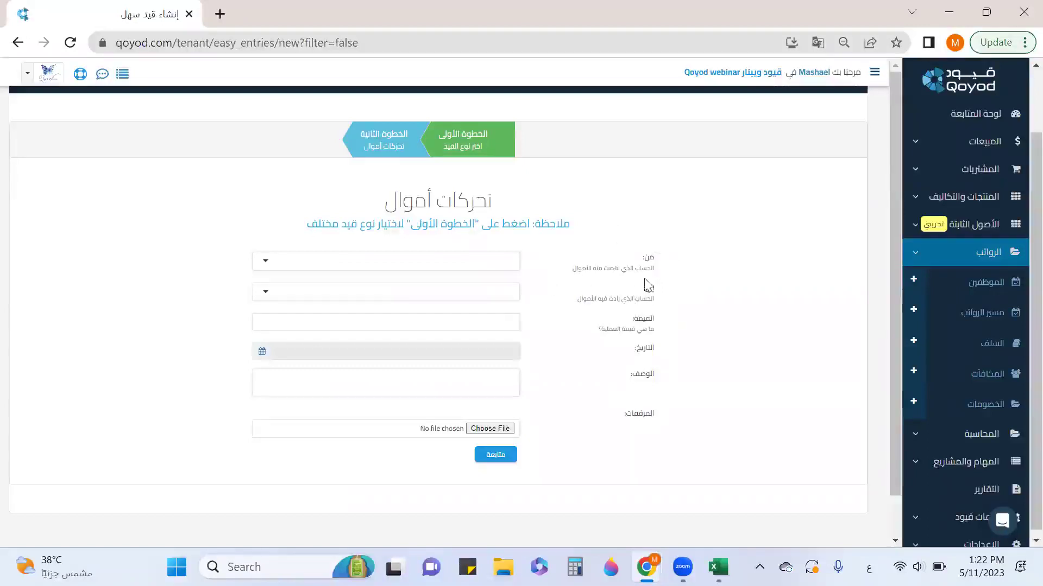
triple_click(614, 271)
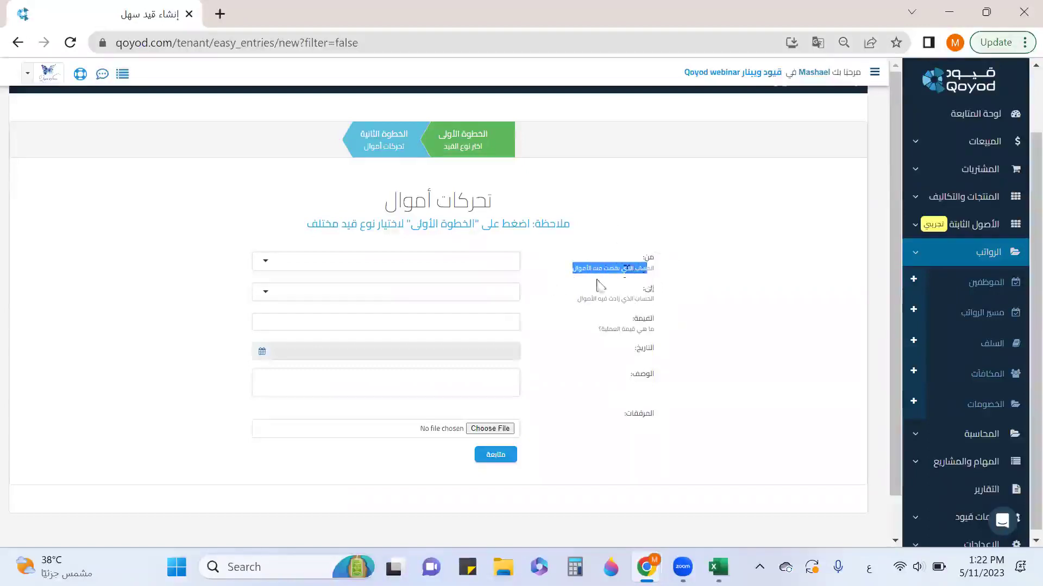
left_click(486, 262)
left_click(486, 262)
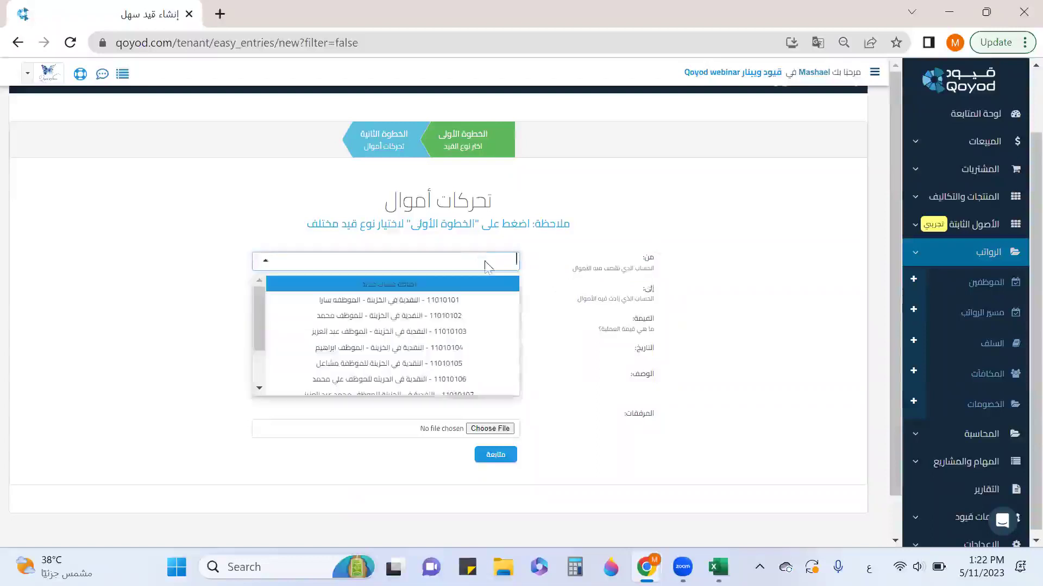
type("نق")
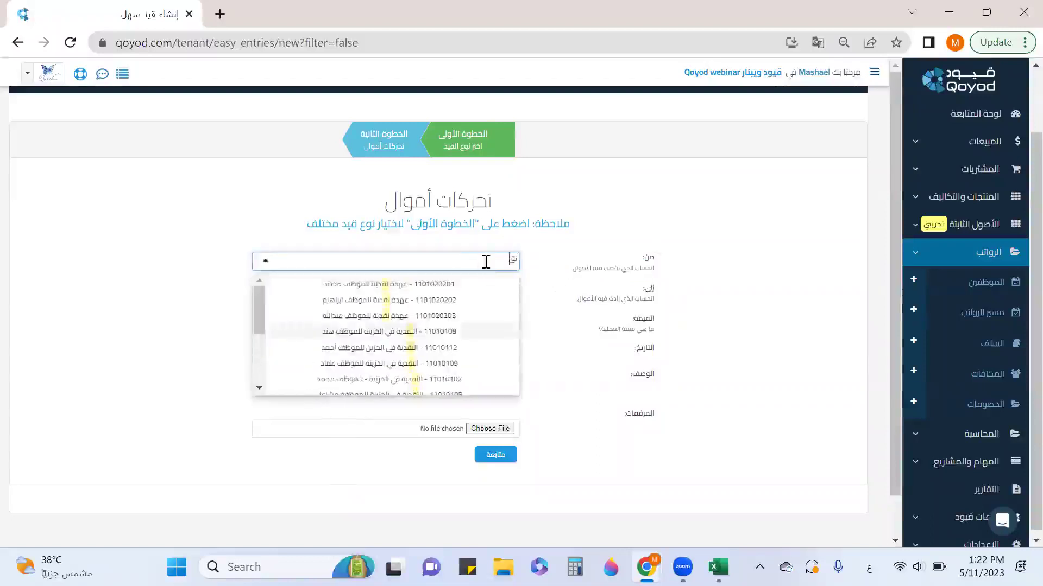
left_click(408, 300)
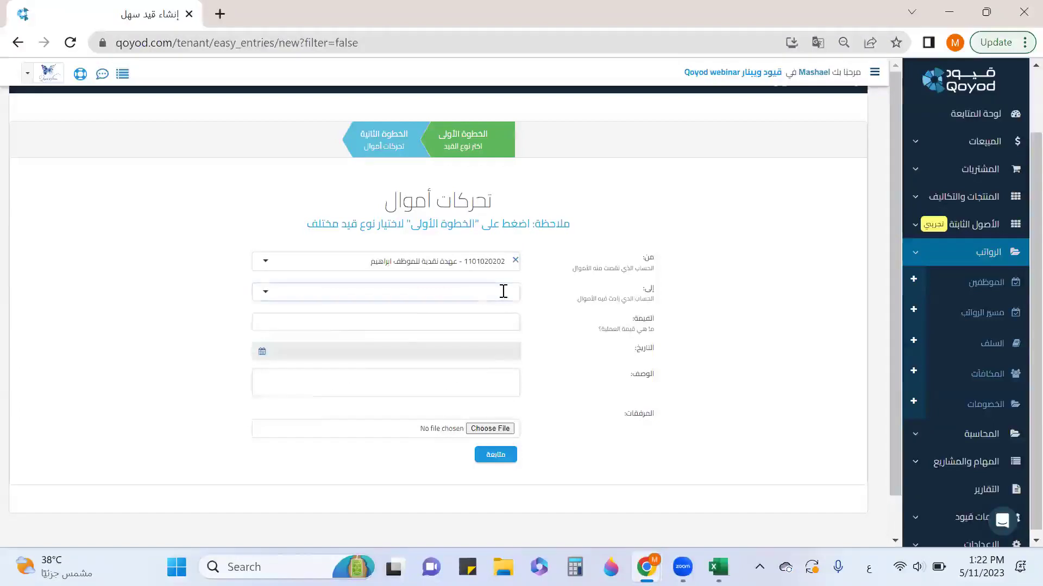
Set the destination account of the funds movement to بنك الراجحي
left_click(503, 292)
type("بن")
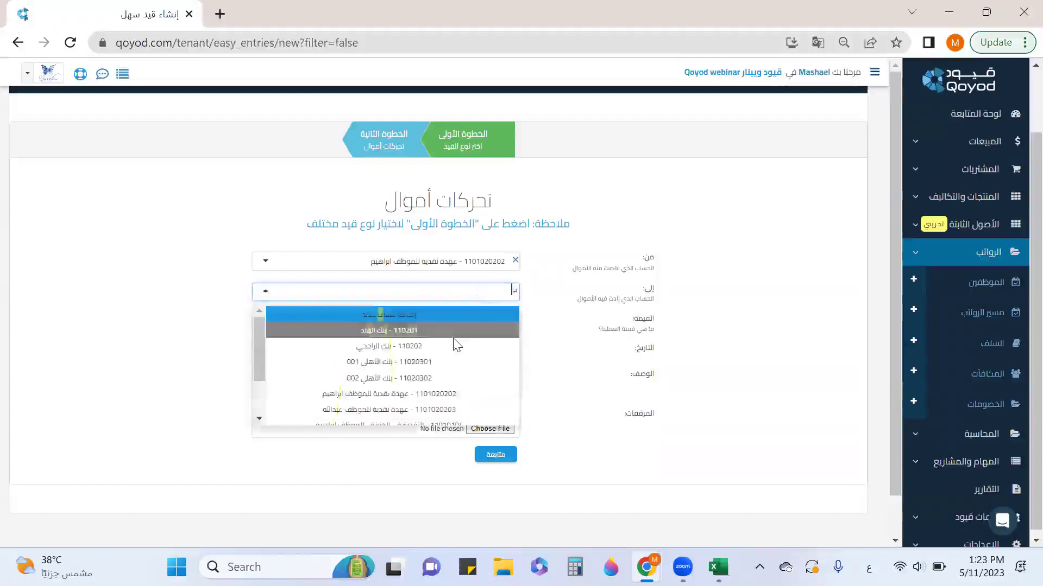
left_click(455, 345)
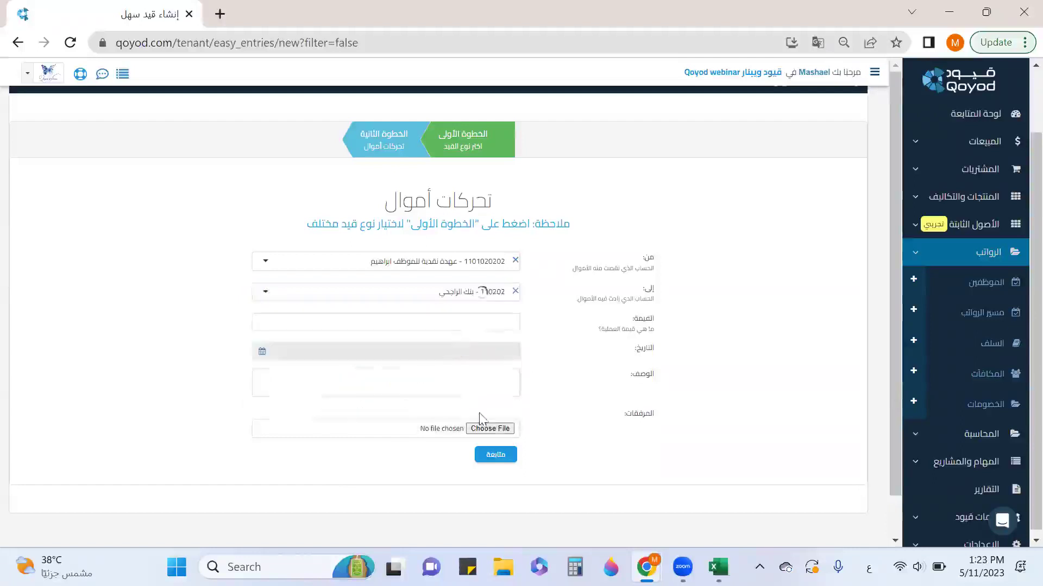
Set the funds movement's amount to 10000 and its date to 2023-05-11
left_click(505, 328)
type("10000")
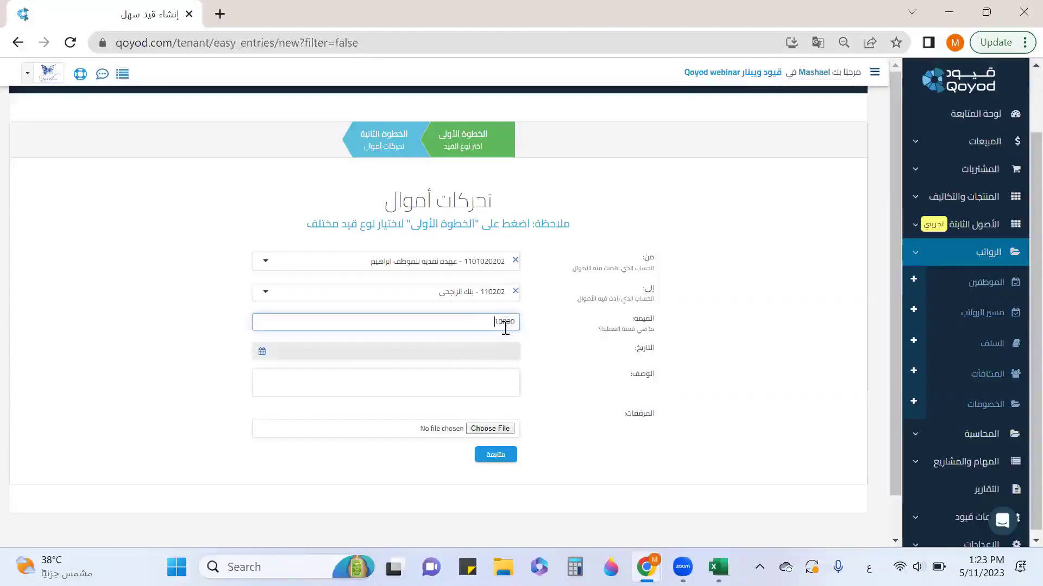
left_click(496, 348)
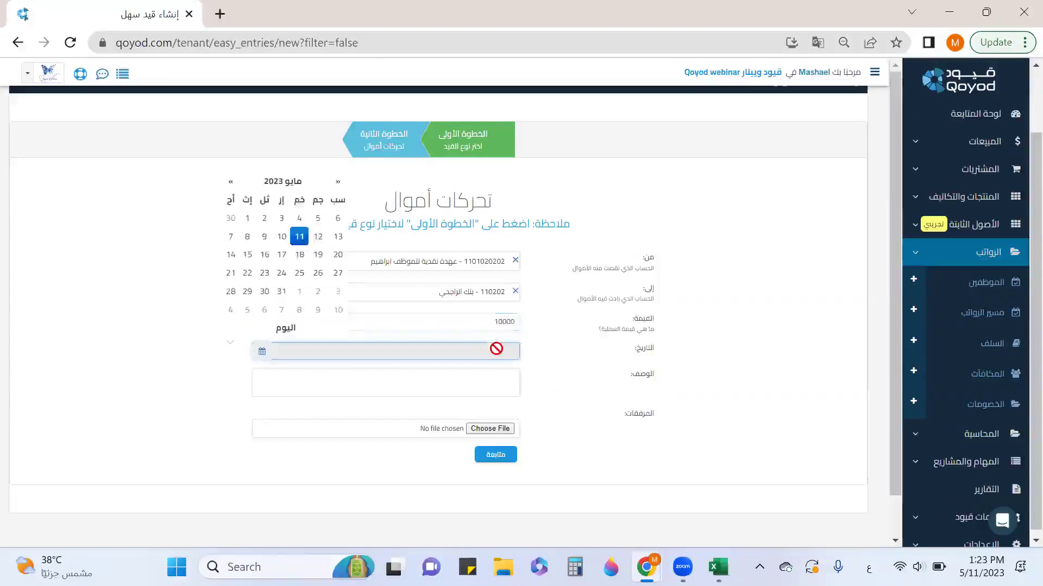
left_click(303, 242)
Describe the funds movement as a cash deposit from the employee's fund (ايداع نقدي من صندوق الموظف) with the employee's name, and save the entry
left_click(499, 384)
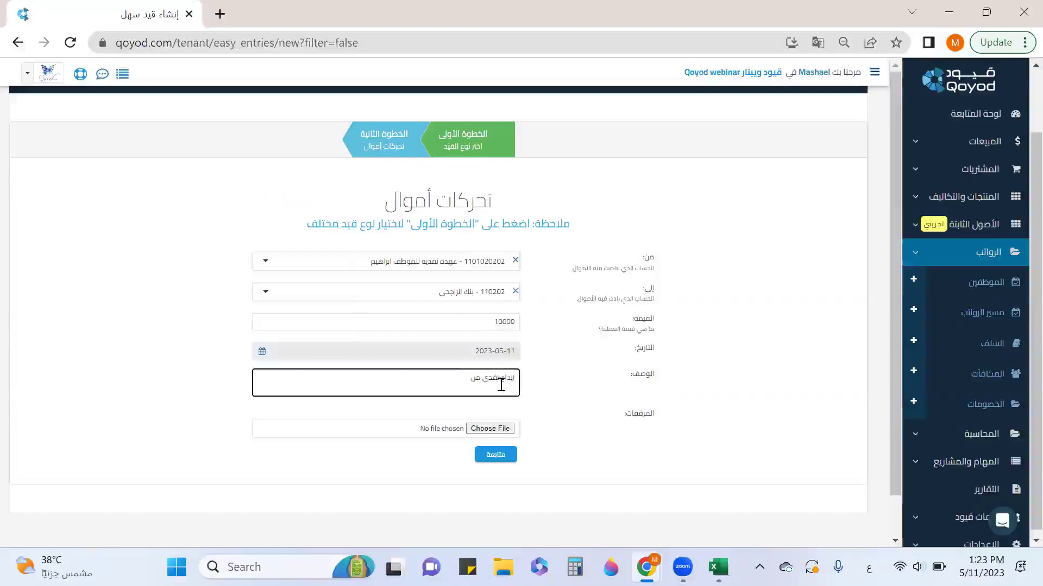
type("الموظف ابراهيم")
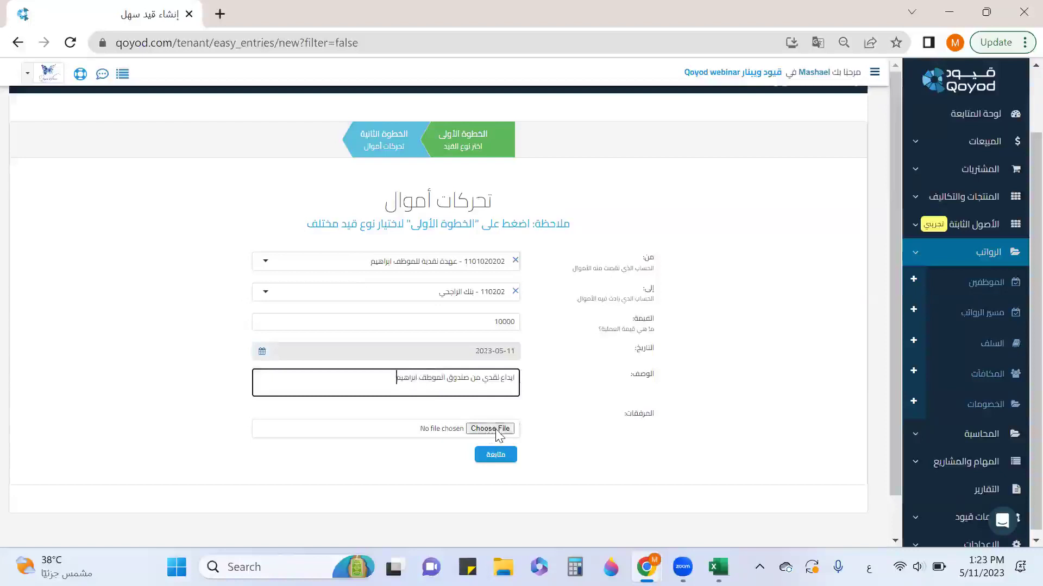
scroll(559, 310, "down", 1)
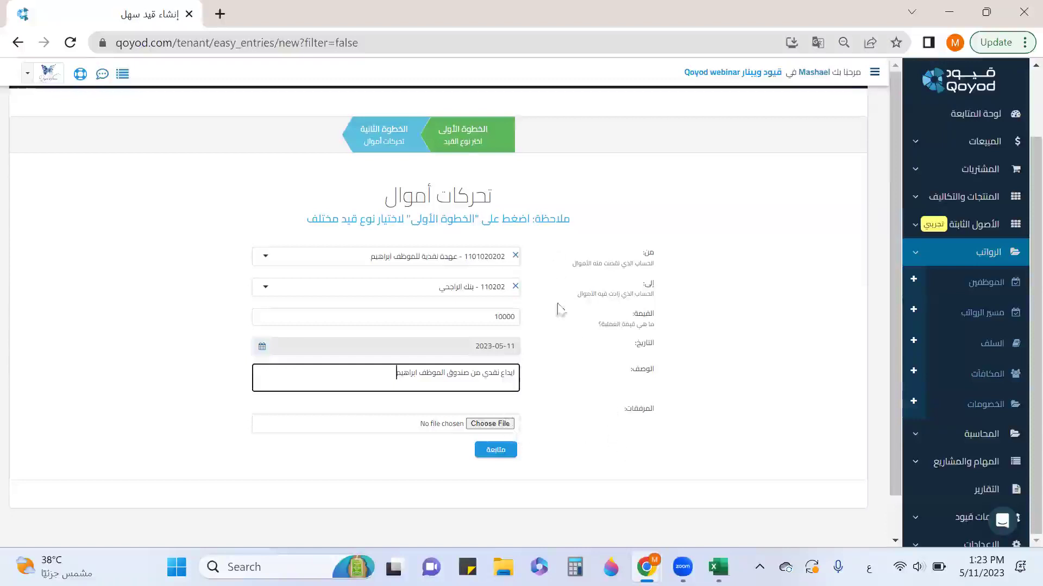
left_click(508, 448)
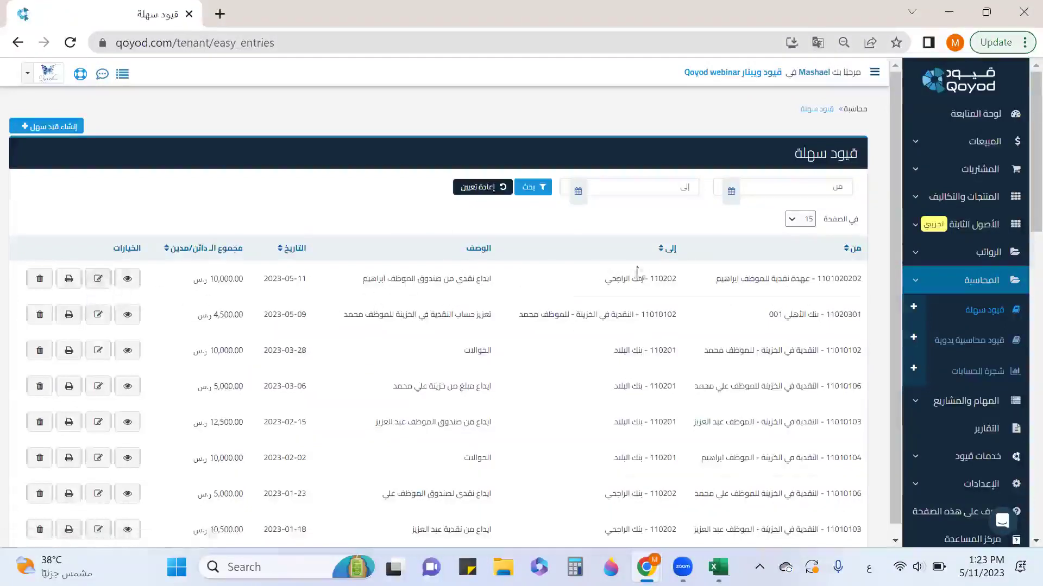
Edit the new easy entry dated 2023-05-11 to use بنك البلاد (110201) as its destination account, and save it
left_click(92, 284)
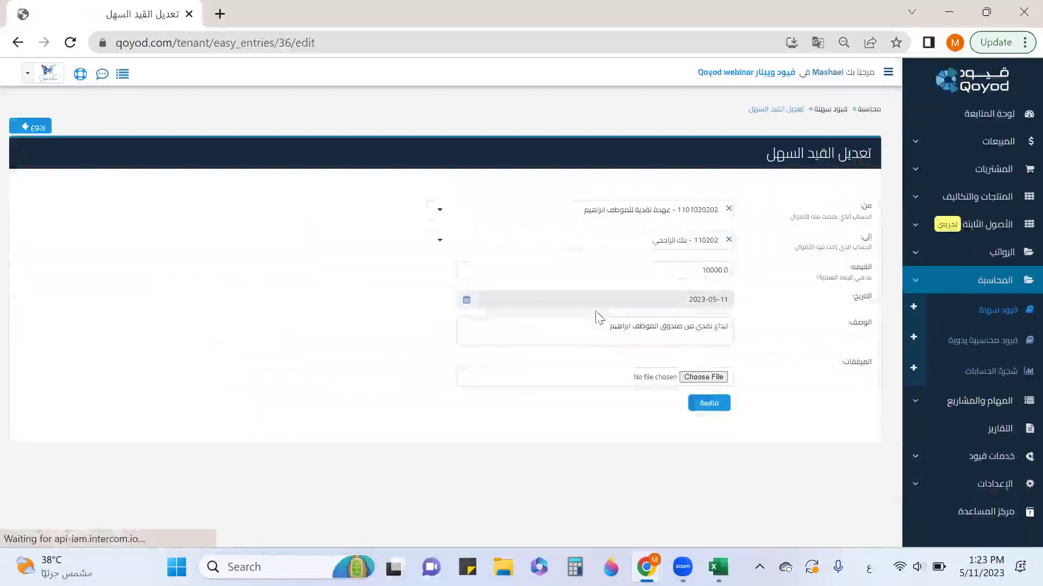
left_click(690, 240)
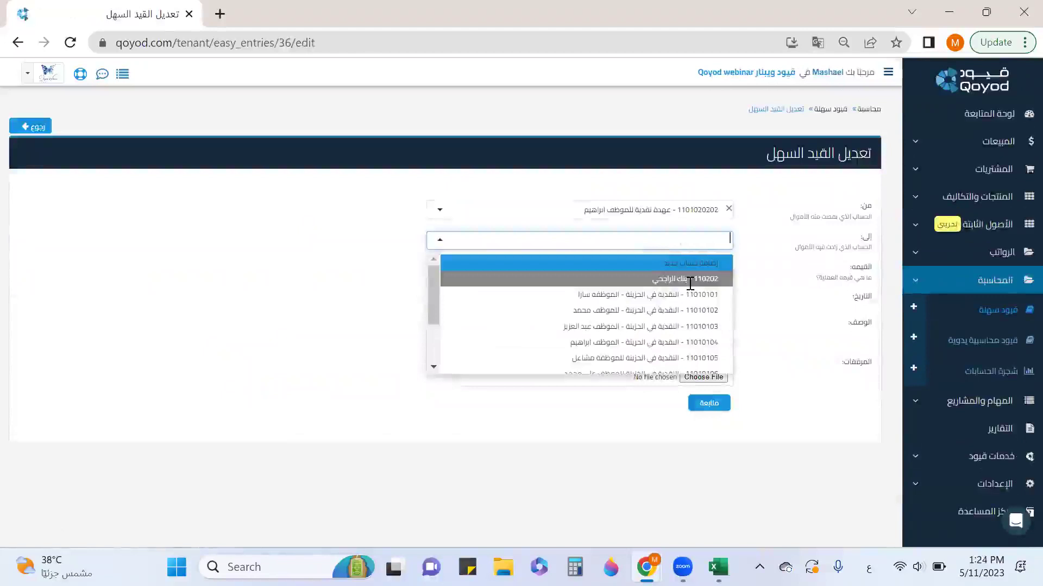
type("ب")
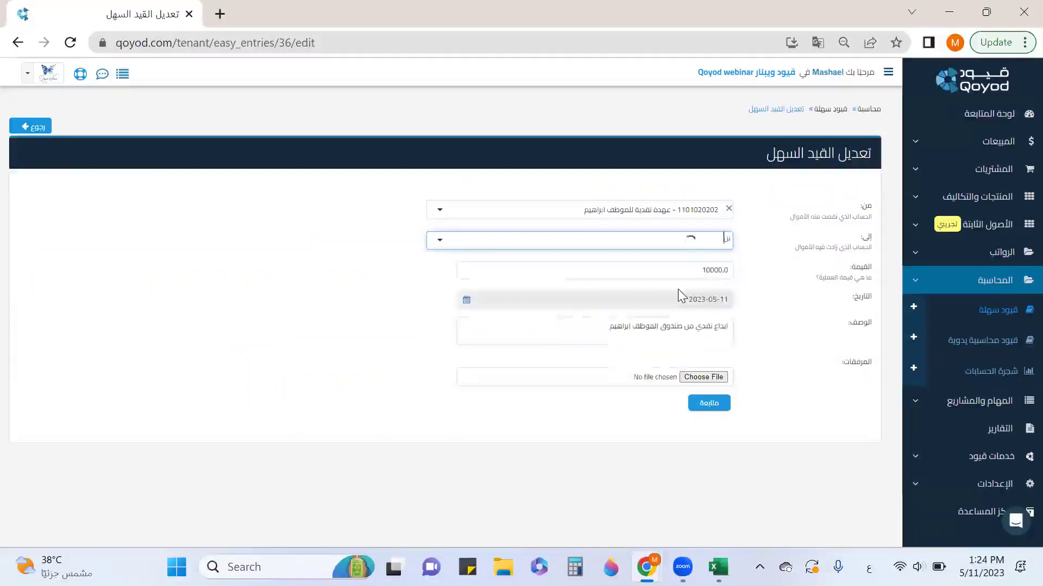
key("Down")
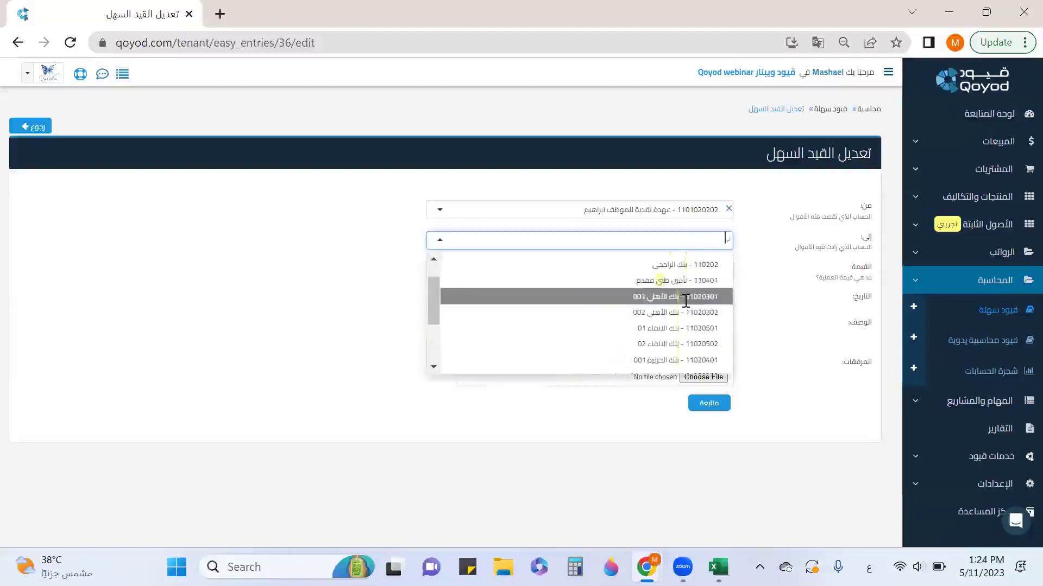
left_click(684, 281)
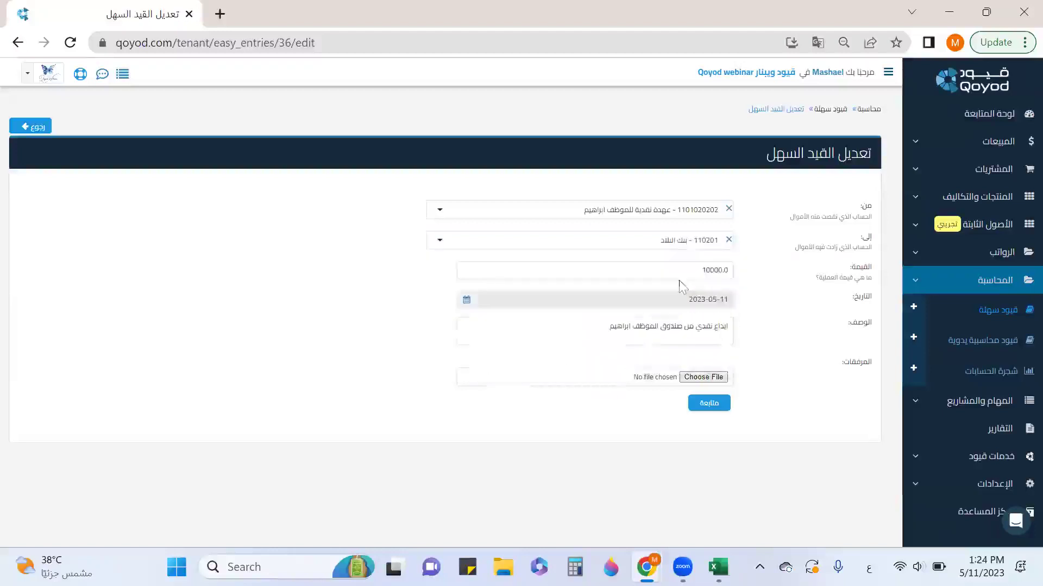
left_click(712, 404)
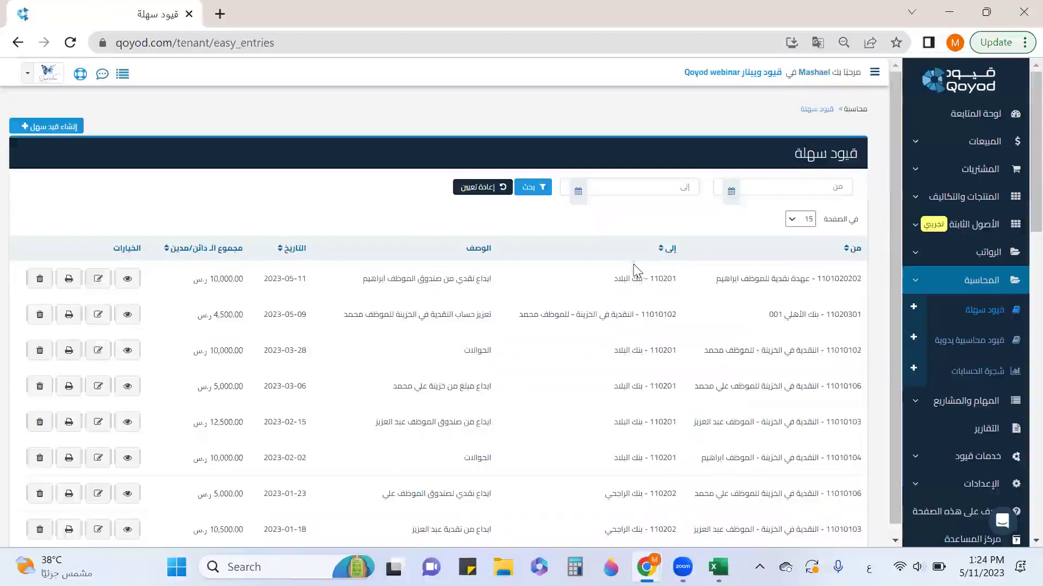
Open the details of the edited easy entry and review its account lines and activity log
left_click(127, 279)
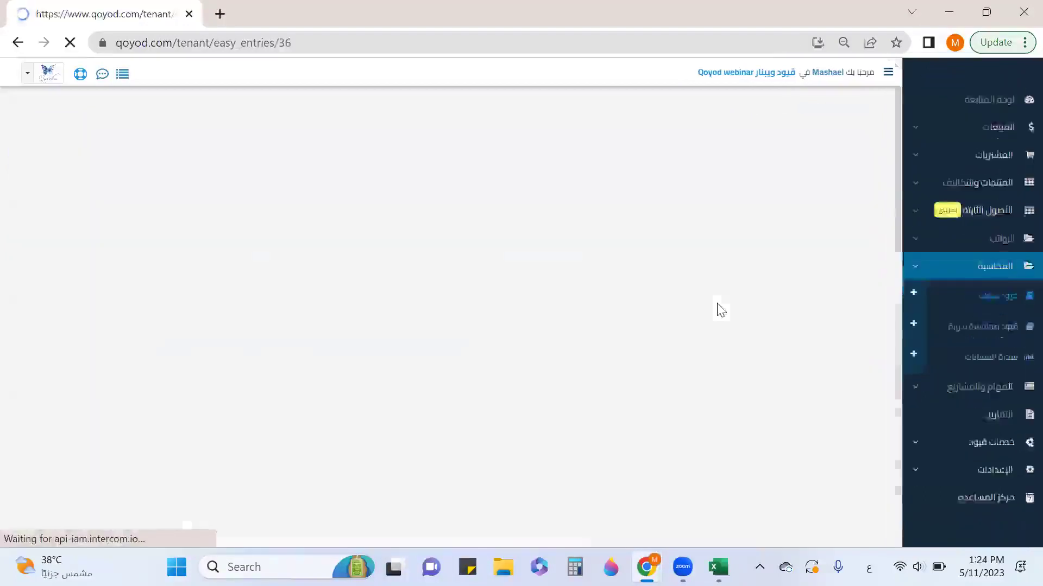
scroll(760, 304, "down", 1)
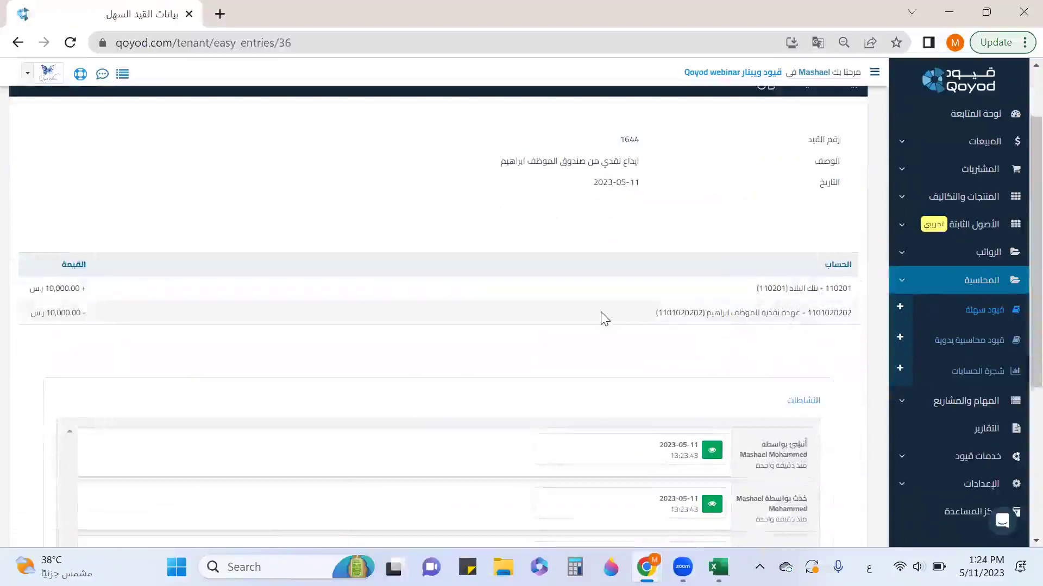
Open the journal report (دفتر القيود) from the reports page in a new browser tab and locate the new easy entry at its end
left_click(902, 293)
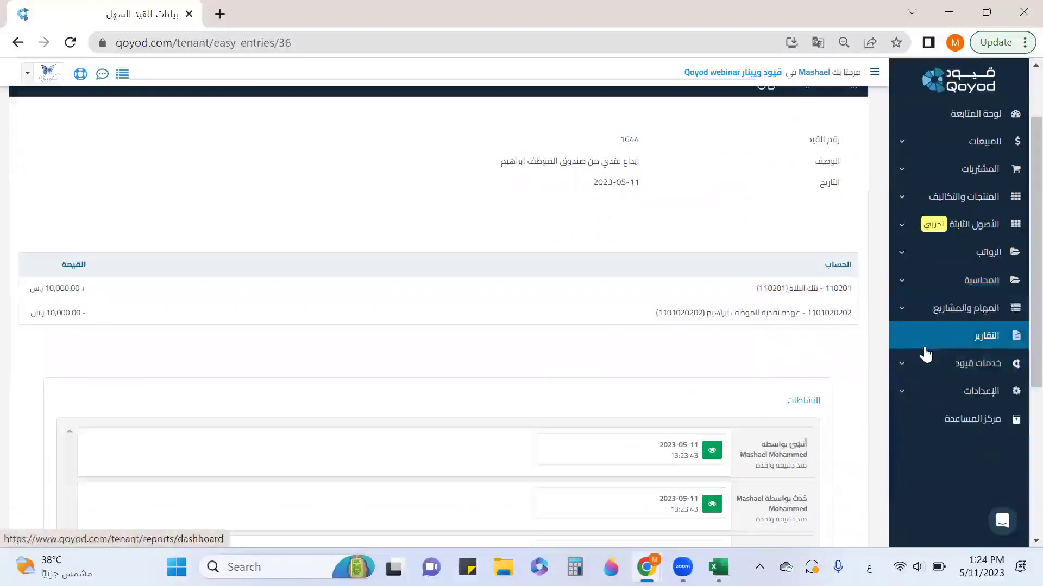
right_click(924, 344)
left_click(842, 186)
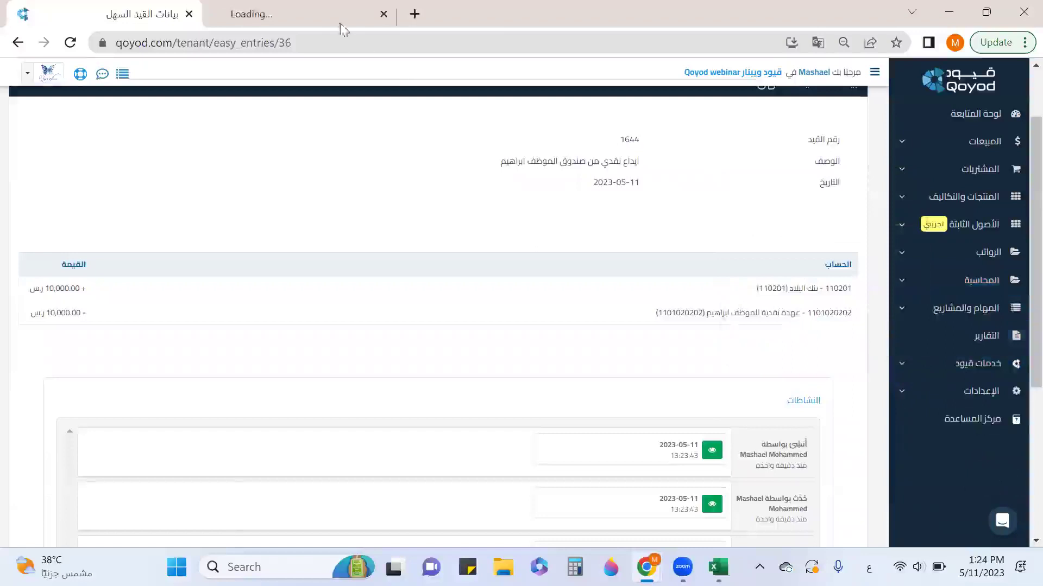
left_click(336, 14)
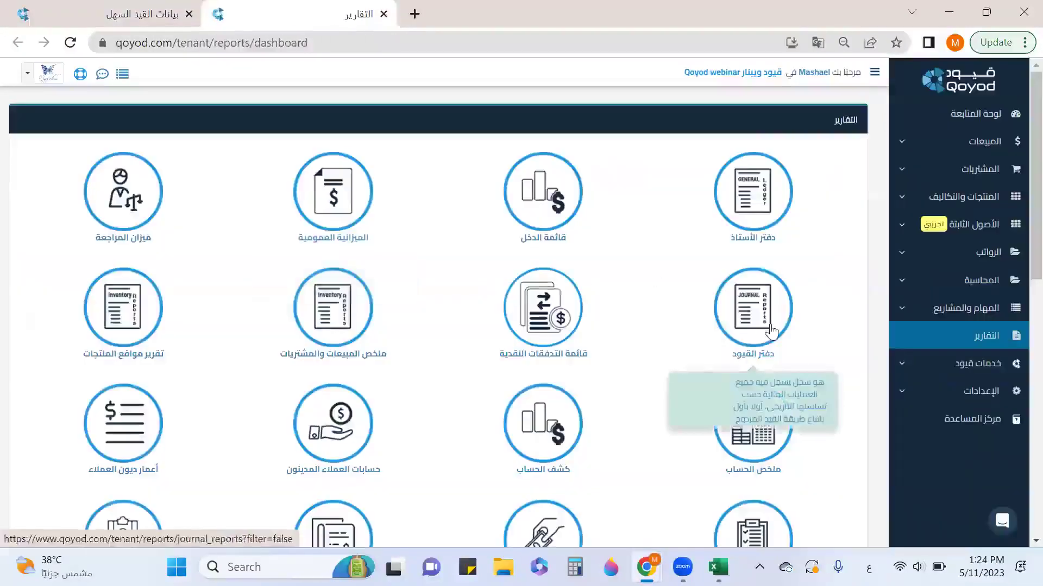
left_click(772, 331)
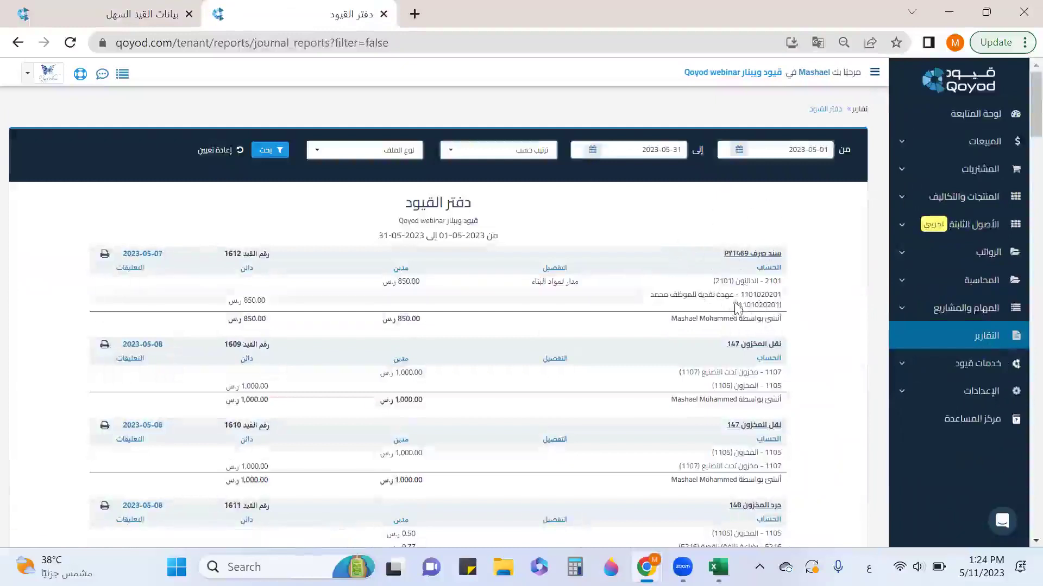
scroll(742, 309, "down", 1)
scroll(741, 350, "down", 1)
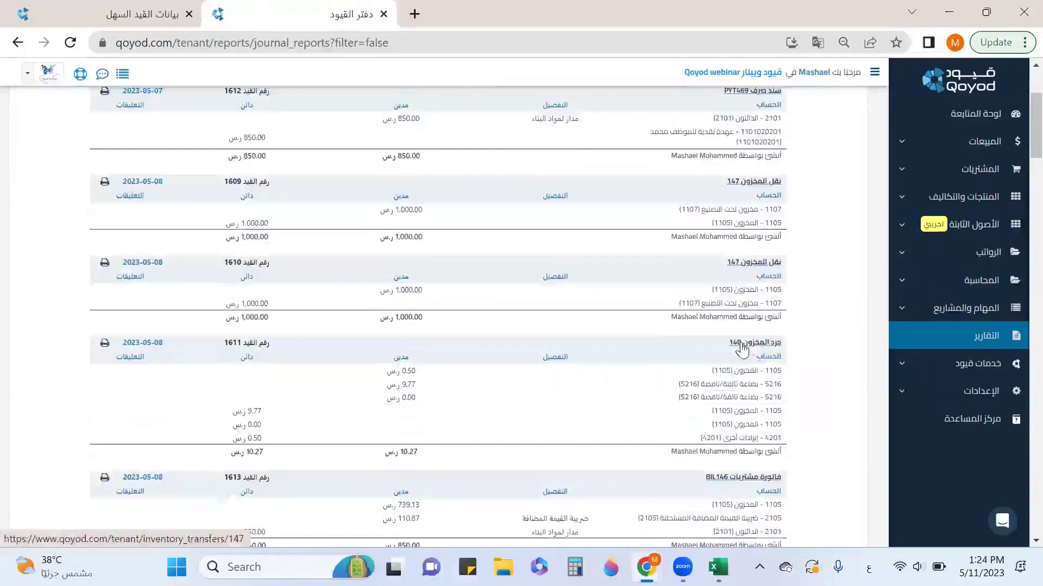
scroll(727, 348, "down", 3)
scroll(728, 339, "down", 5)
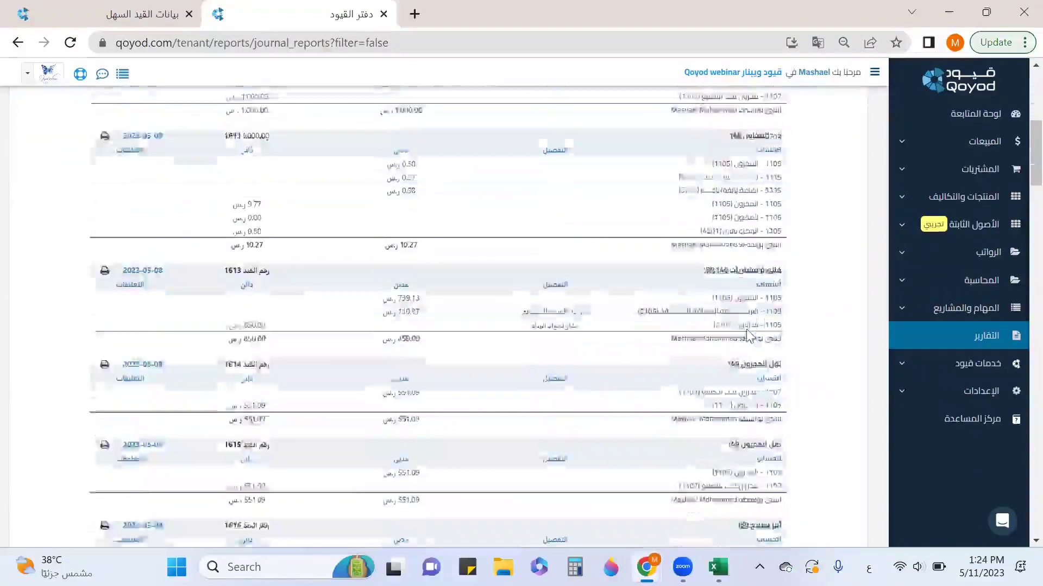
scroll(748, 338, "down", 10)
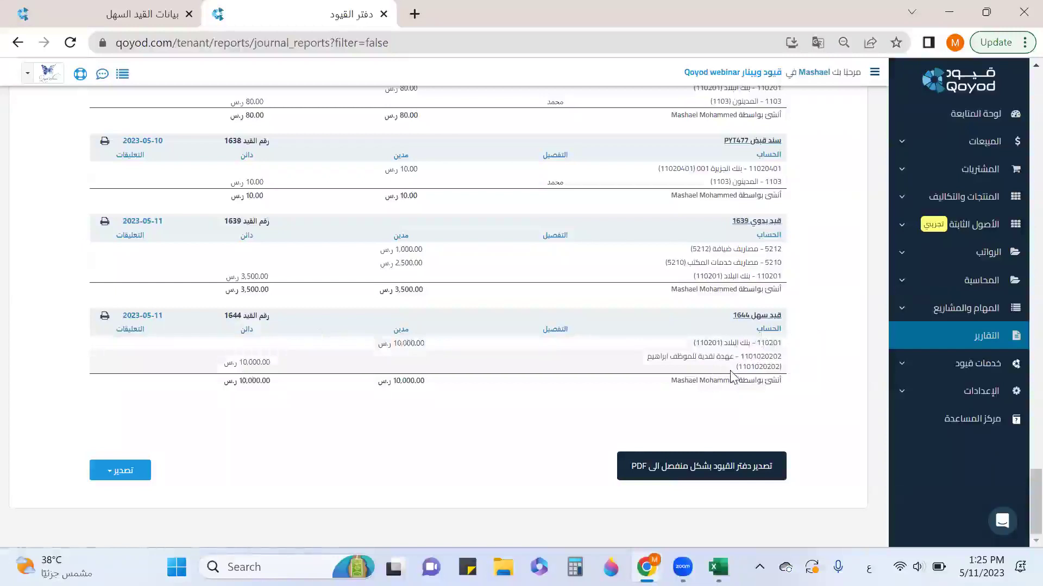
Examine the debit and credit lines of the sales invoice INV192 entry in the journal report
scroll(774, 319, "up", 2)
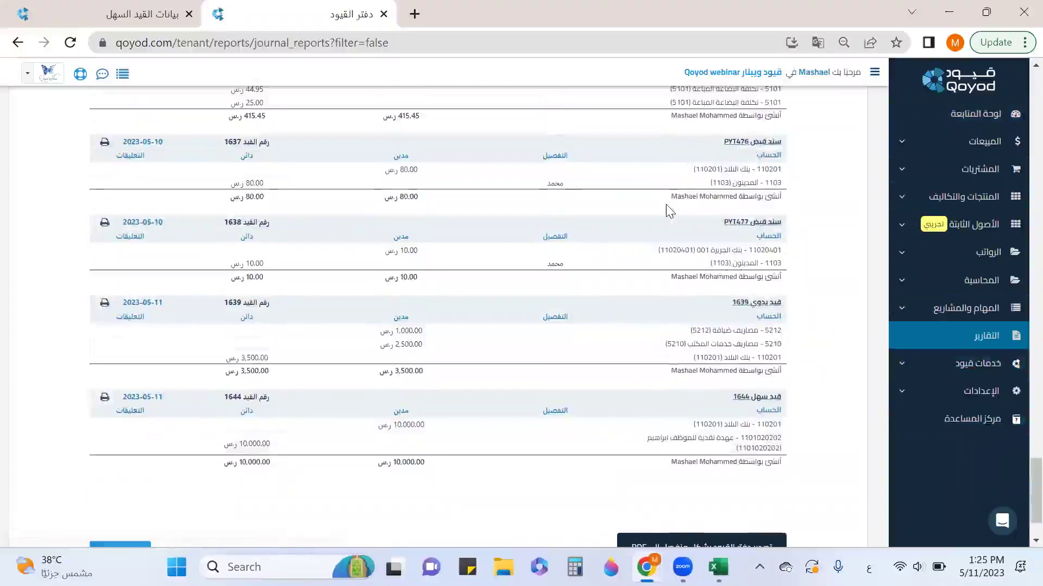
scroll(669, 210, "up", 5)
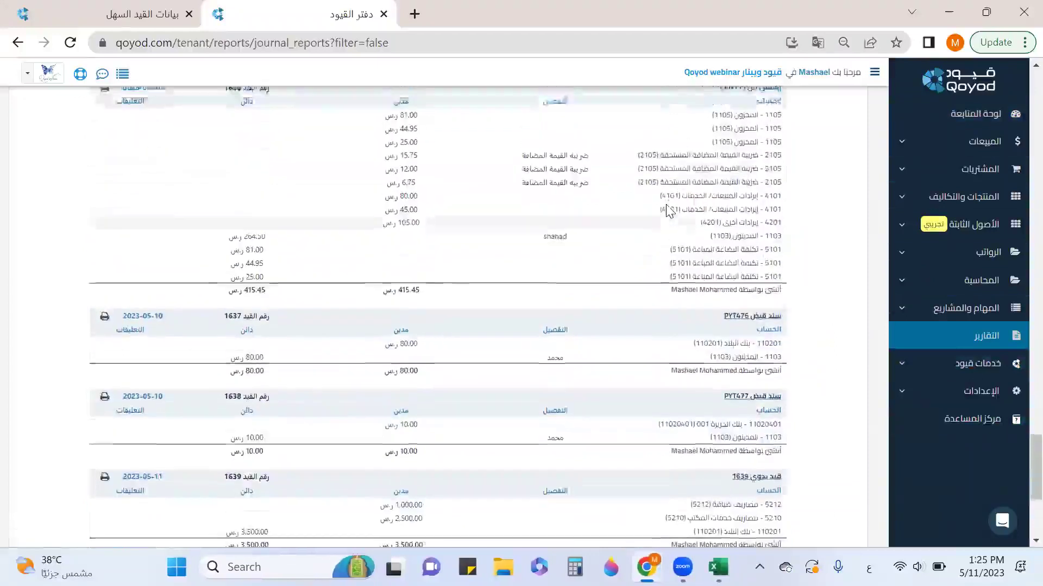
scroll(711, 201, "up", 5)
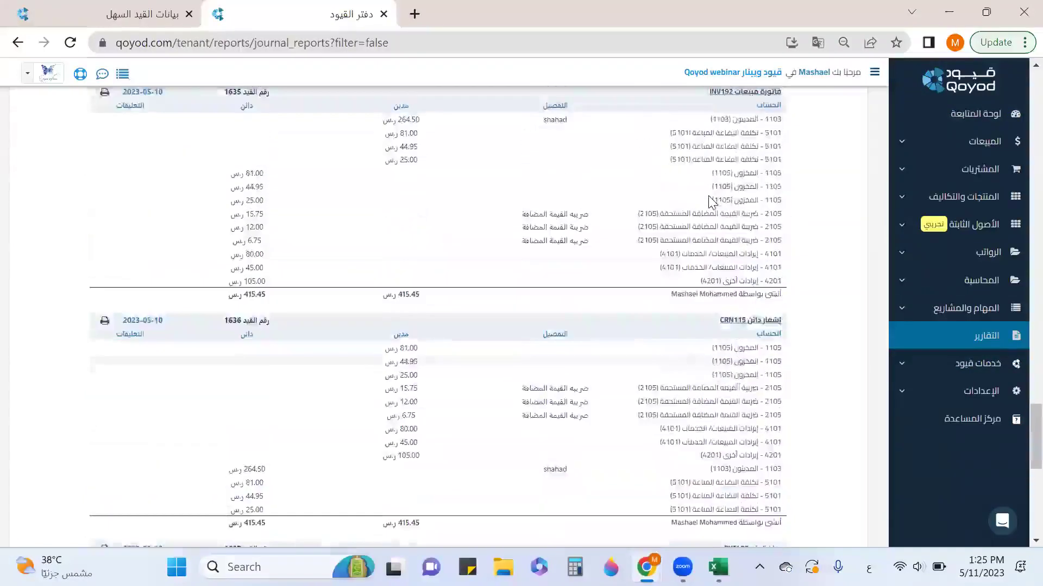
scroll(787, 218, "up", 3)
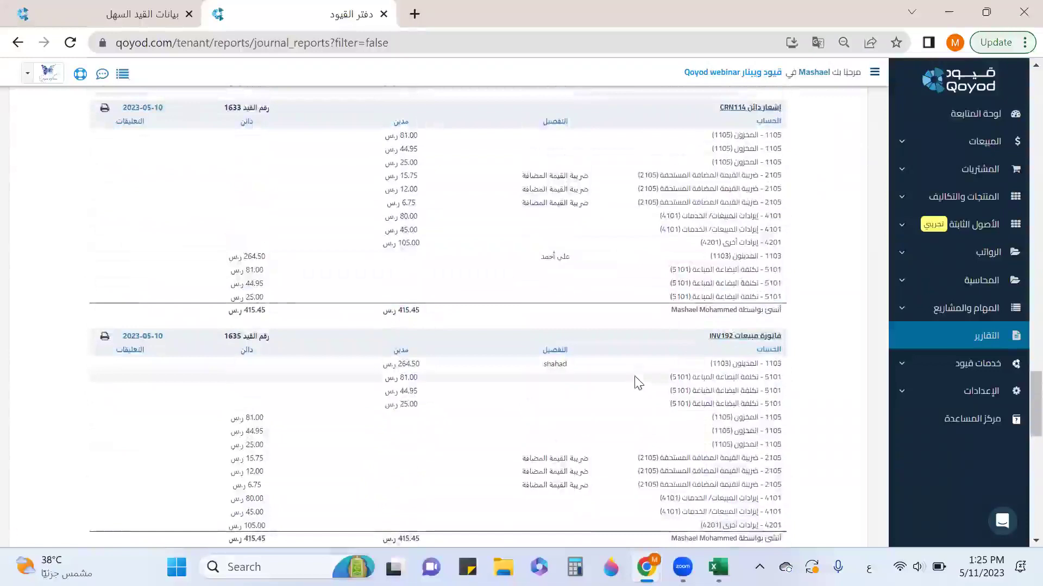
scroll(635, 380, "down", 2)
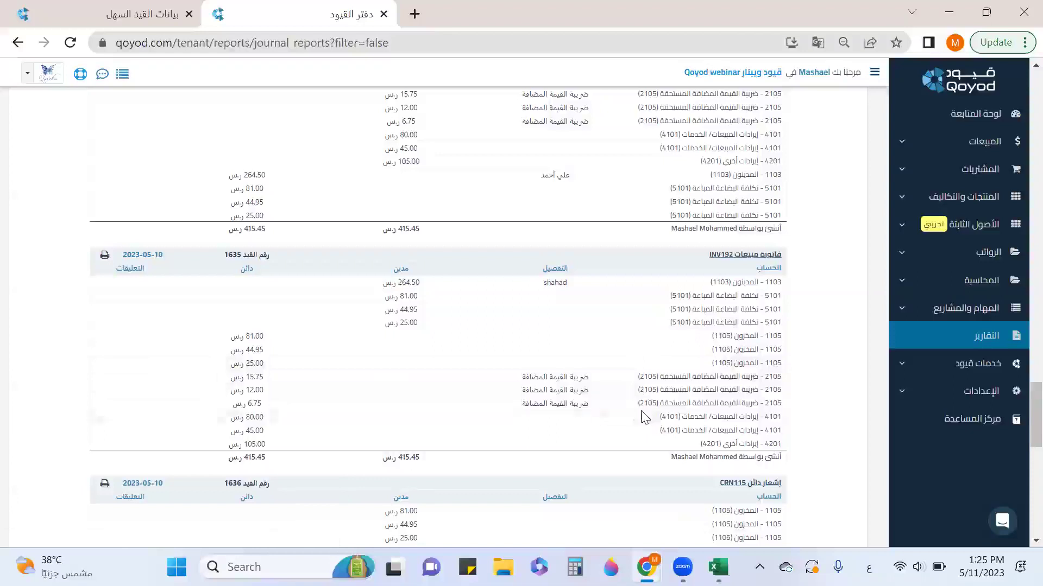
scroll(721, 424, "down", 1)
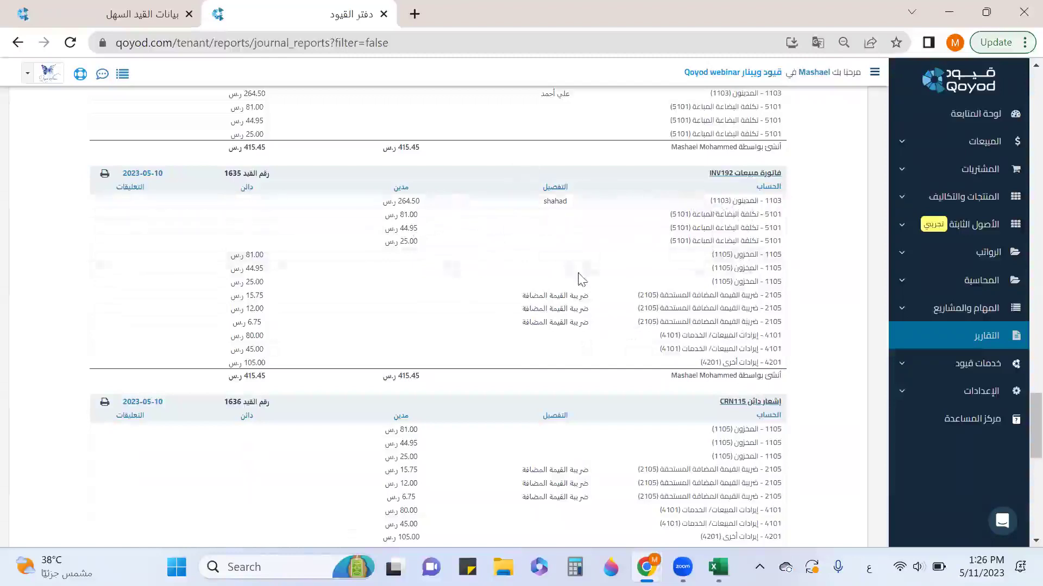
Review the purchase invoice, debit note, payment and receipt voucher entries, and compare sales invoice INV192 with credit note CRN115
scroll(581, 280, "up", 12)
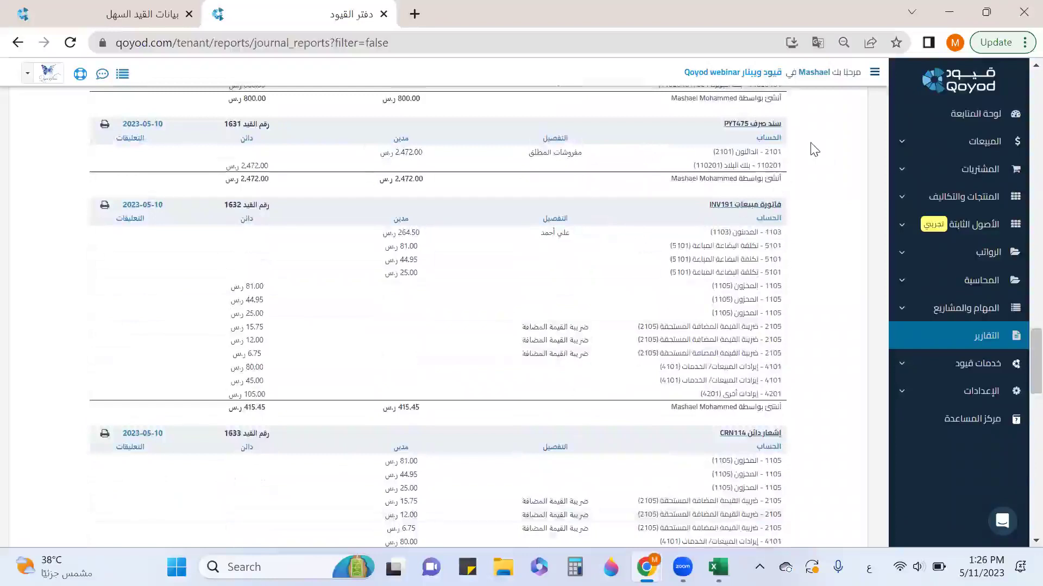
scroll(814, 149, "up", 2)
scroll(744, 220, "up", 5)
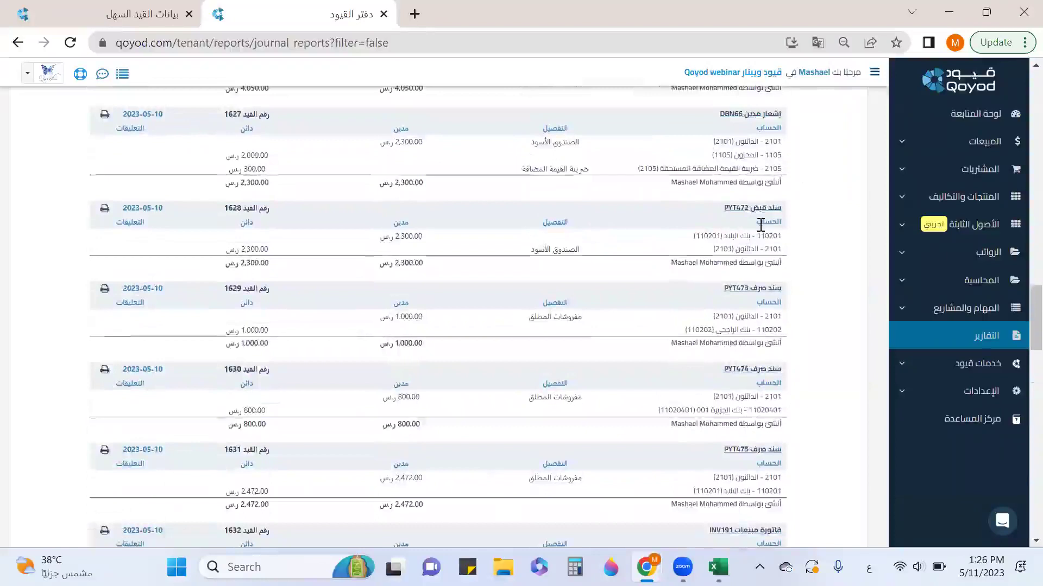
scroll(760, 222, "up", 2)
scroll(760, 230, "up", 4)
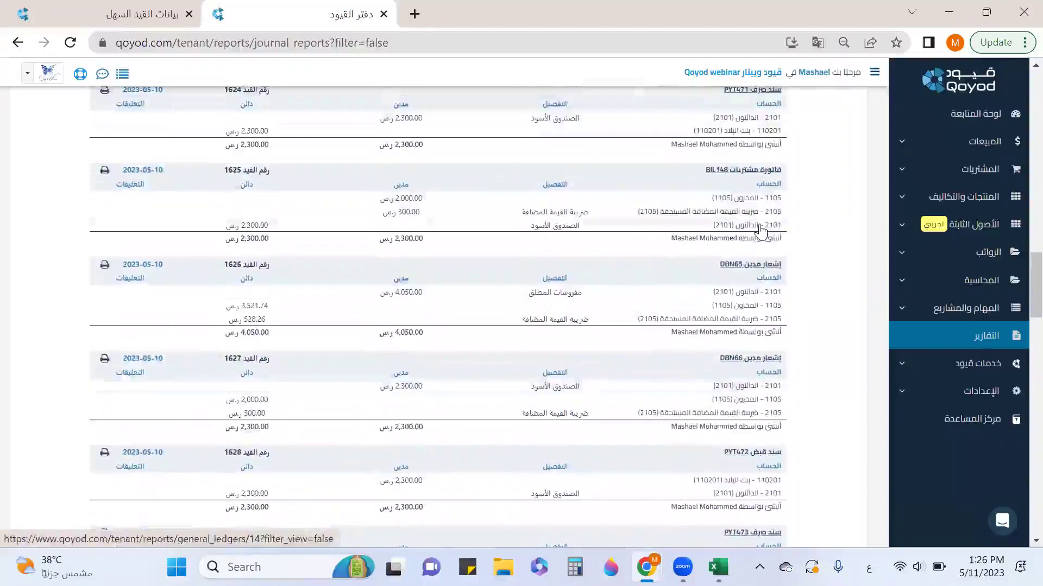
scroll(761, 228, "up", 5)
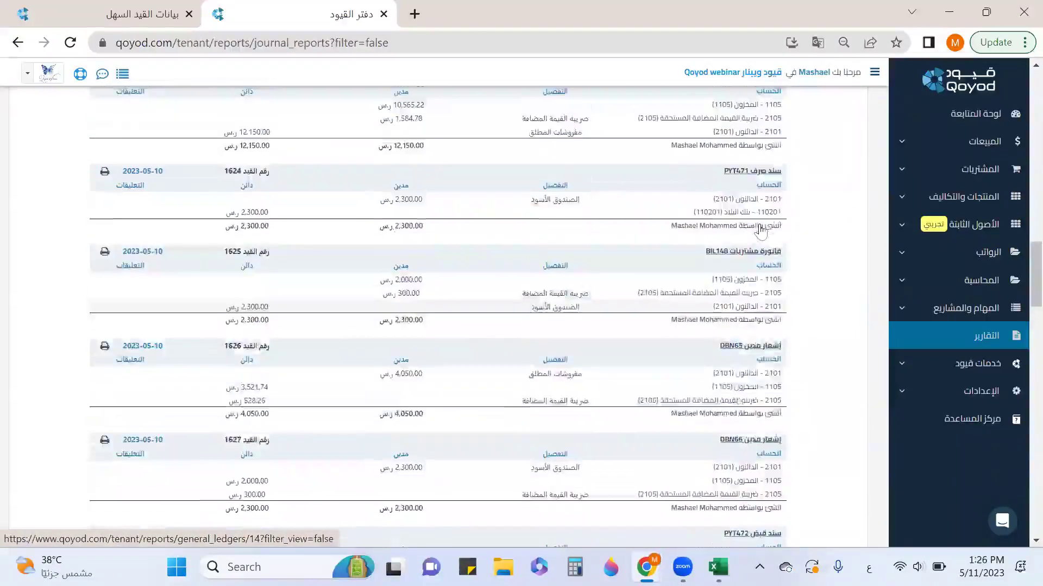
scroll(760, 228, "down", 15)
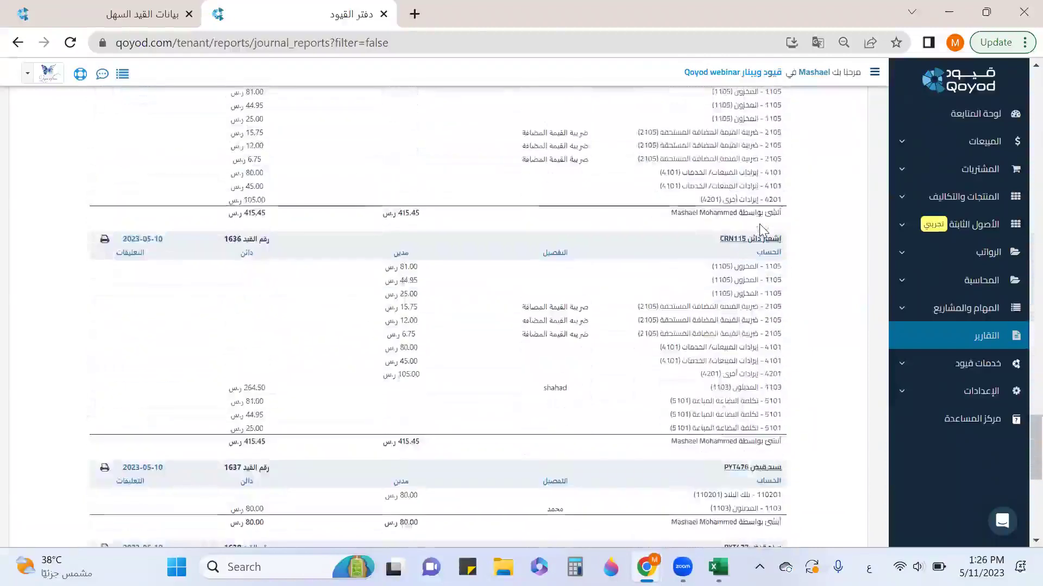
scroll(759, 223, "down", 8)
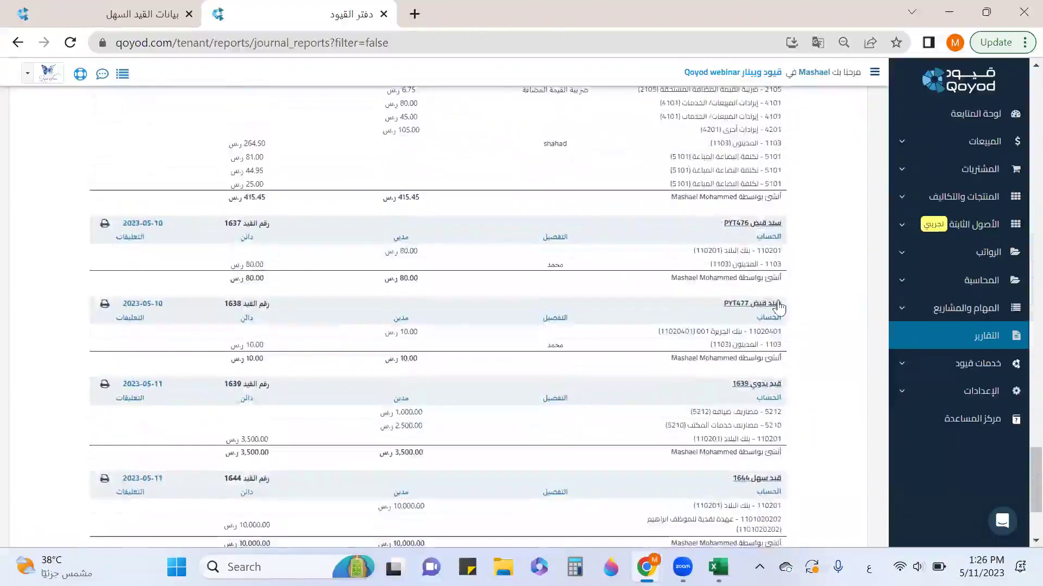
scroll(768, 288, "up", 3)
scroll(762, 274, "up", 3)
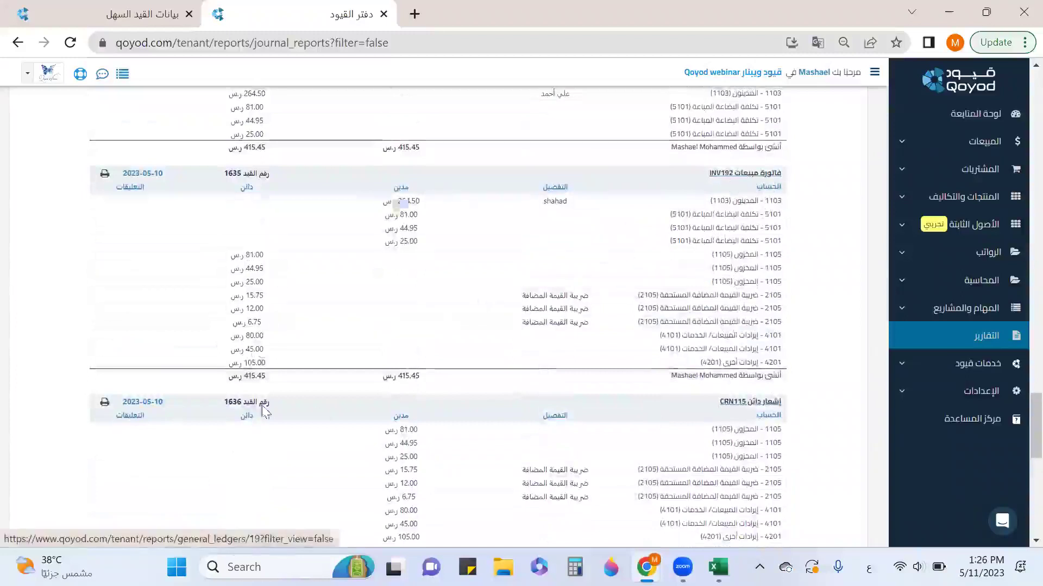
scroll(445, 324, "down", 3)
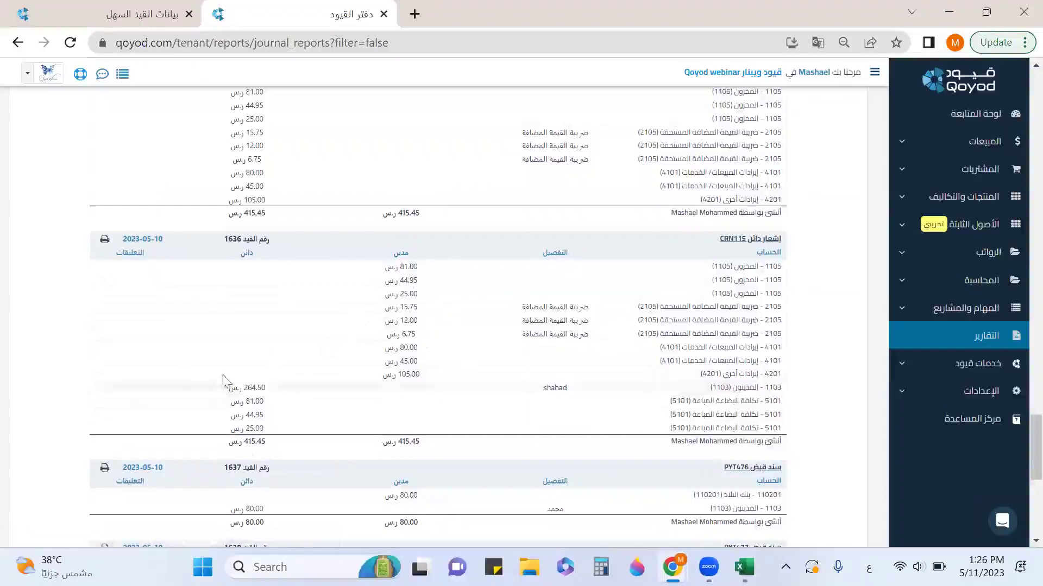
Review the receipt vouchers, manual entry 1639 and easy entry 1644 at the end of the journal report, plus the preceding invoice entries
scroll(477, 200, "down", 3)
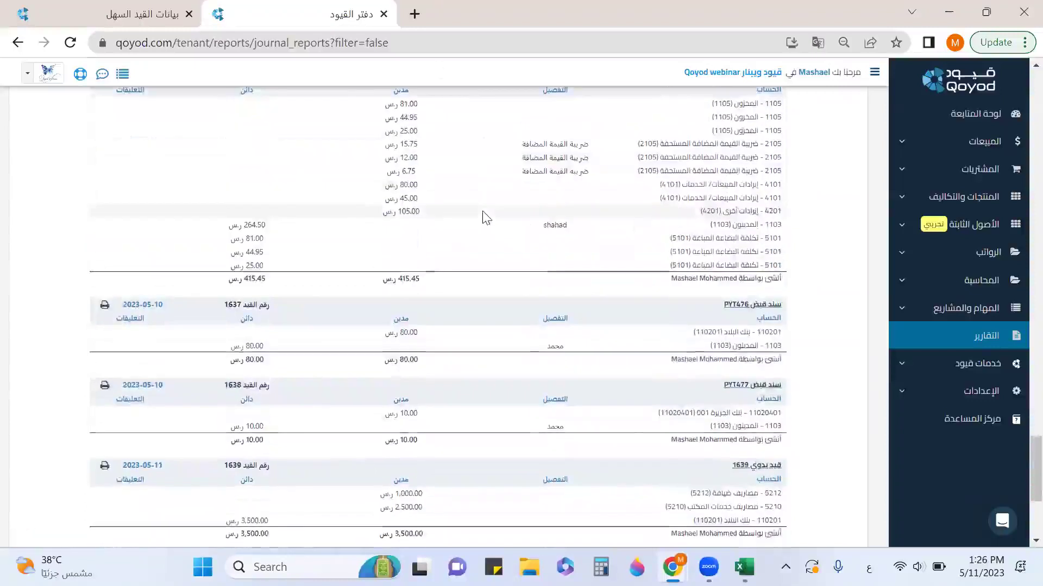
scroll(679, 163, "down", 2)
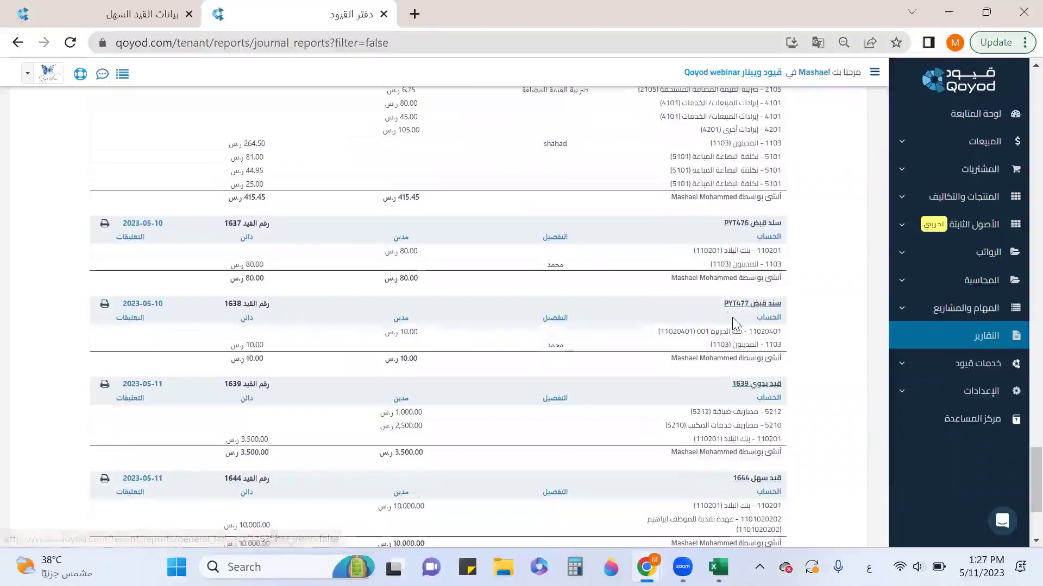
scroll(733, 326, "down", 3)
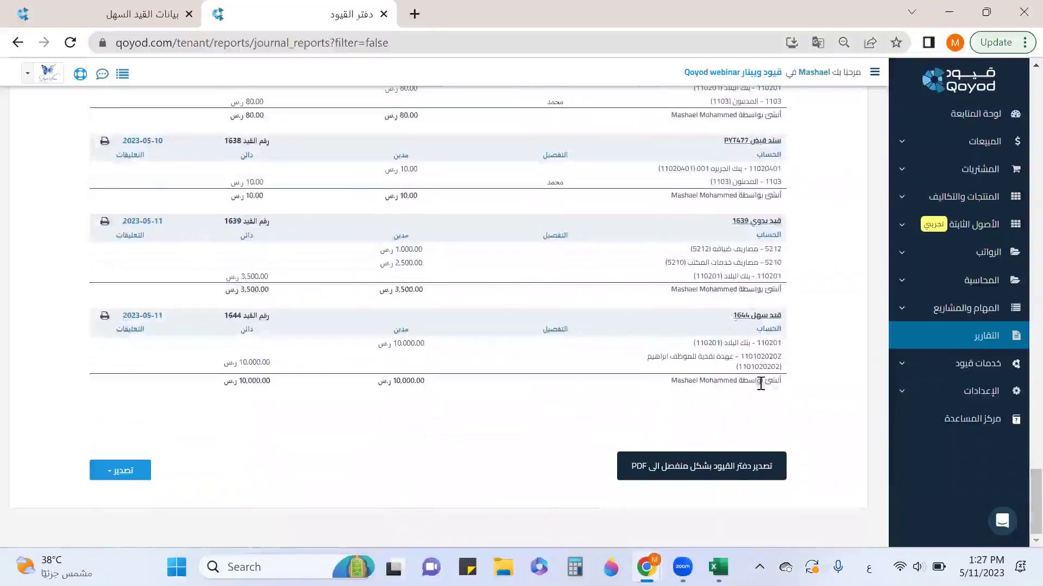
scroll(753, 377, "up", 10)
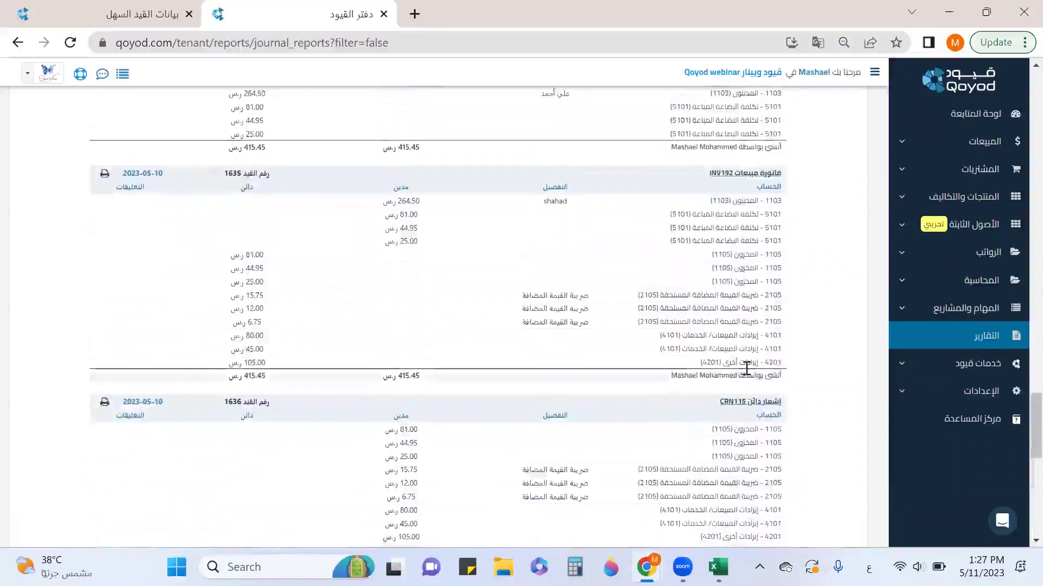
scroll(783, 344, "up", 10)
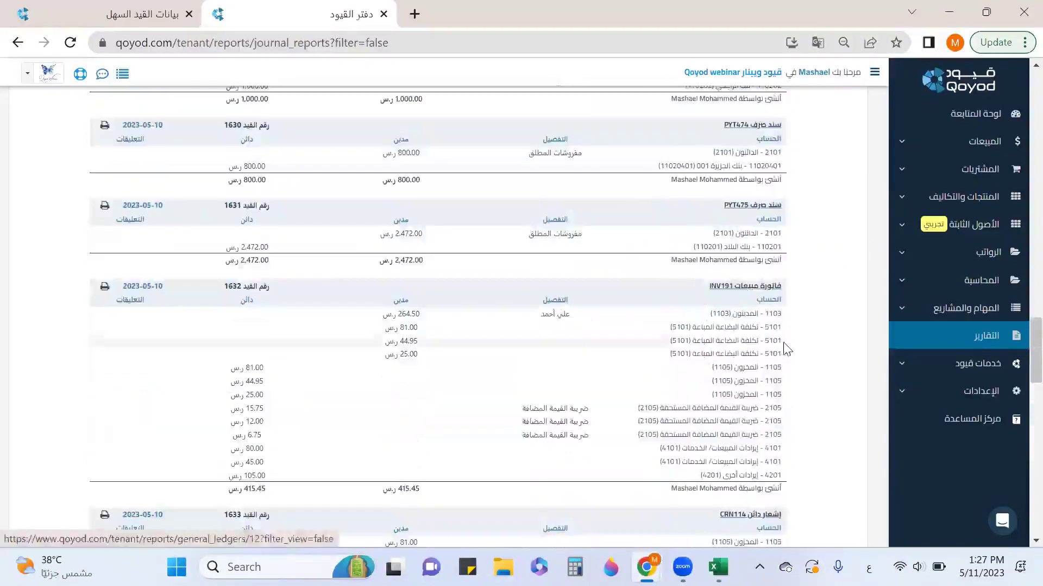
Return to the reports page and open the user operations report (تقرير عمليات المستخدمين)
left_click(933, 339)
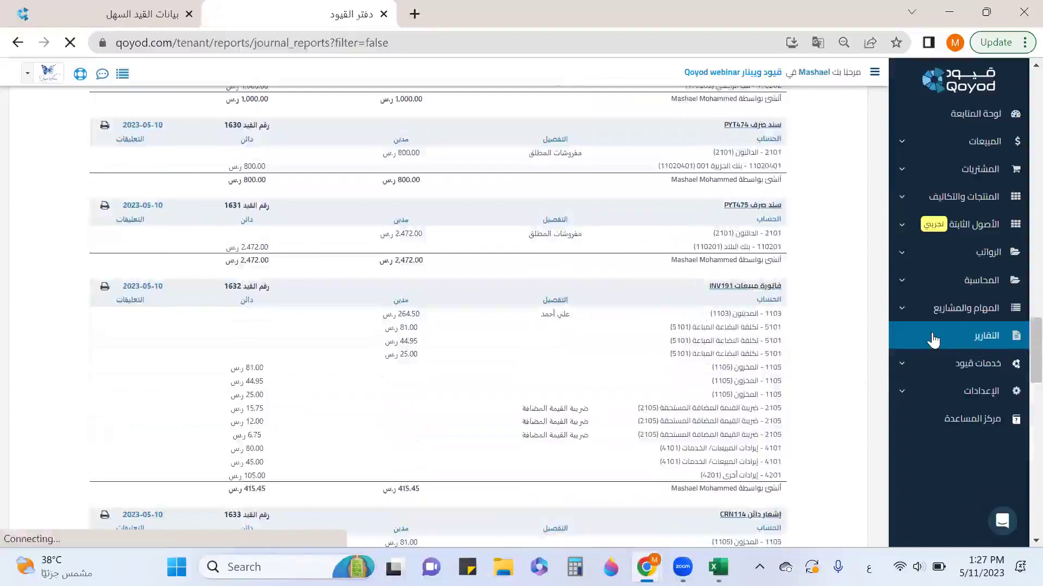
scroll(778, 332, "down", 3)
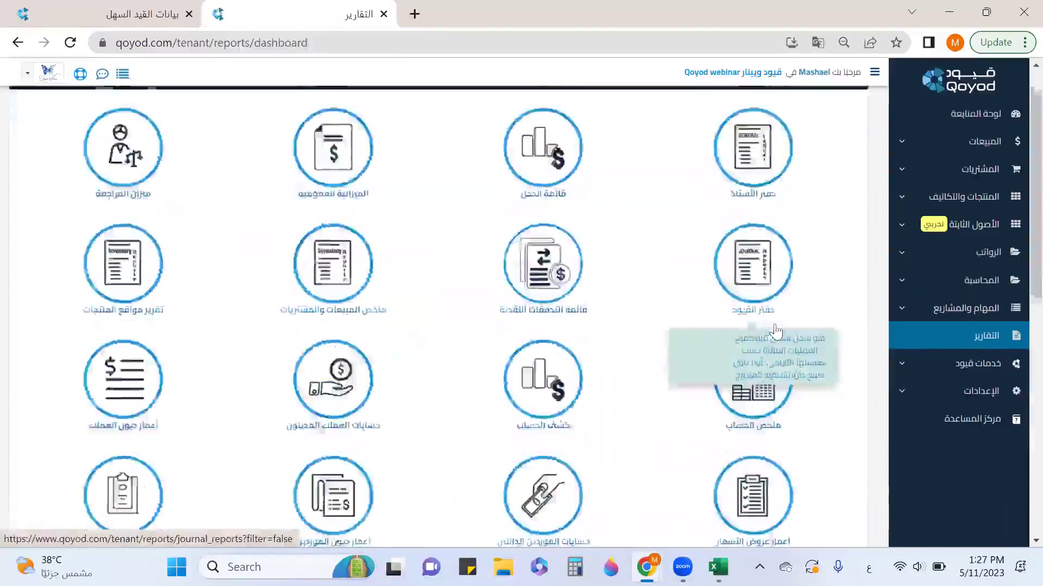
scroll(782, 326, "down", 3)
scroll(788, 324, "down", 3)
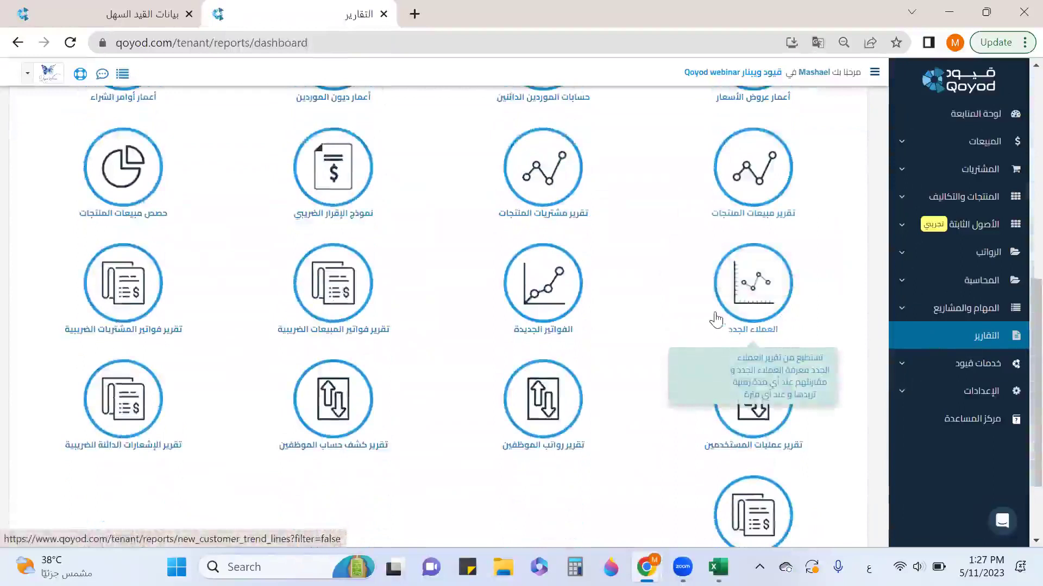
left_click(346, 407)
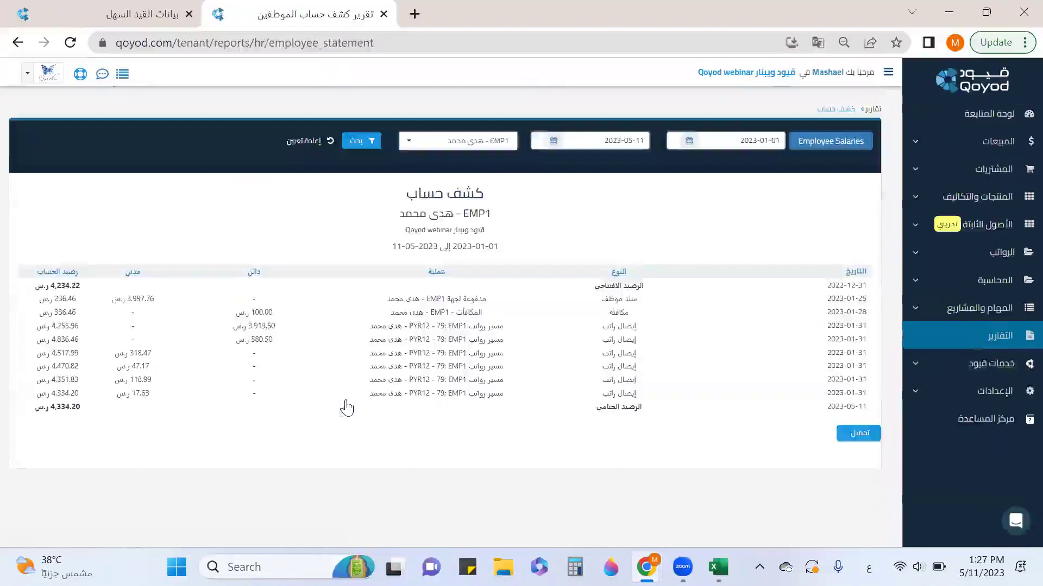
left_click(18, 44)
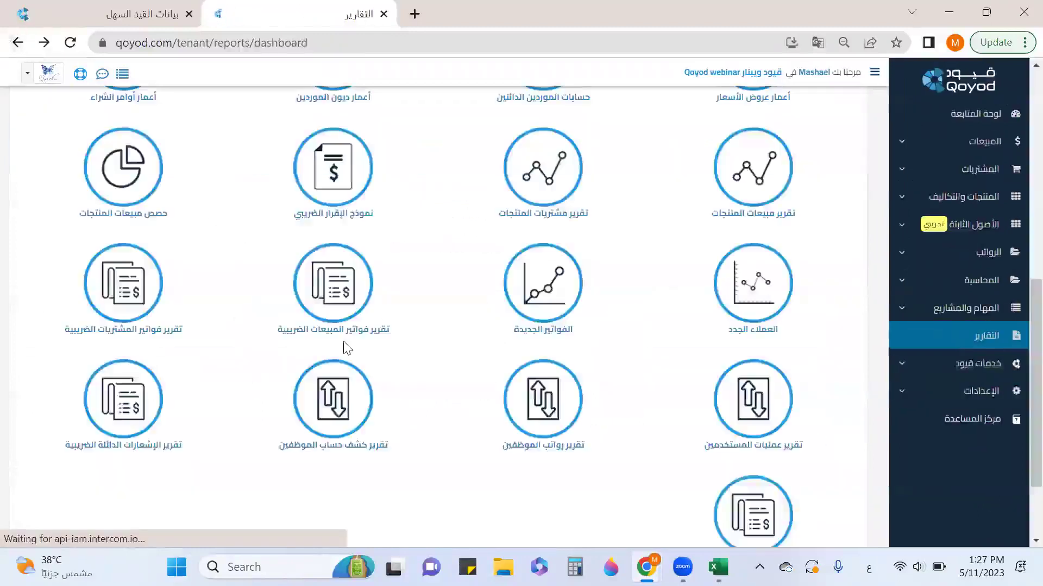
left_click(760, 429)
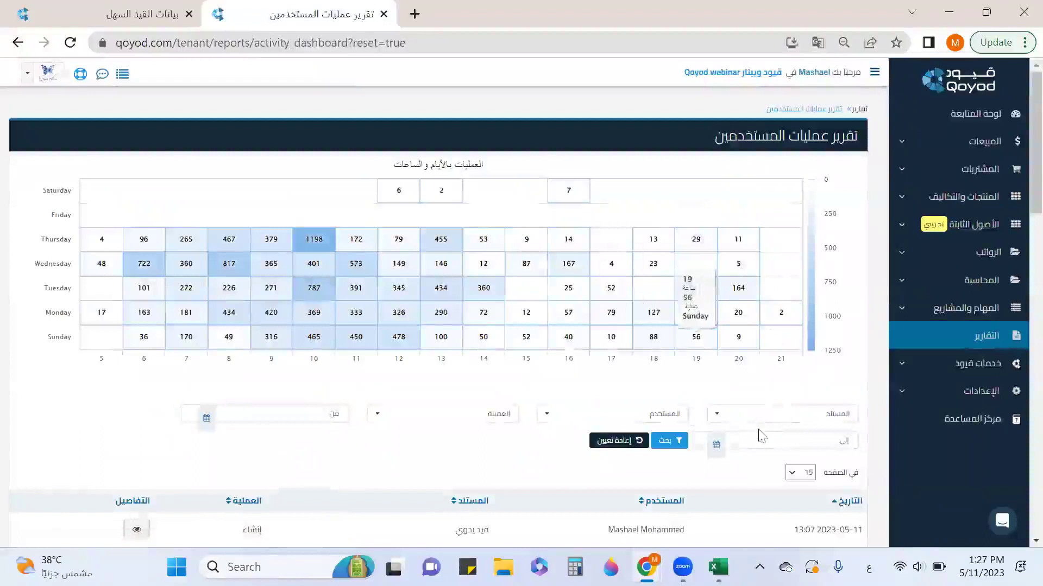
Set the document type filter of the user operations report to manual entry (قيد يدوي)
left_click(755, 418)
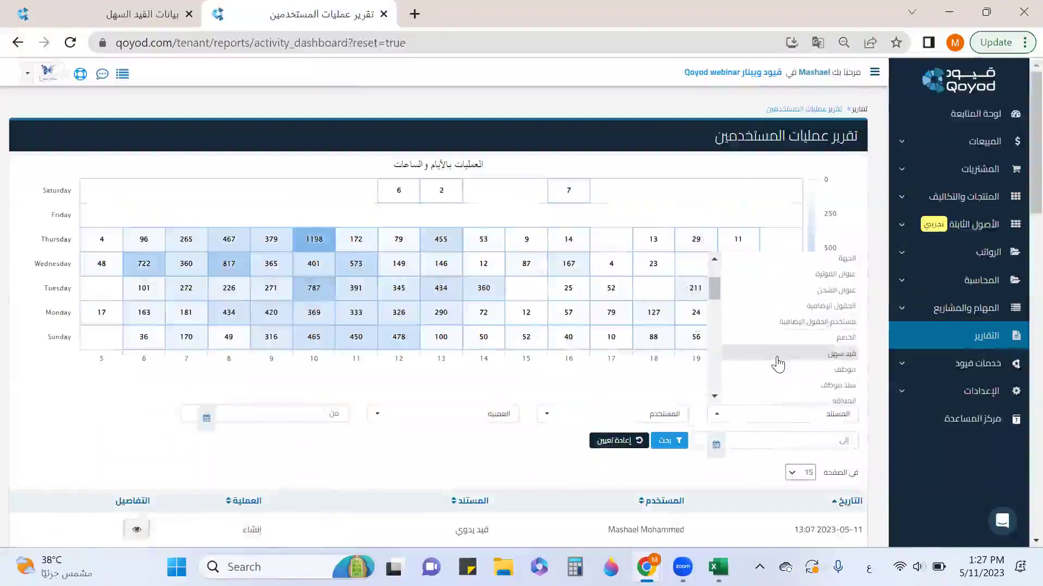
scroll(778, 365, "down", 5)
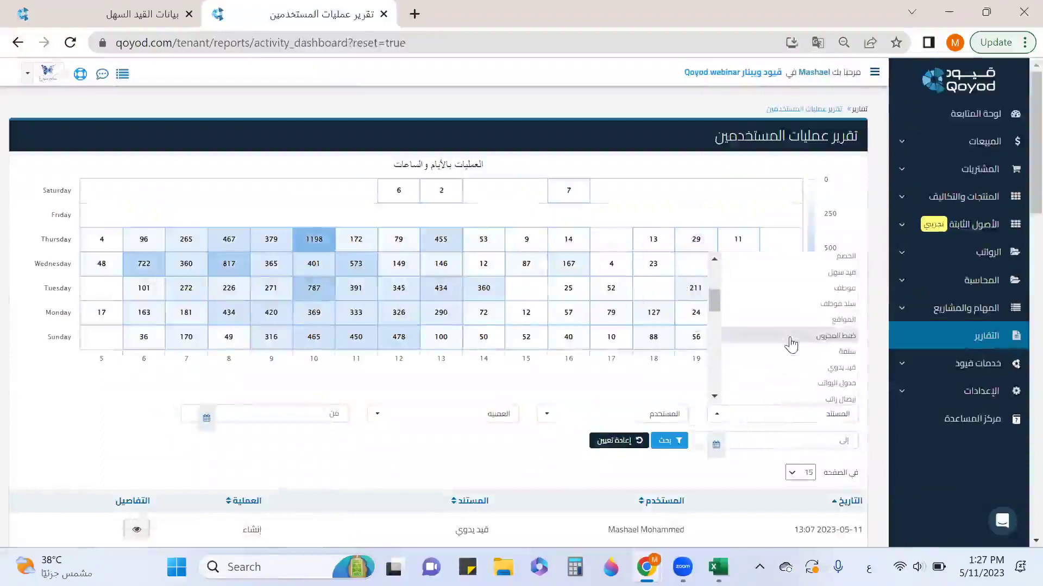
scroll(790, 353, "up", 3)
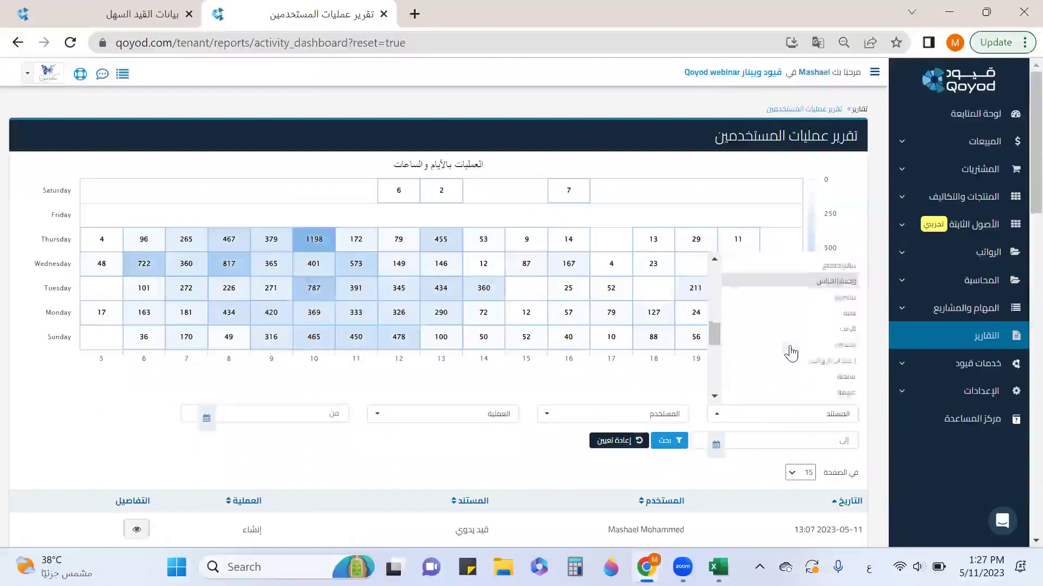
scroll(790, 353, "up", 2)
scroll(791, 353, "down", 5)
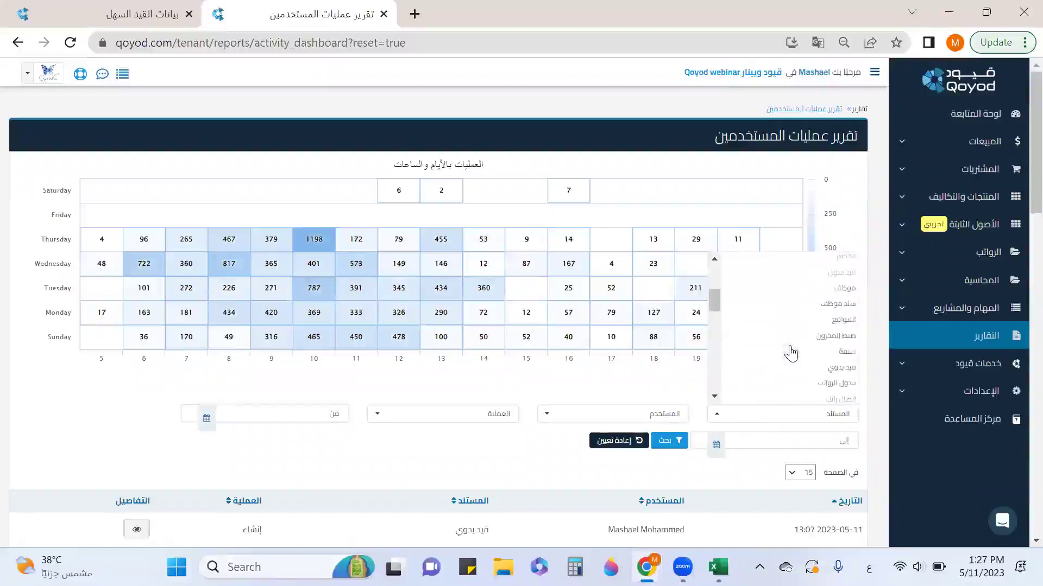
left_click(796, 369)
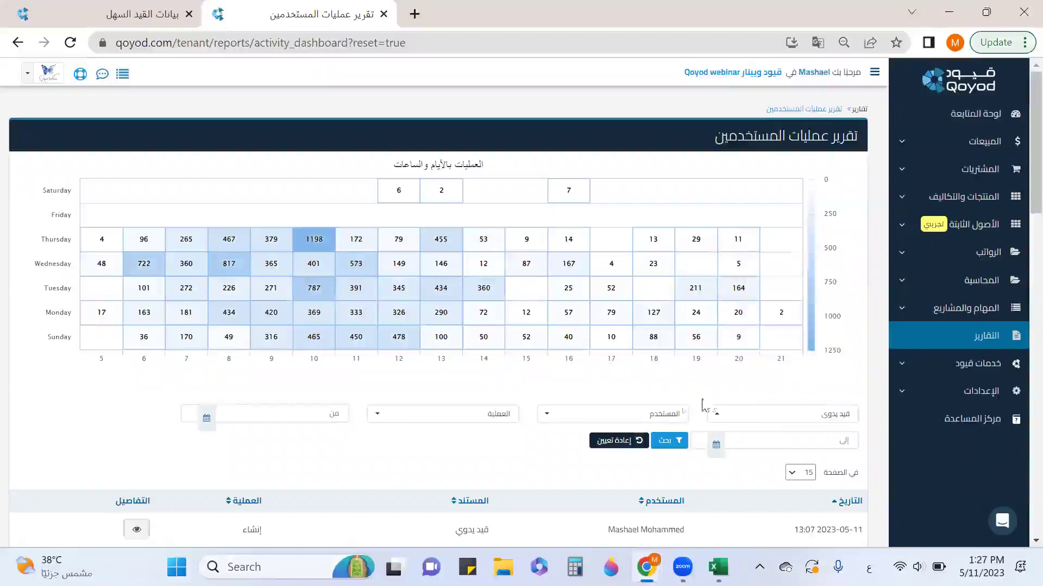
Set the operation filter to deletion (حذف), leaving the user filter open, and run the search
left_click(656, 416)
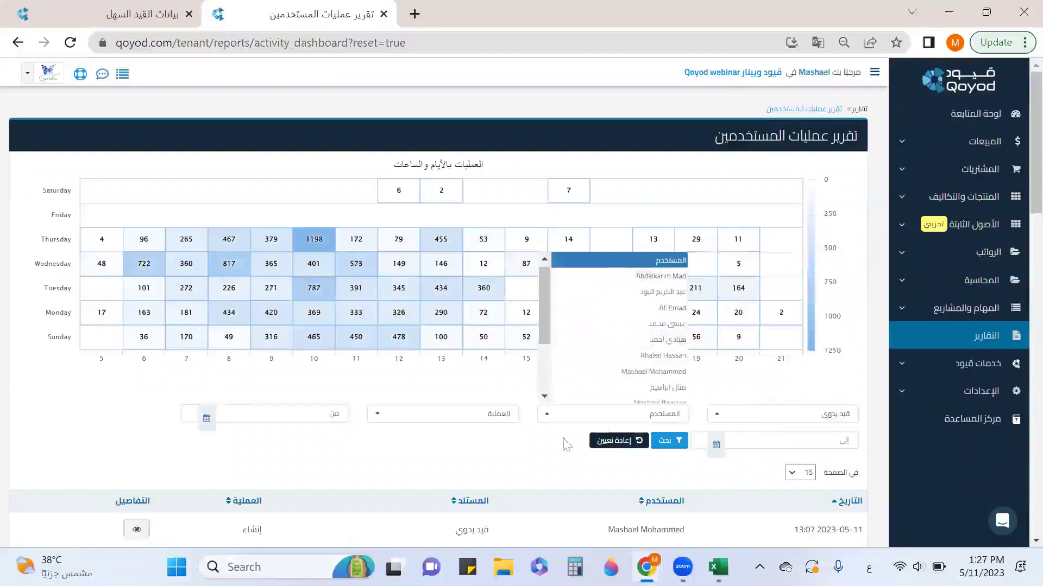
left_click(559, 420)
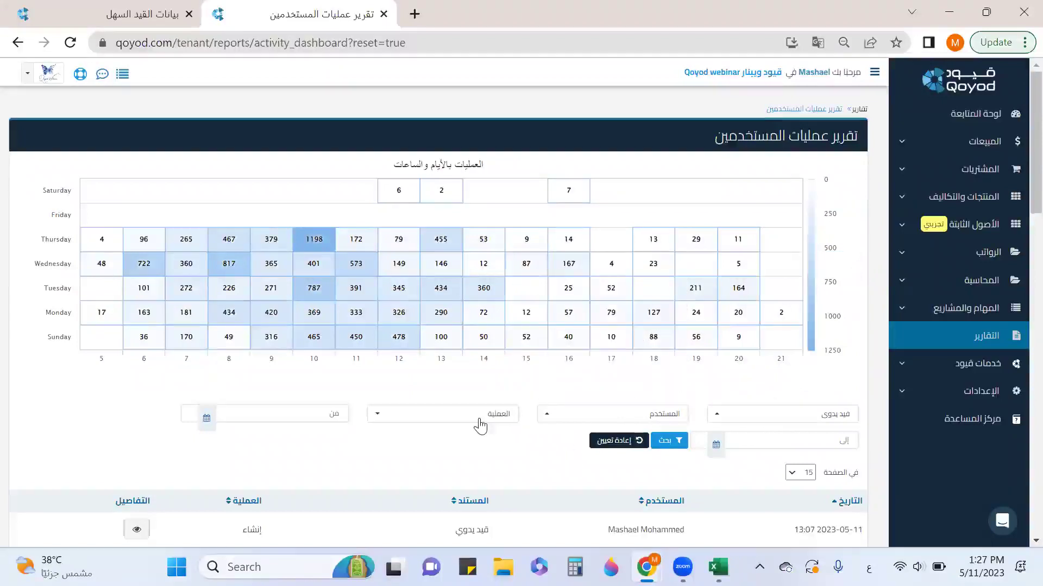
left_click(480, 426)
scroll(572, 465, "down", 3)
left_click(483, 319)
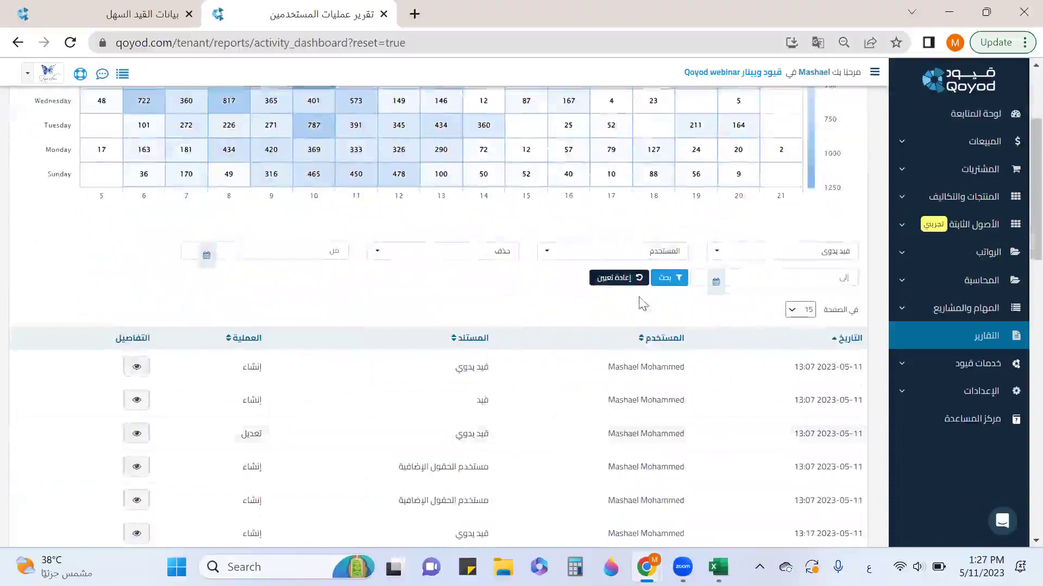
left_click(663, 288)
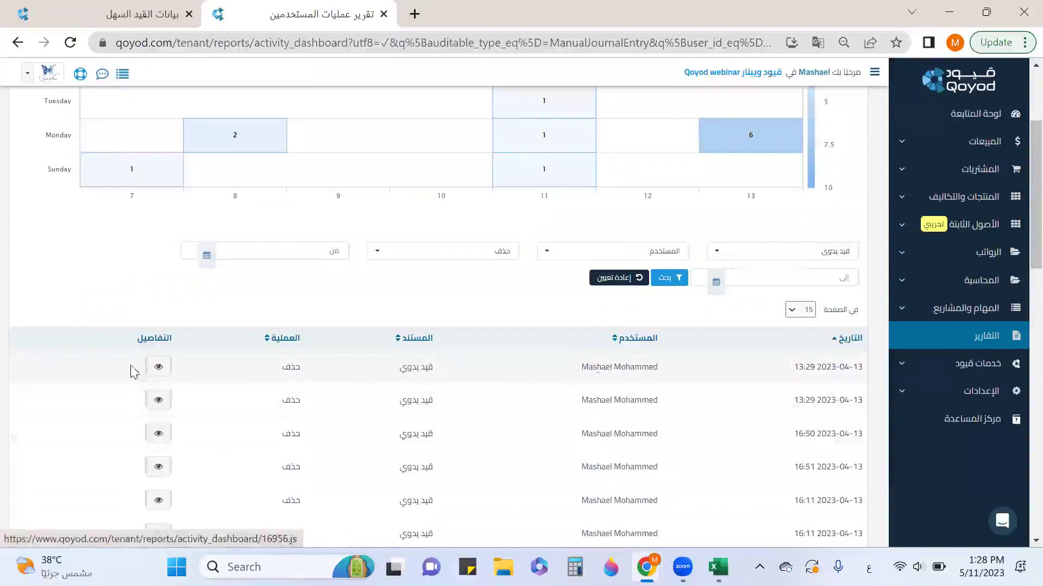
Inspect the details of the first deleted manual entry in the list and of the one deleted on 2022-03-30
left_click(157, 367)
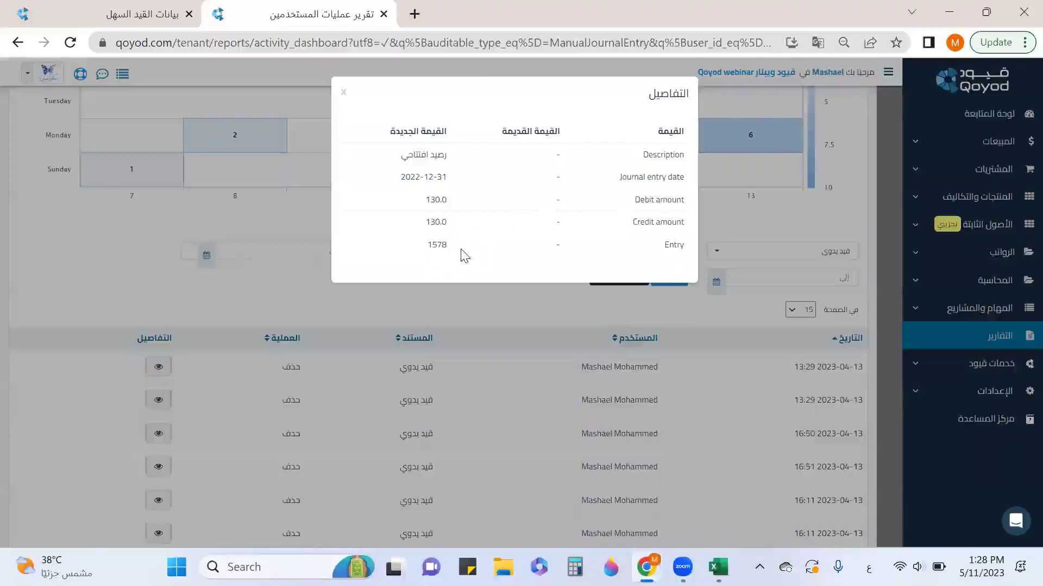
left_click(343, 95)
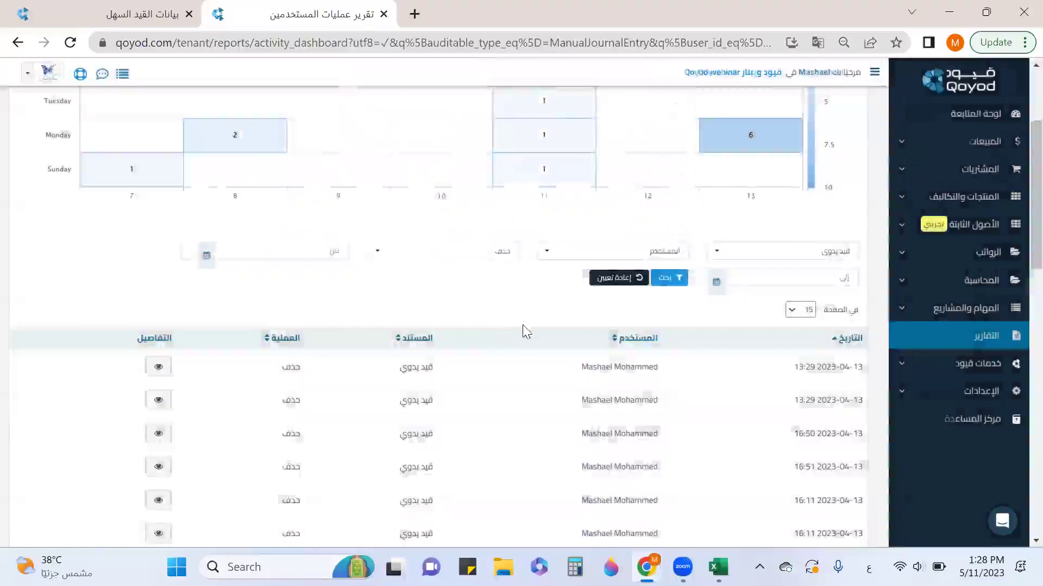
scroll(524, 332, "down", 5)
scroll(563, 376, "down", 6)
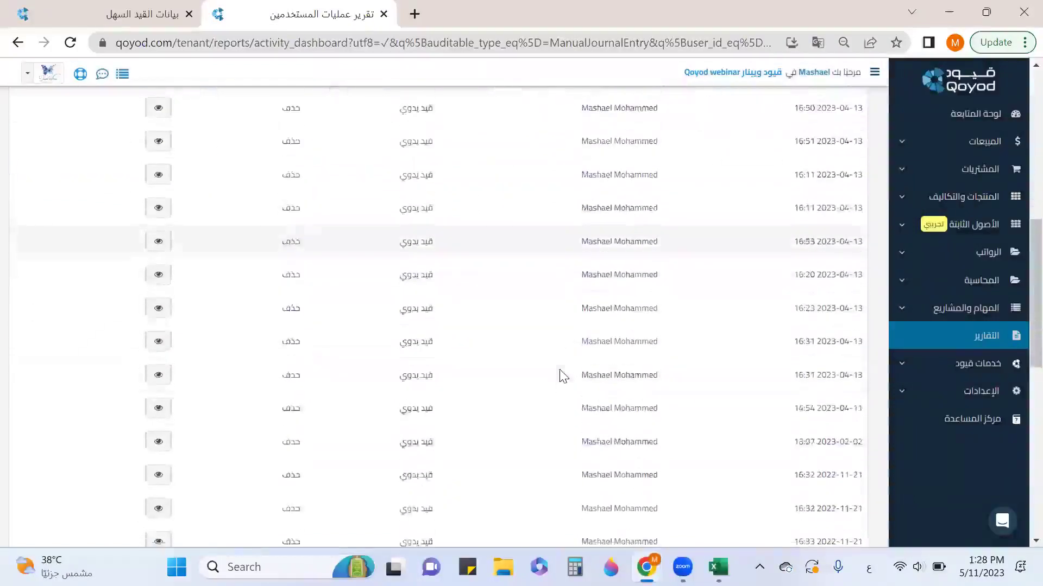
scroll(574, 340, "down", 5)
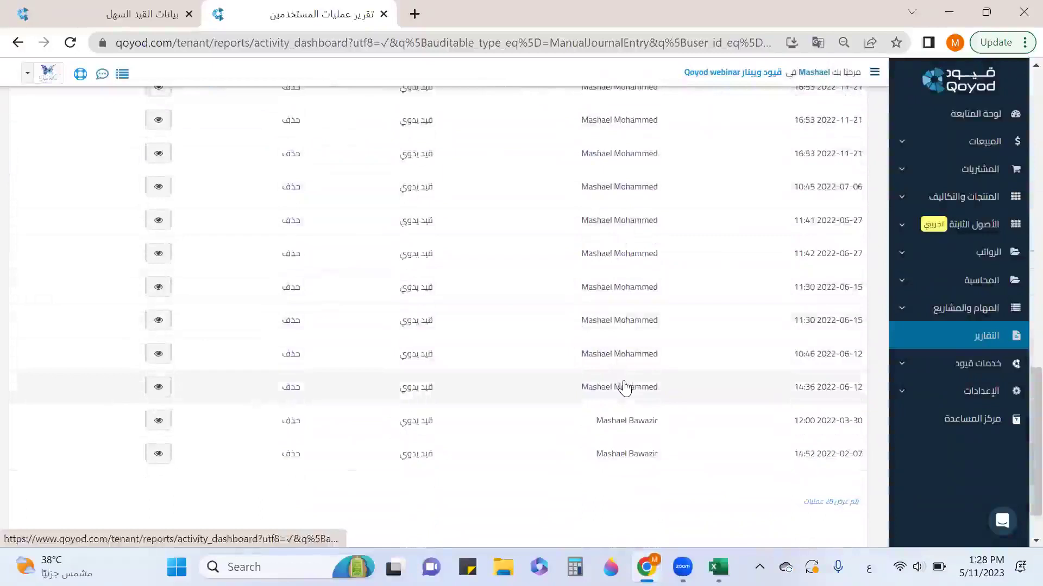
scroll(630, 401, "down", 1)
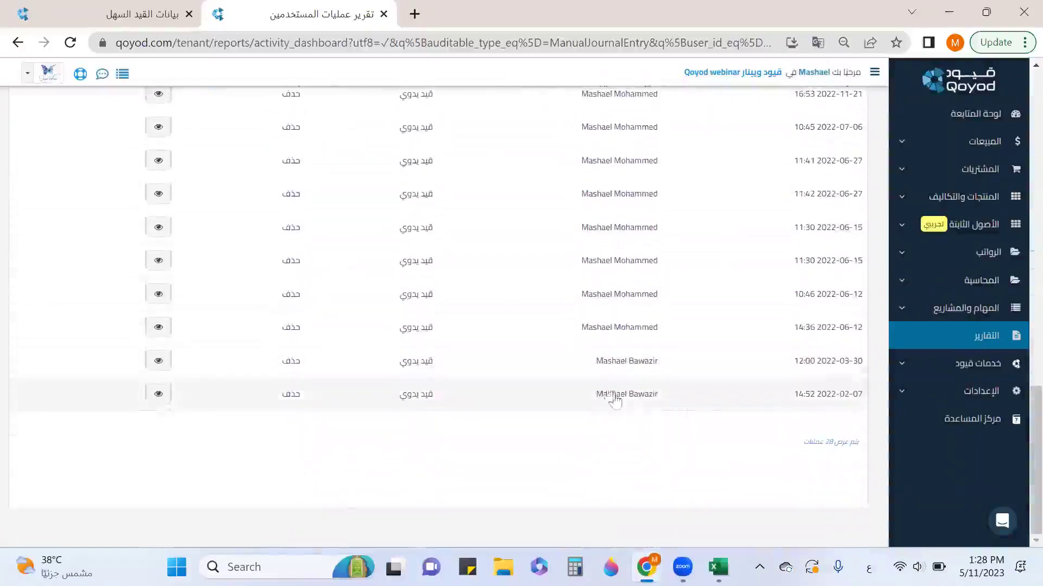
left_click(157, 362)
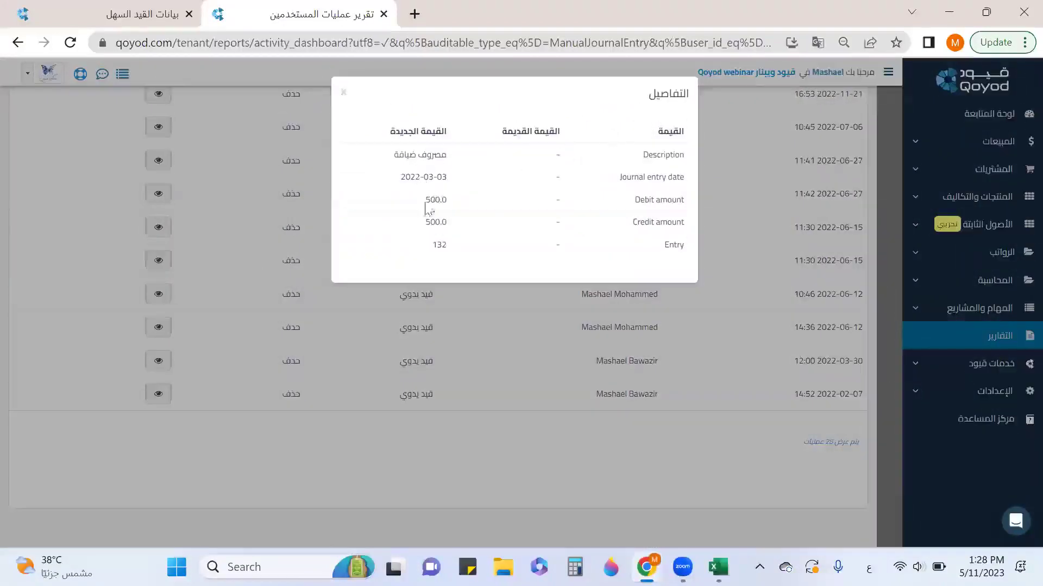
left_click(343, 92)
Change the operation filter to creation (إنشاء), run the search and review the created manual entries
scroll(439, 236, "up", 10)
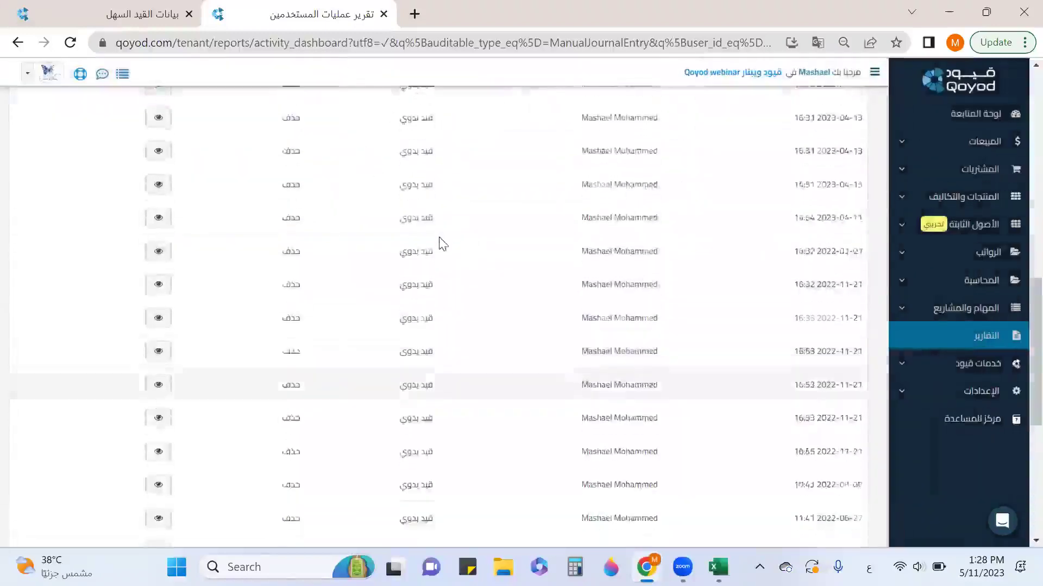
left_click(500, 416)
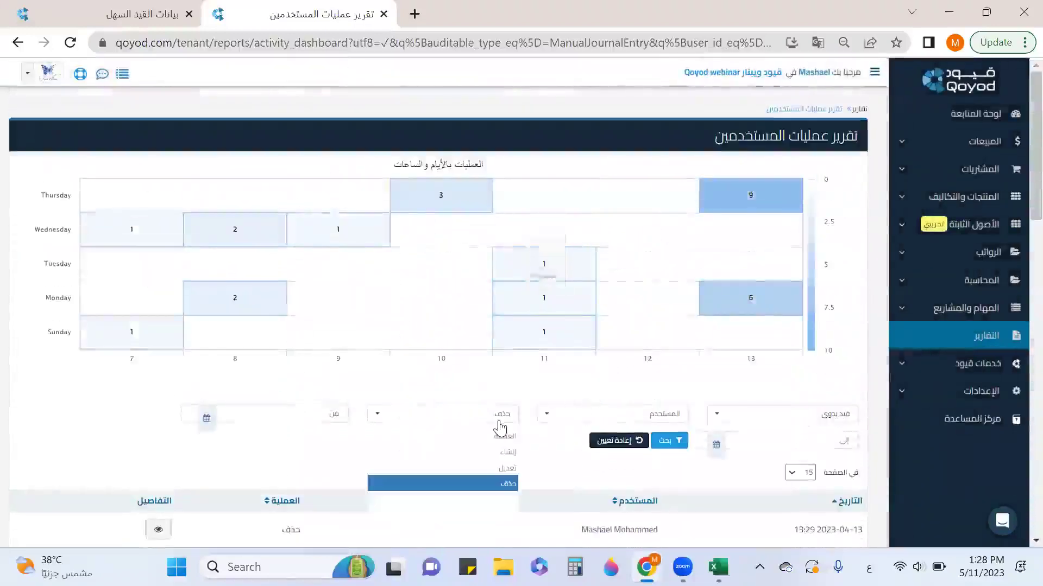
left_click(502, 453)
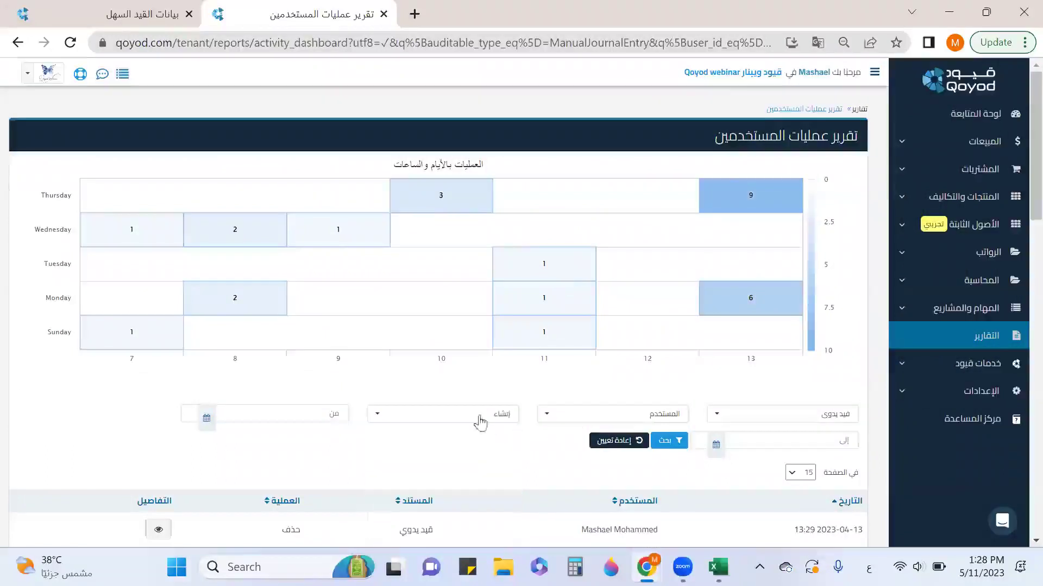
left_click(665, 443)
scroll(531, 400, "down", 6)
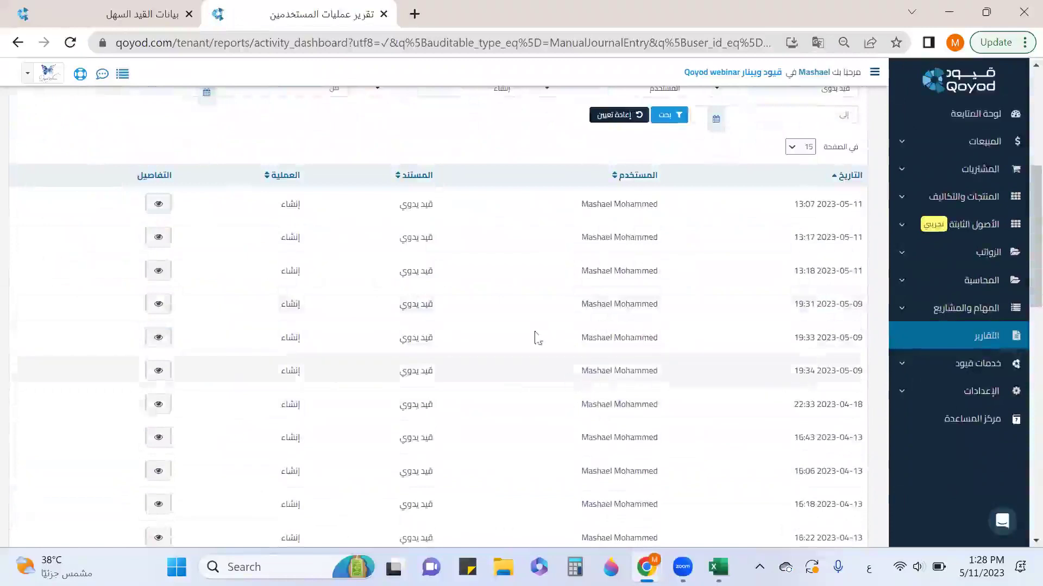
Narrow the created manual entries to one specific user and review that user's operations
scroll(493, 226, "up", 6)
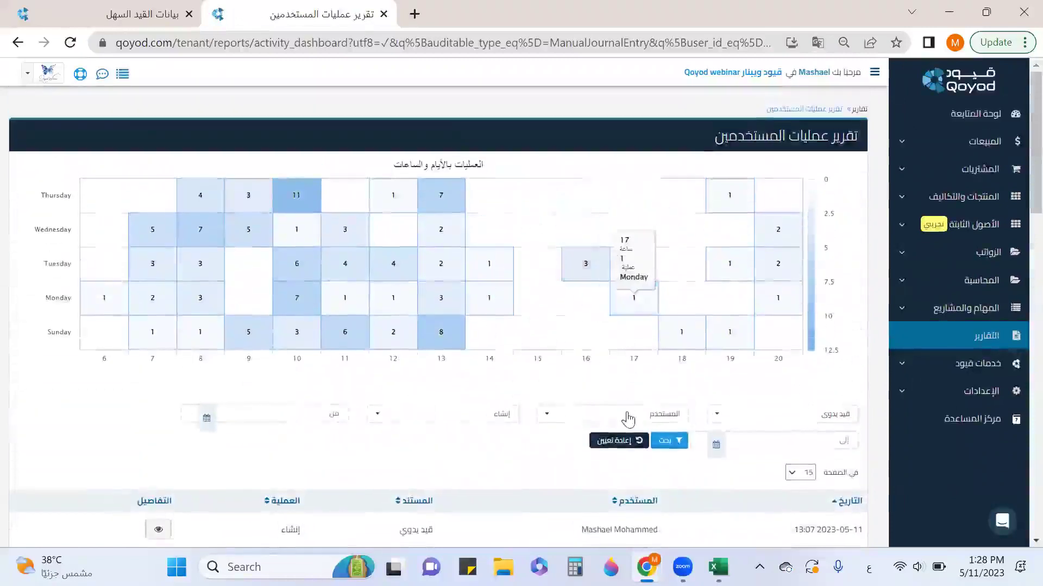
left_click(624, 415)
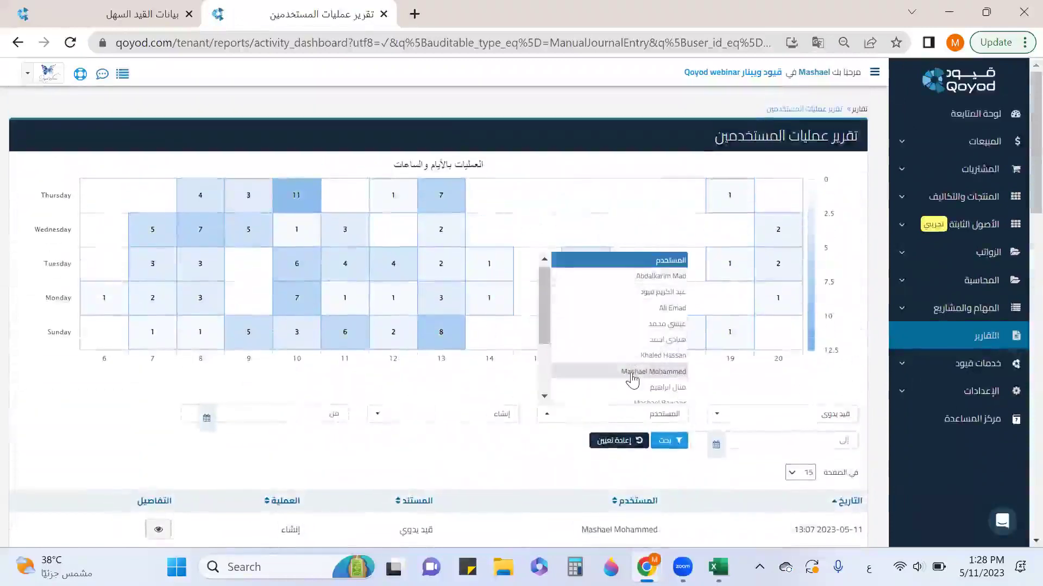
scroll(633, 380, "down", 2)
left_click(633, 333)
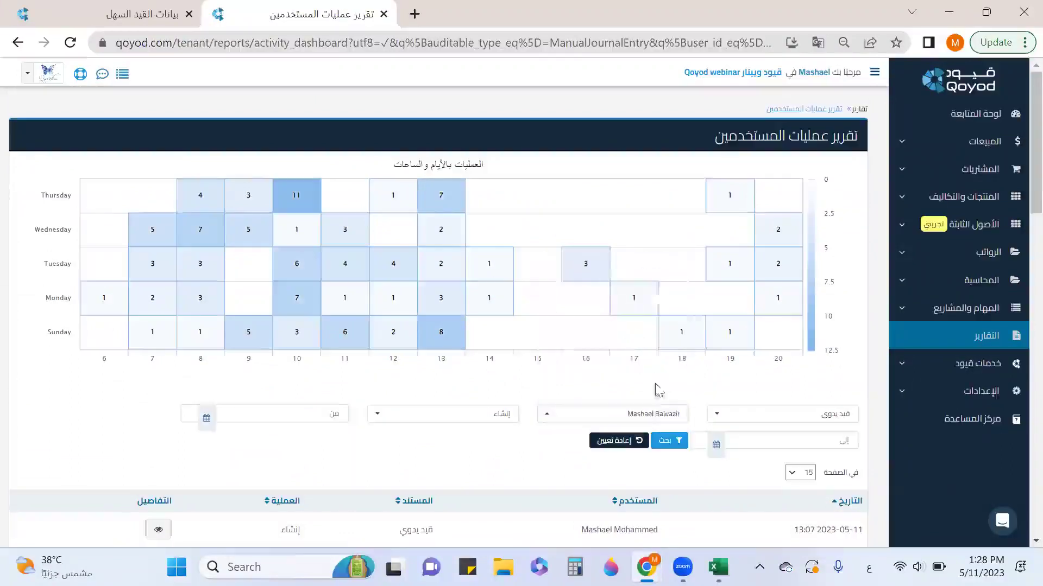
left_click(673, 443)
scroll(652, 369, "down", 3)
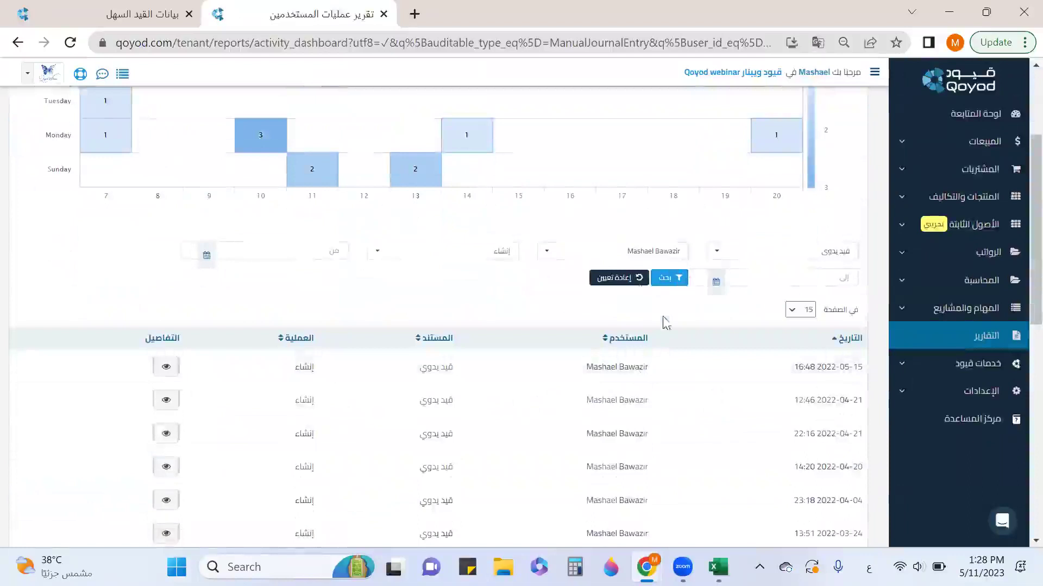
scroll(666, 323, "down", 8)
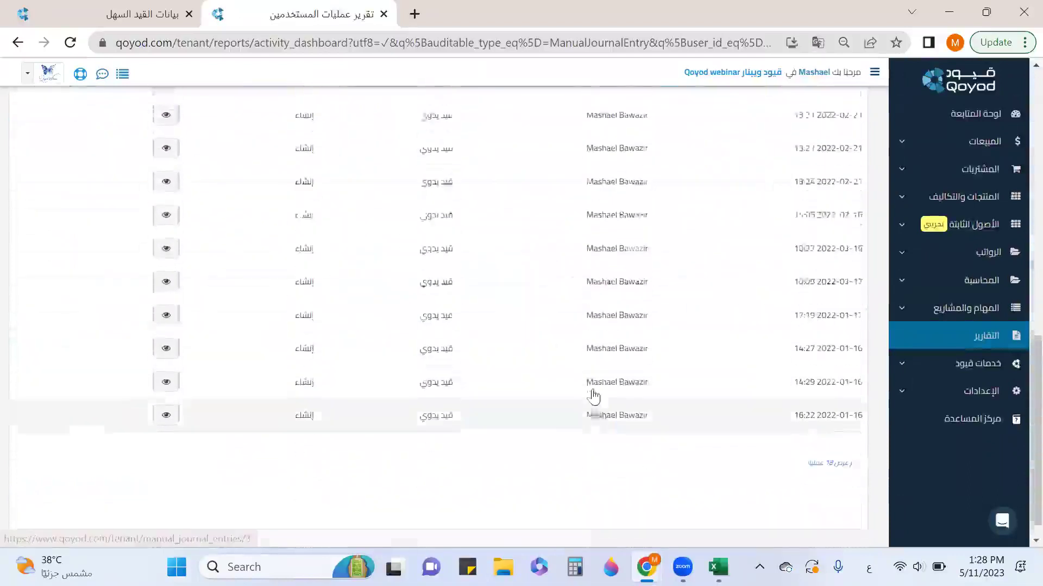
Reset all filters of the user operations report and go back to the reports page
scroll(594, 396, "up", 8)
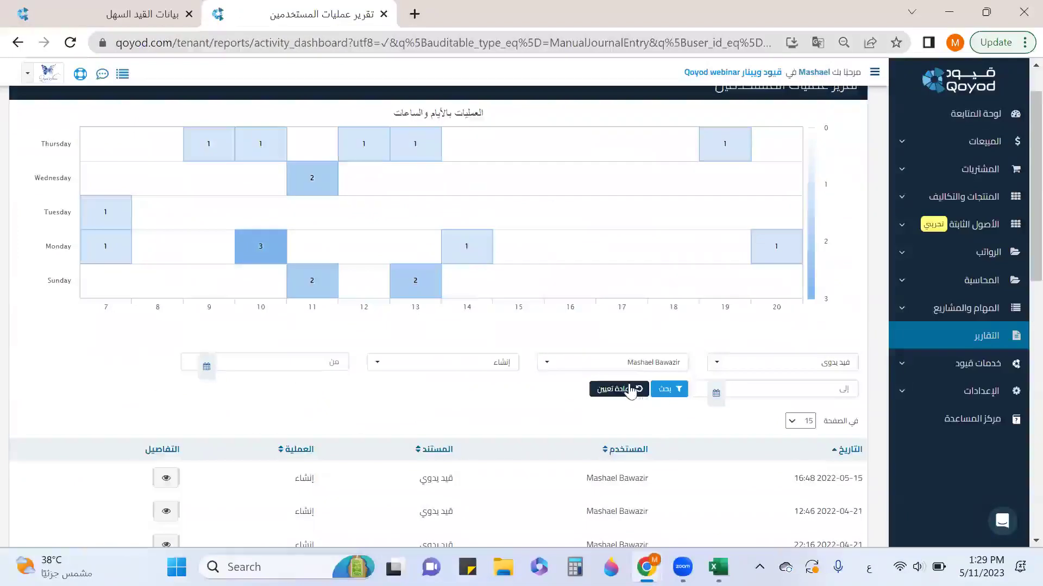
left_click(630, 390)
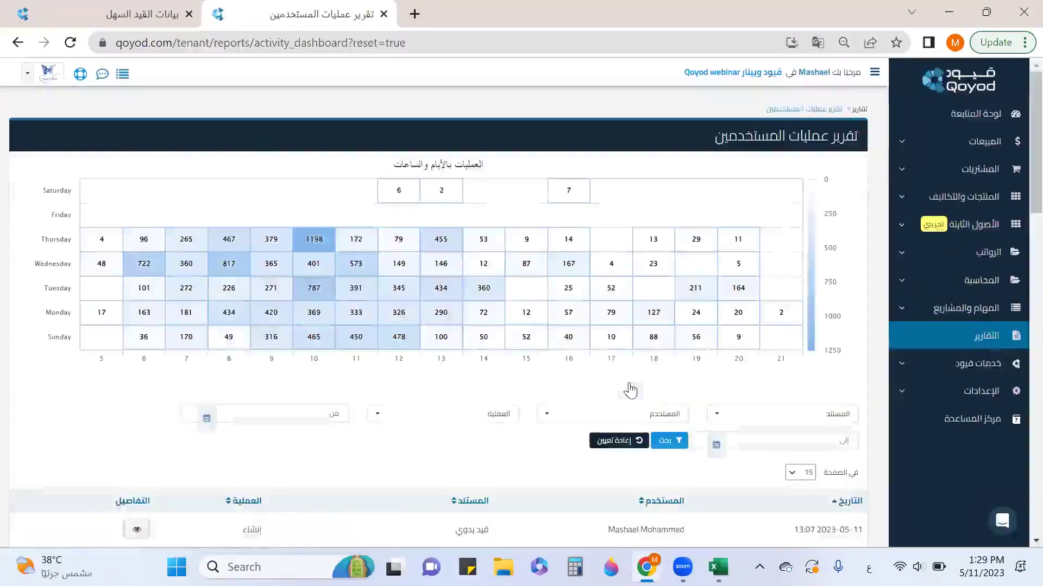
left_click(927, 341)
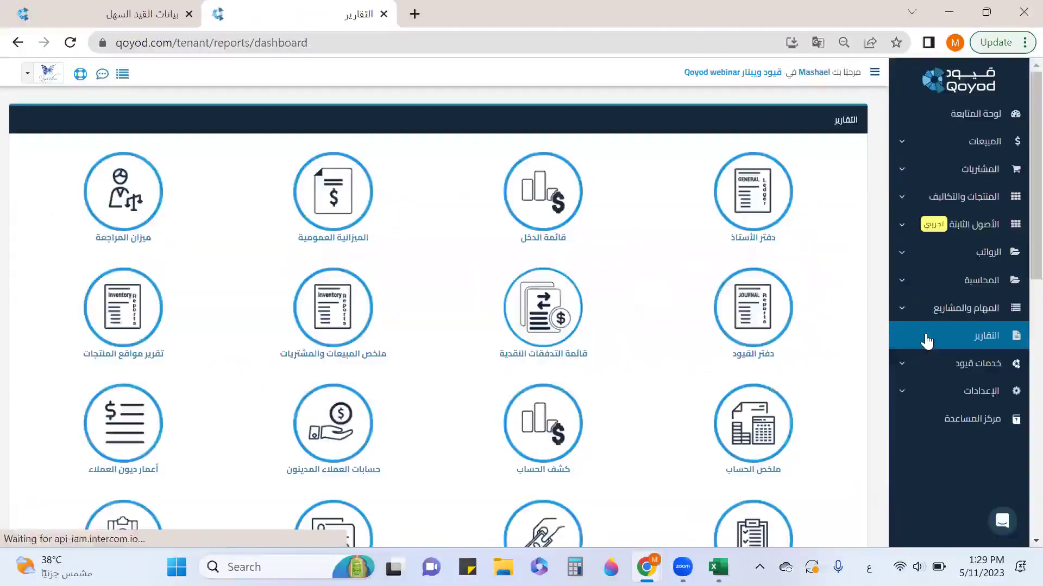